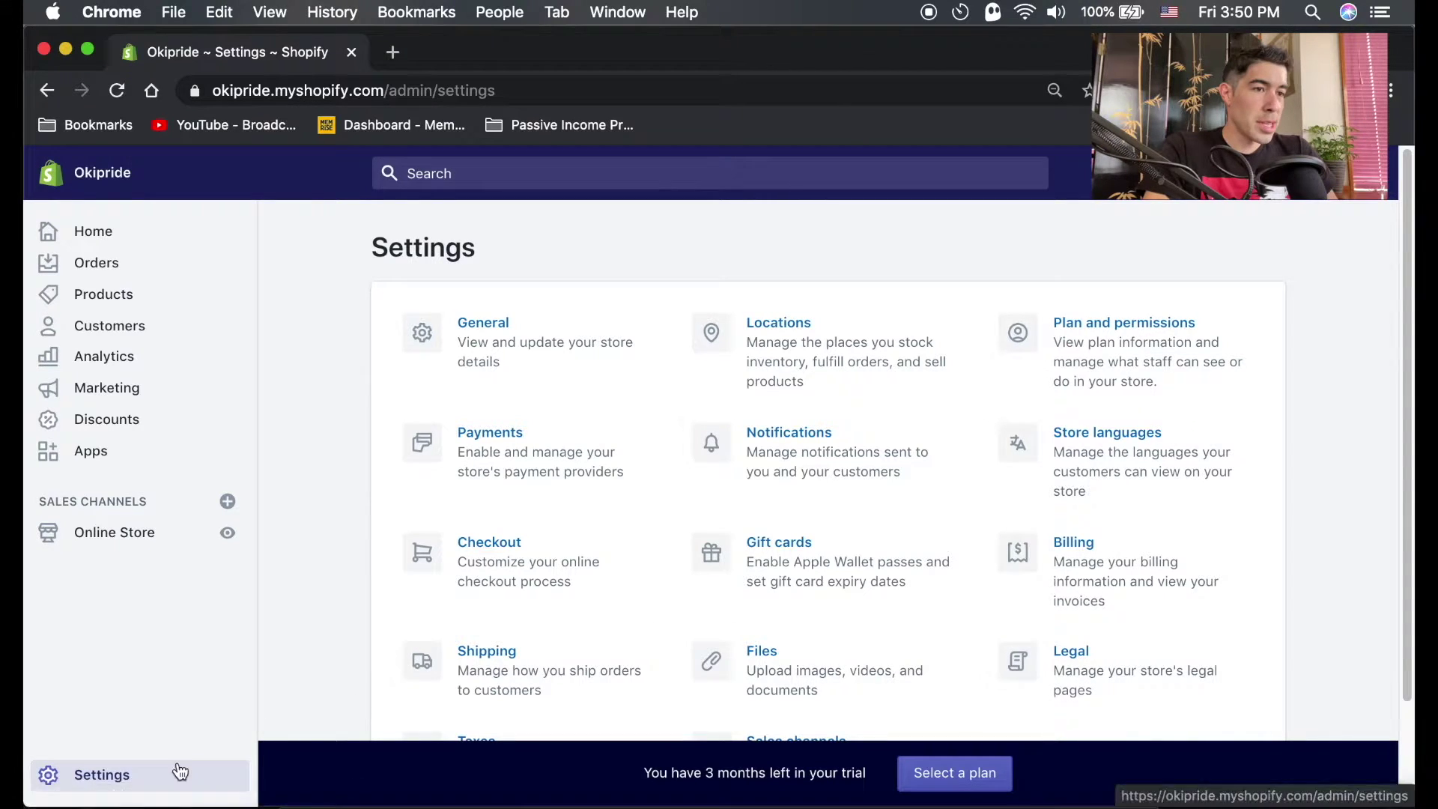
Open Legal settings and review the empty Refund, Privacy, Terms of service and Shipping policy fields.
{"action": "scroll", "coordinate": [1090, 644], "scroll_direction": "down", "scroll_amount": 3}
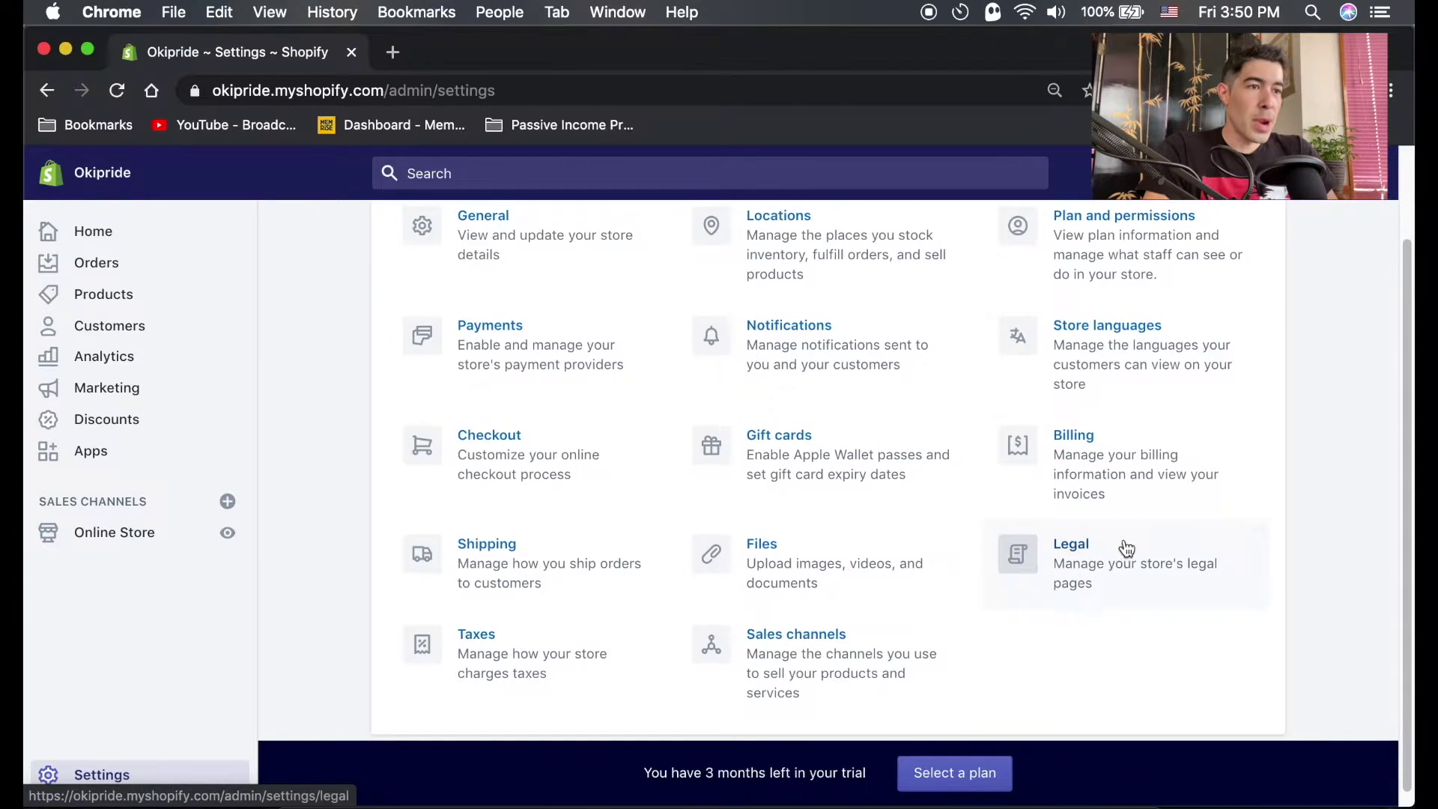
{"action": "left_click", "coordinate": [1078, 552]}
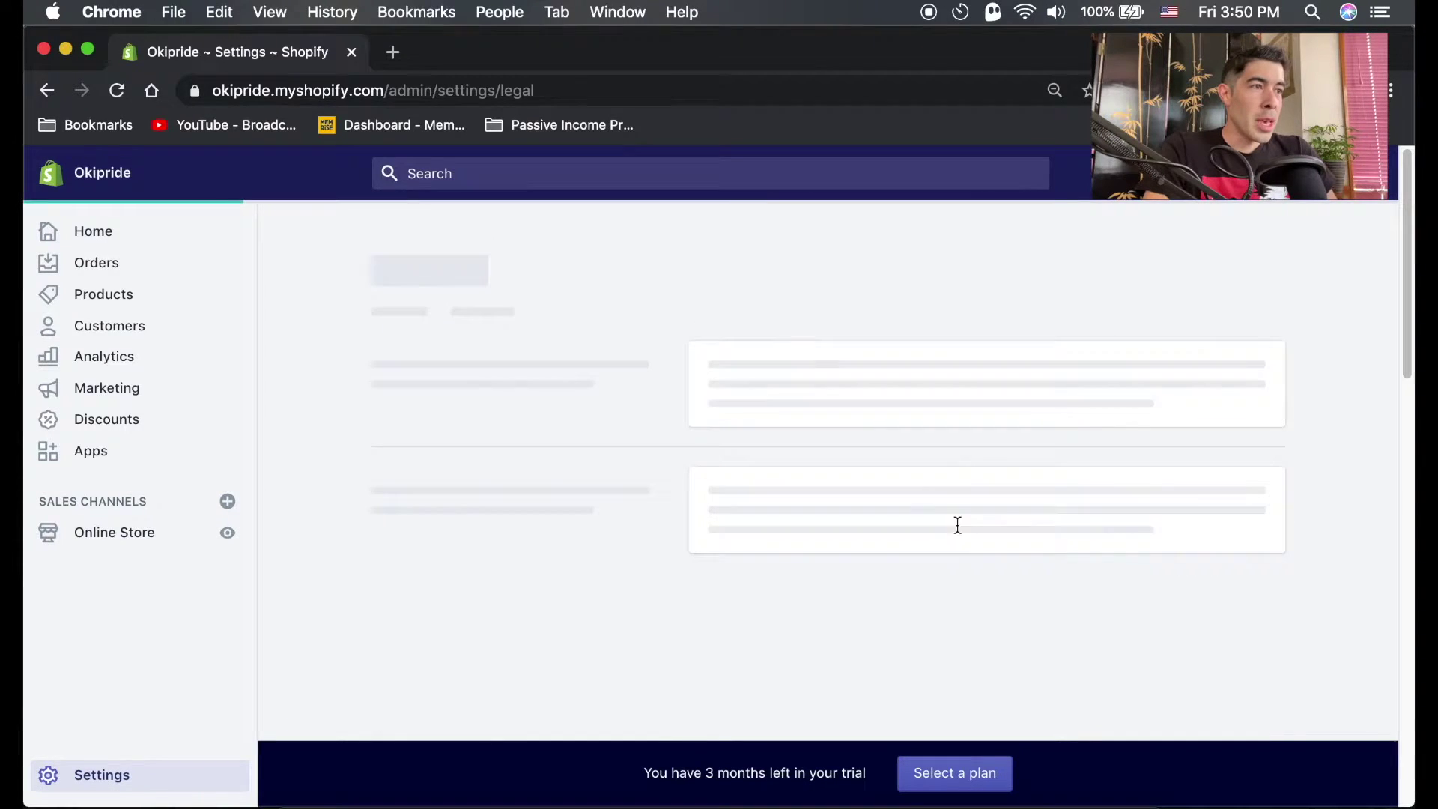
{"action": "scroll", "coordinate": [1297, 398], "scroll_direction": "down", "scroll_amount": 1}
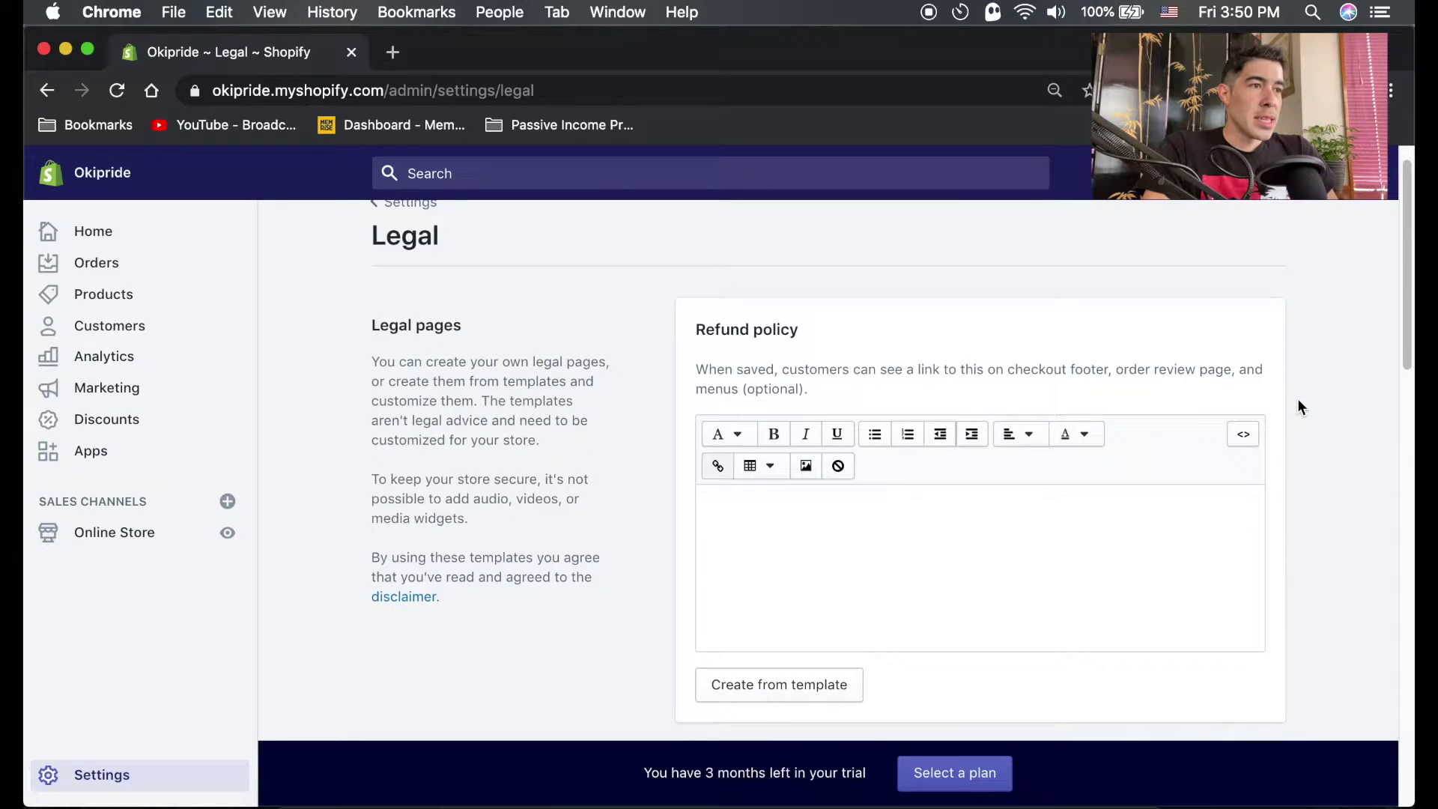
{"action": "scroll", "coordinate": [988, 380], "scroll_direction": "down", "scroll_amount": 6}
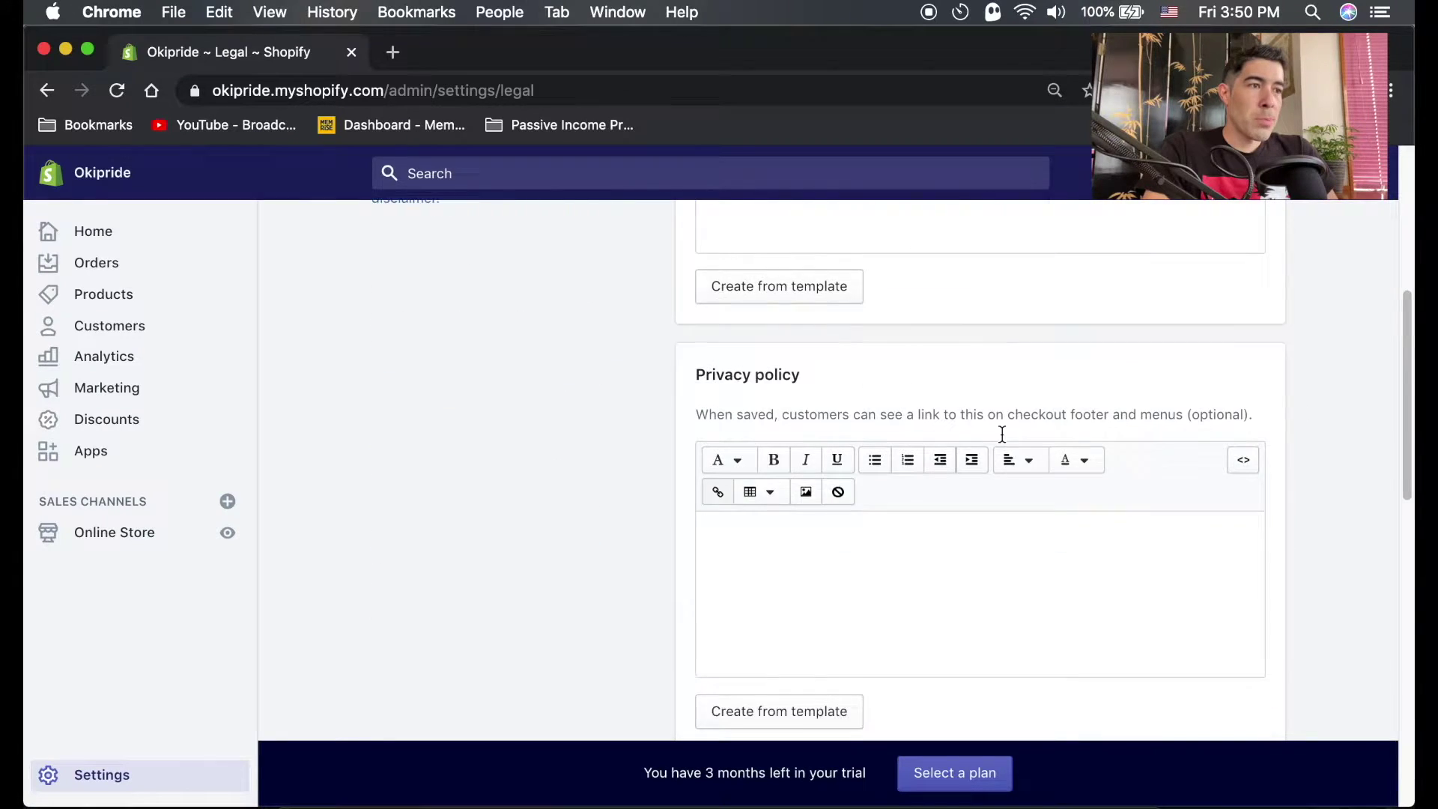
{"action": "scroll", "coordinate": [765, 374], "scroll_direction": "down", "scroll_amount": 6}
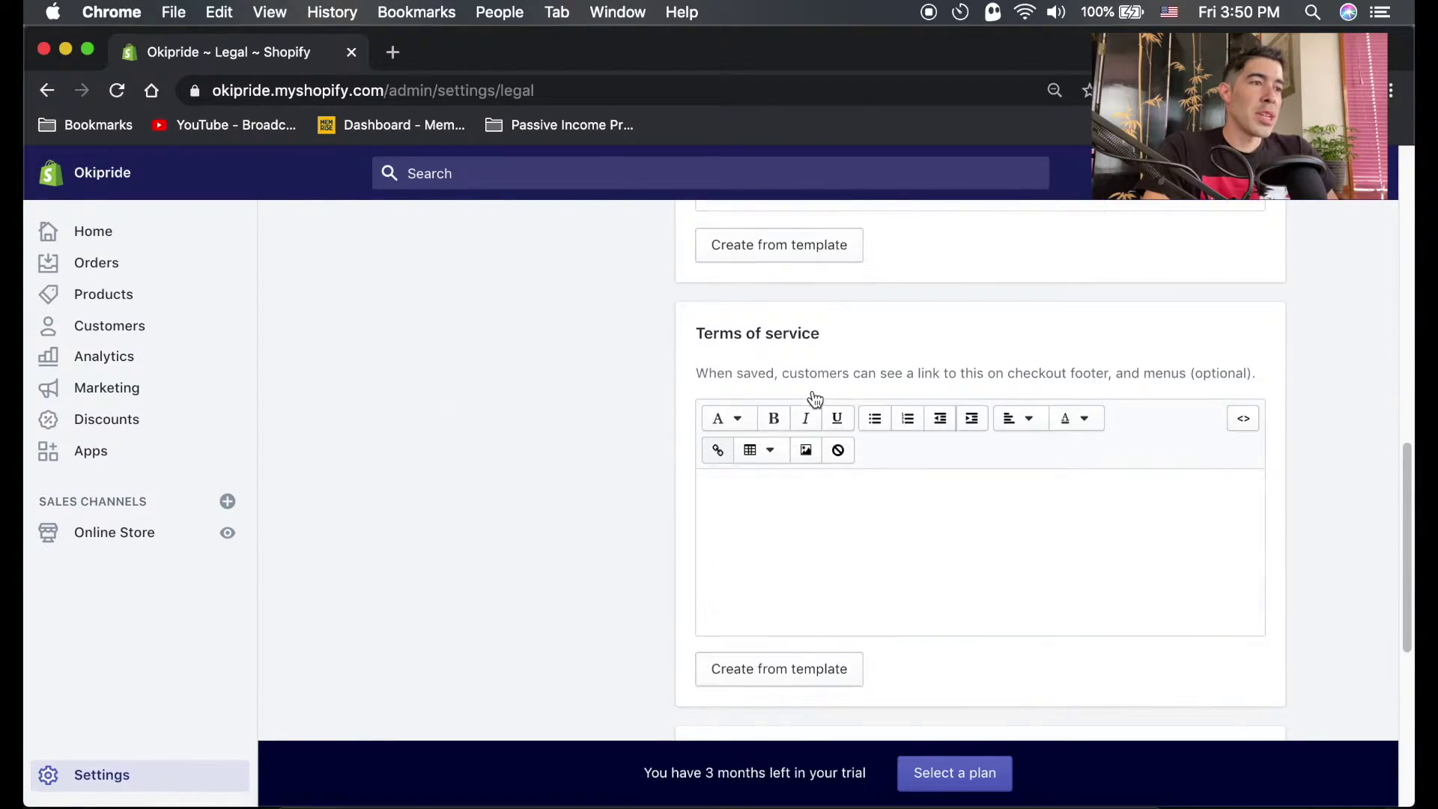
{"action": "scroll", "coordinate": [818, 399], "scroll_direction": "down", "scroll_amount": 6}
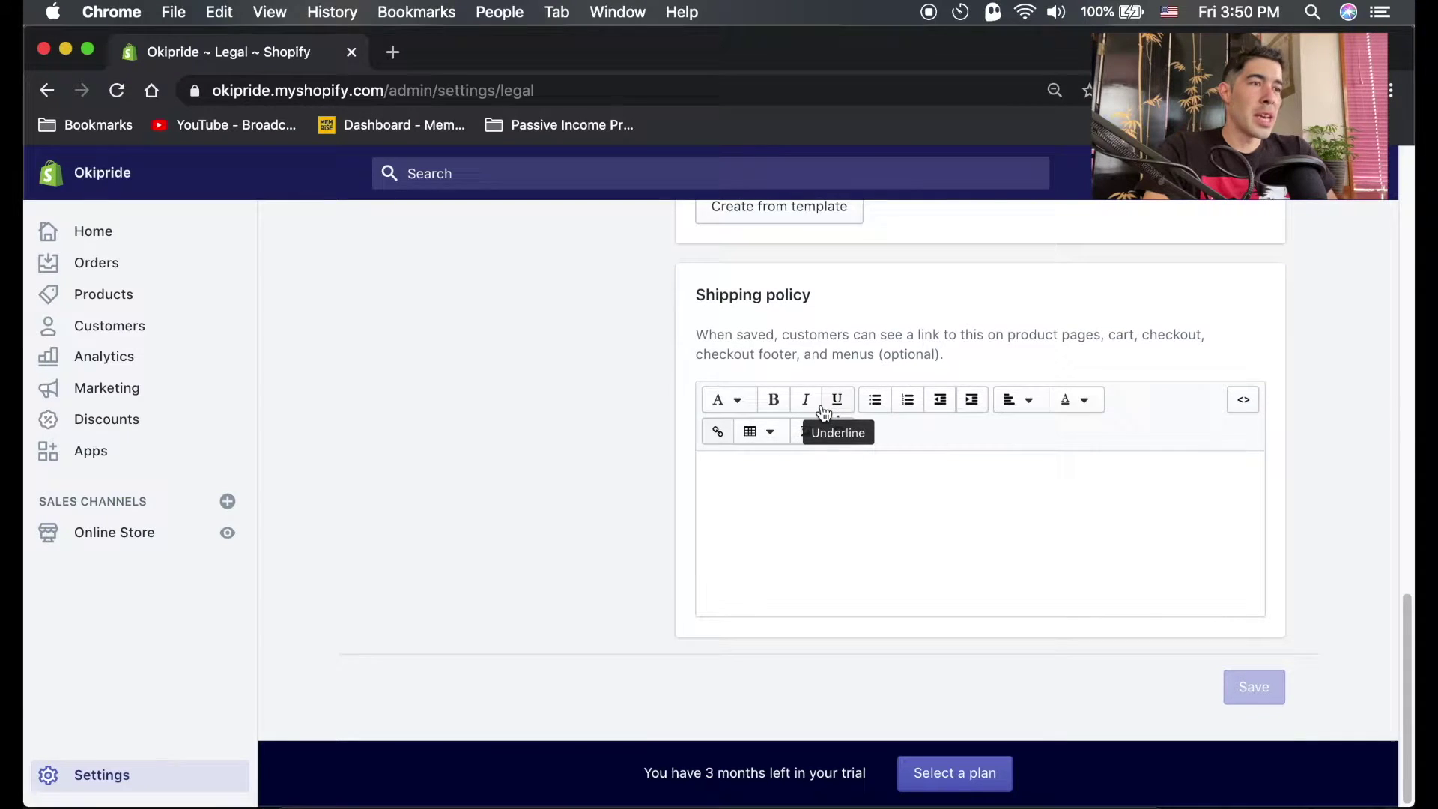
{"action": "scroll", "coordinate": [824, 412], "scroll_direction": "up", "scroll_amount": 15}
{"action": "scroll", "coordinate": [1287, 430], "scroll_direction": "down", "scroll_amount": 1}
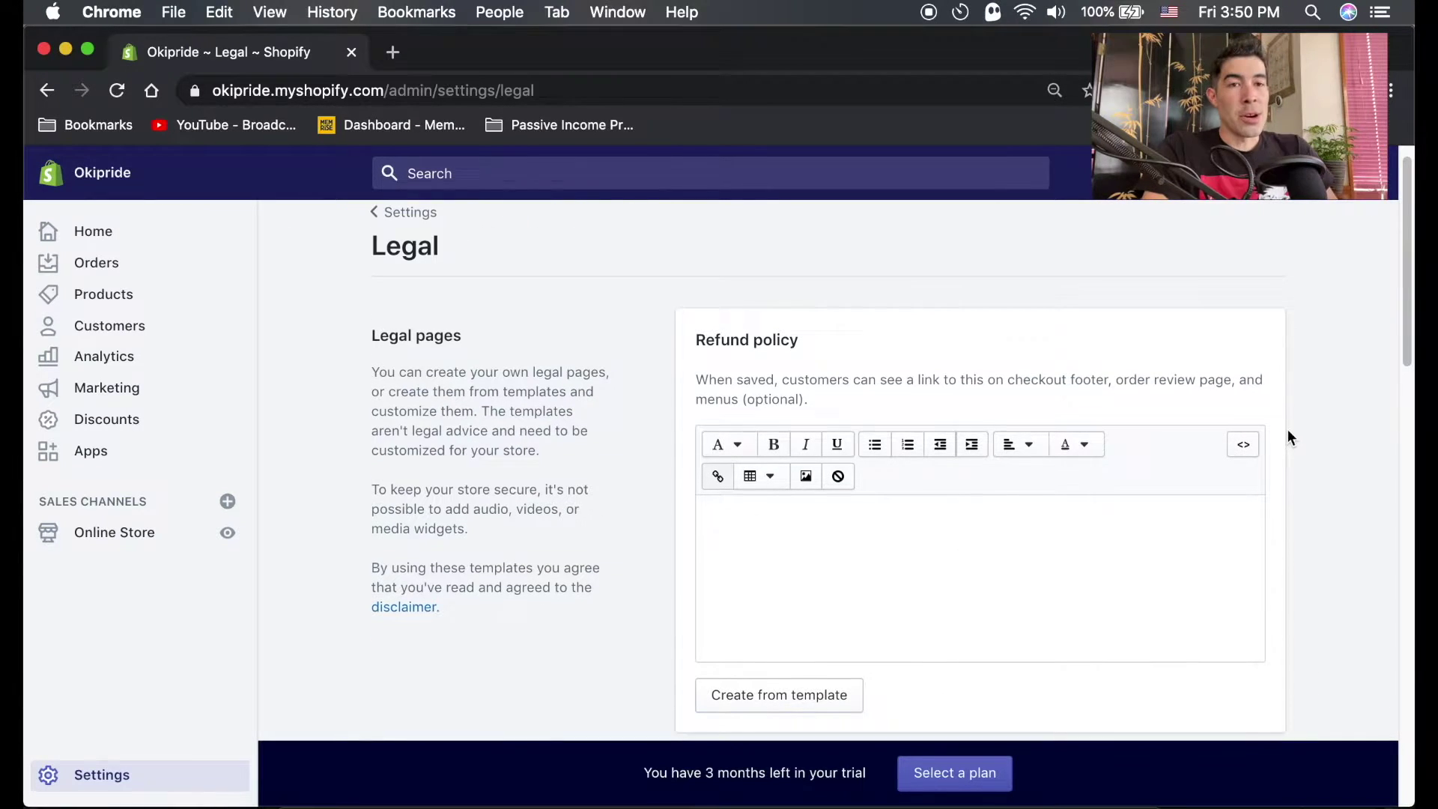
{"action": "scroll", "coordinate": [1288, 431], "scroll_direction": "down", "scroll_amount": 4}
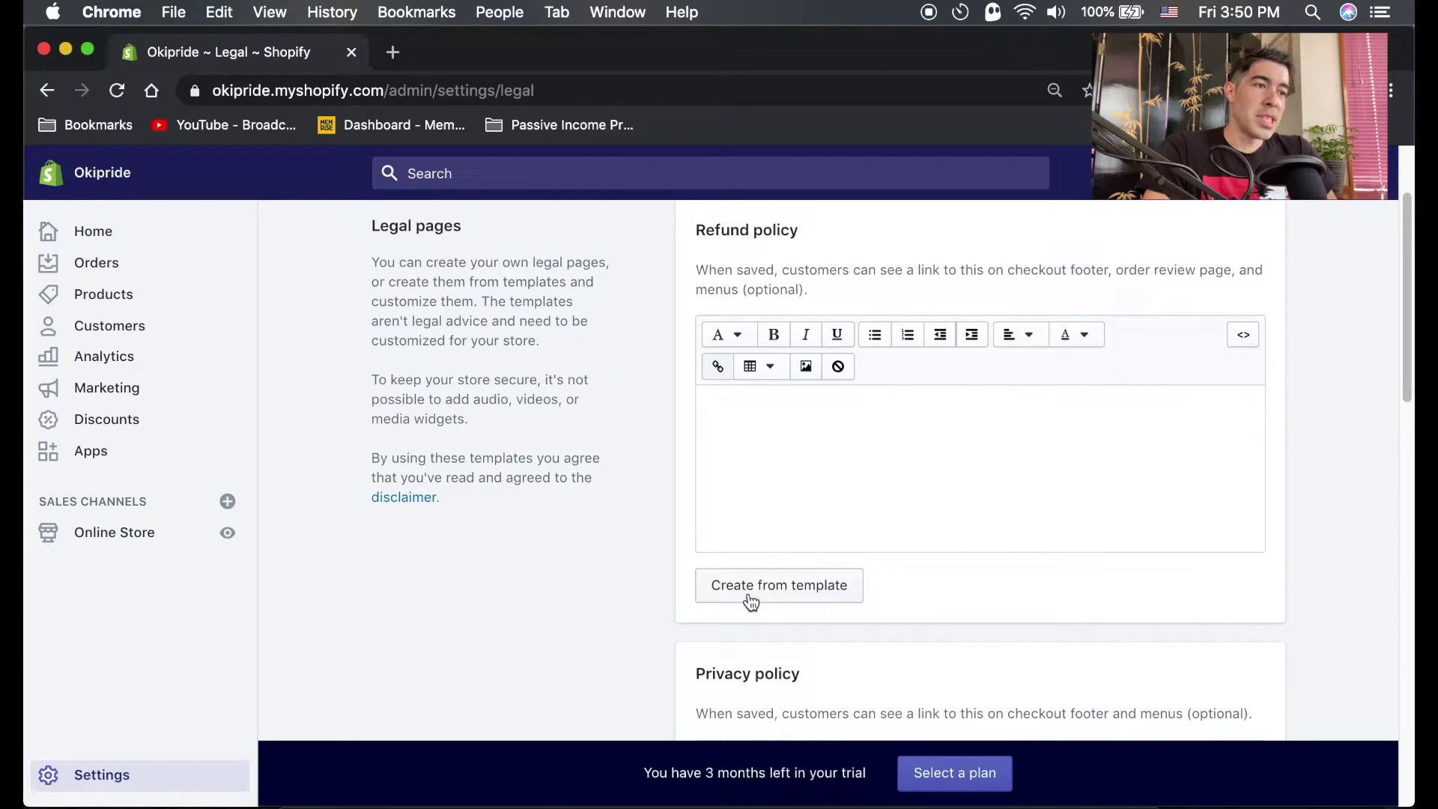
Generate the Refund policy from Shopify's template and review its Sale items, Exchanges and Gifts sections.
{"action": "left_click", "coordinate": [750, 584]}
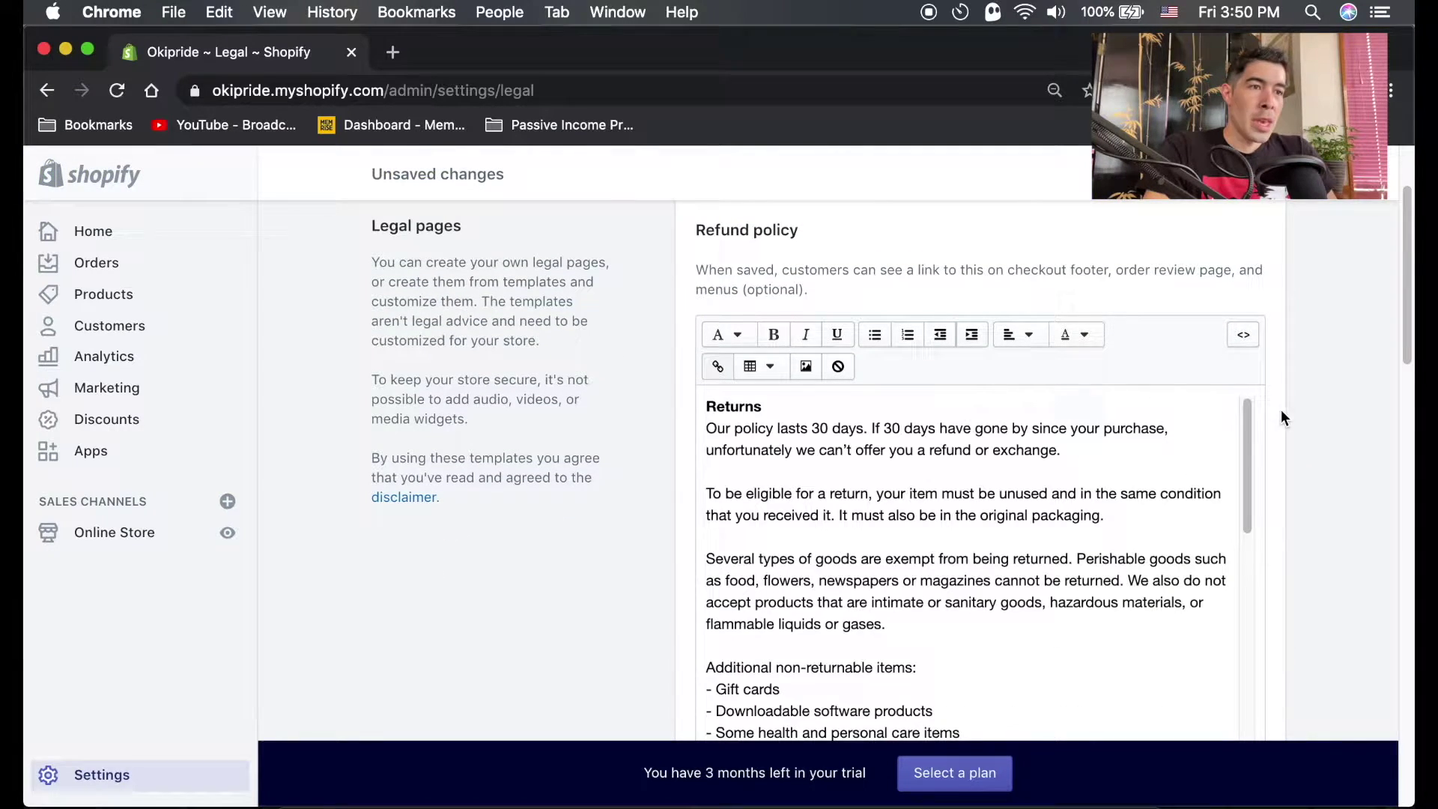
{"action": "scroll", "coordinate": [1281, 420], "scroll_direction": "down", "scroll_amount": 3}
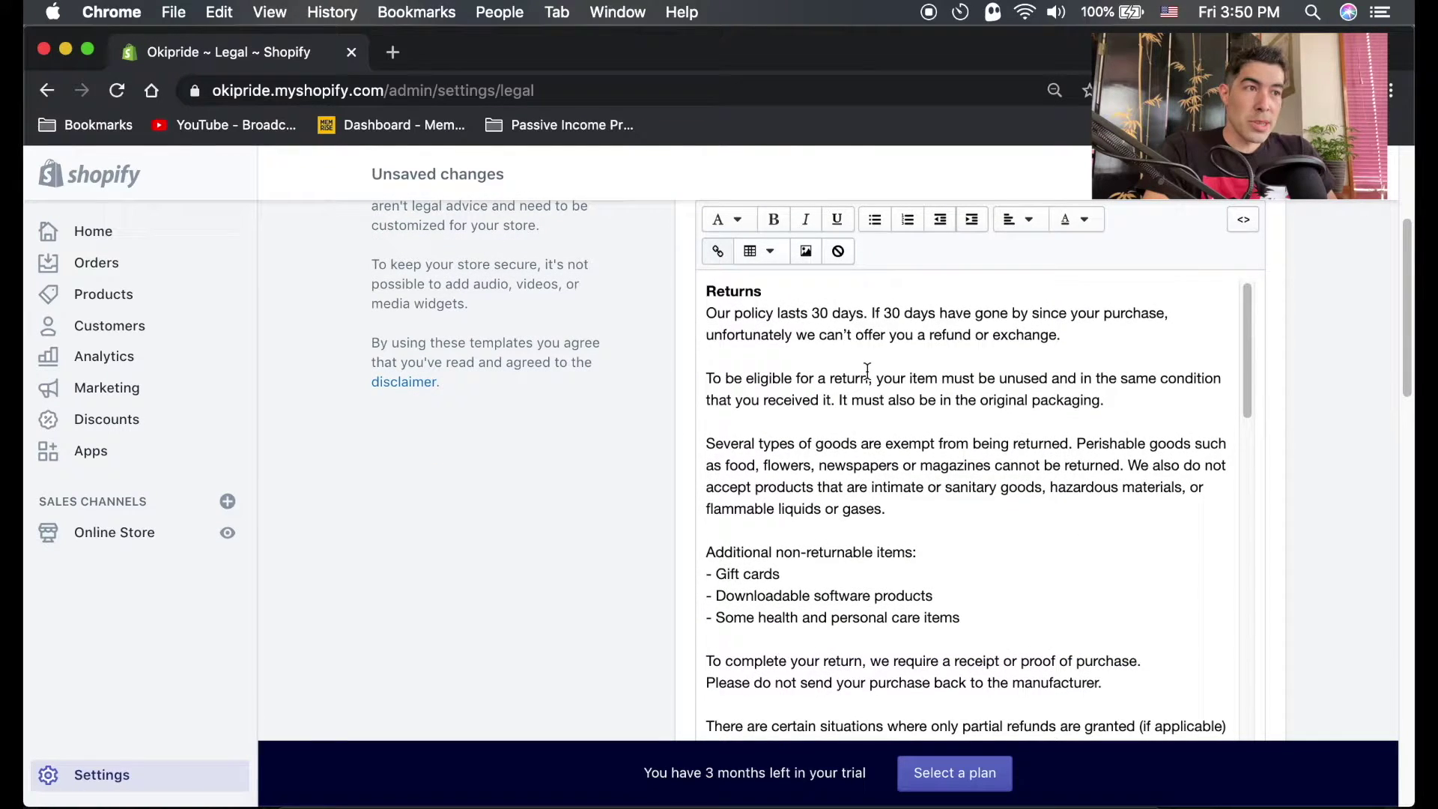
{"action": "scroll", "coordinate": [886, 372], "scroll_direction": "down", "scroll_amount": 5}
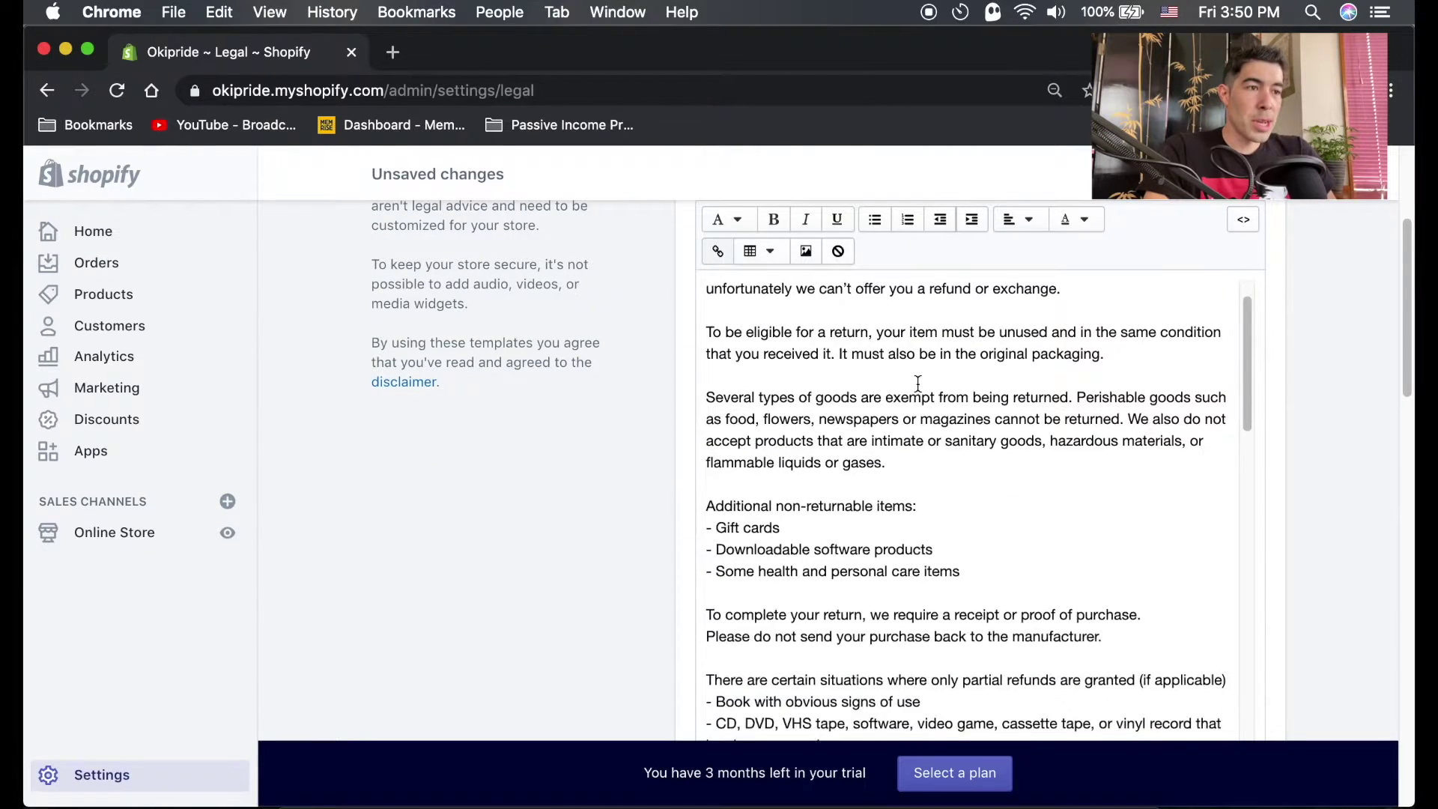
{"action": "scroll", "coordinate": [921, 386], "scroll_direction": "down", "scroll_amount": 14}
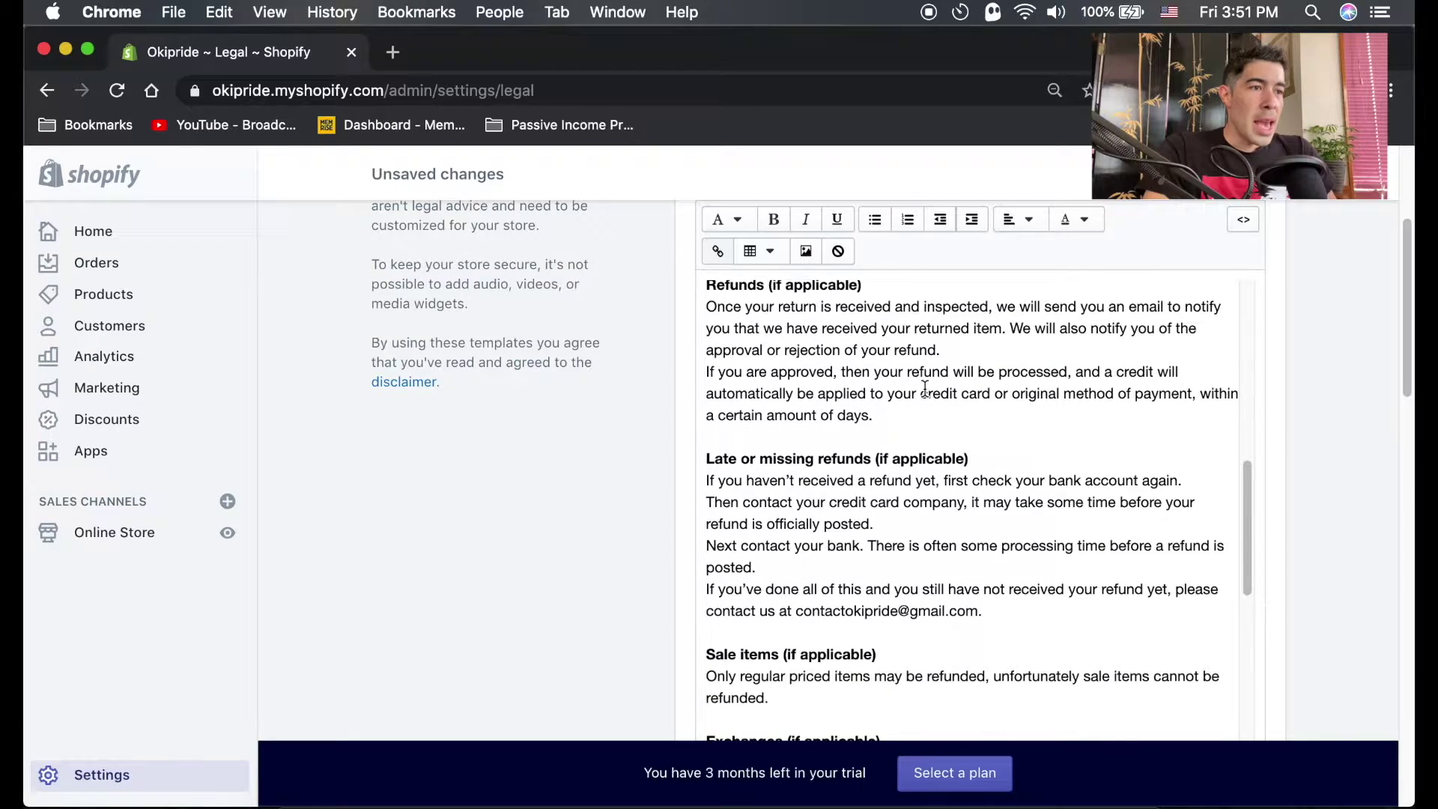
{"action": "scroll", "coordinate": [926, 387], "scroll_direction": "down", "scroll_amount": 2}
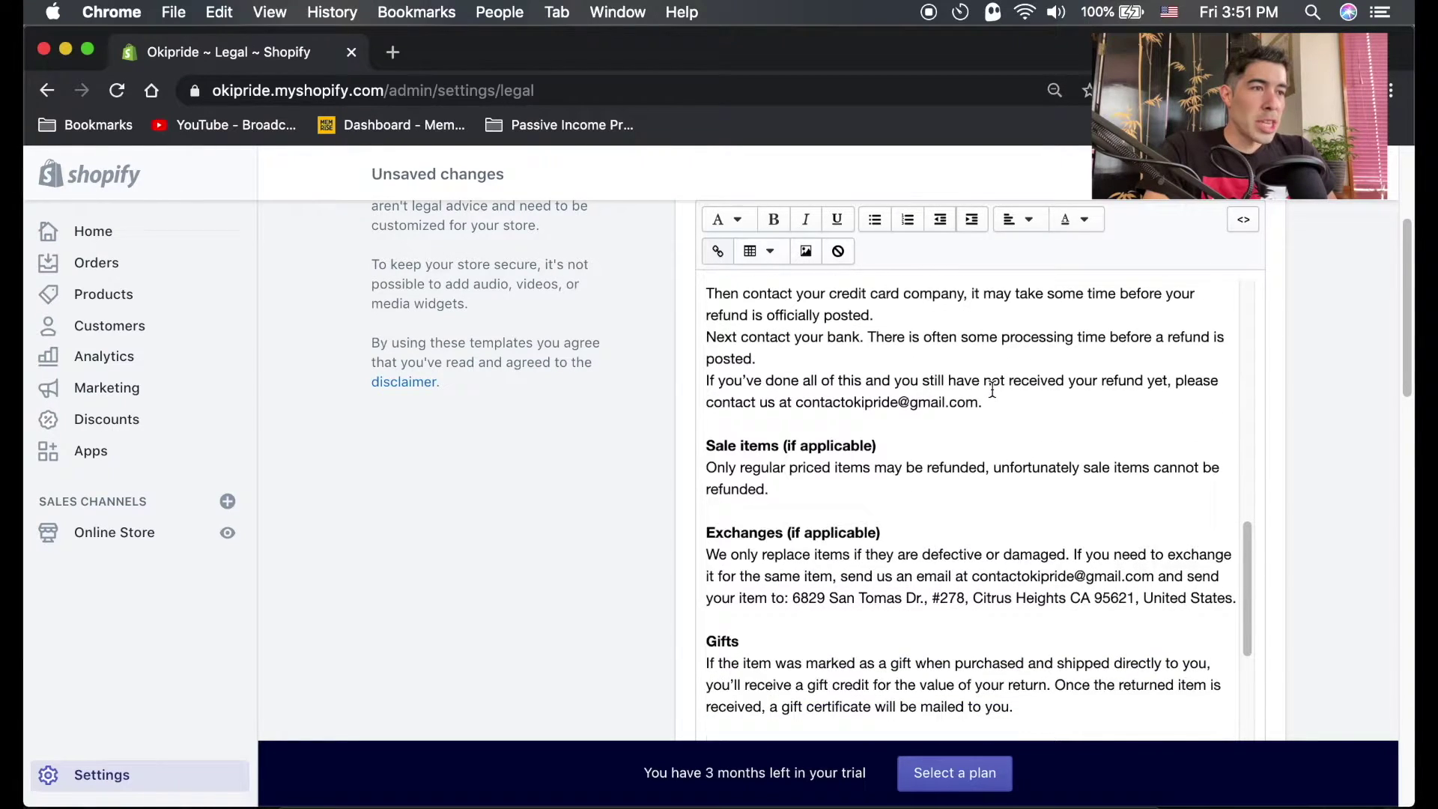
{"action": "scroll", "coordinate": [1018, 397], "scroll_direction": "down", "scroll_amount": 1}
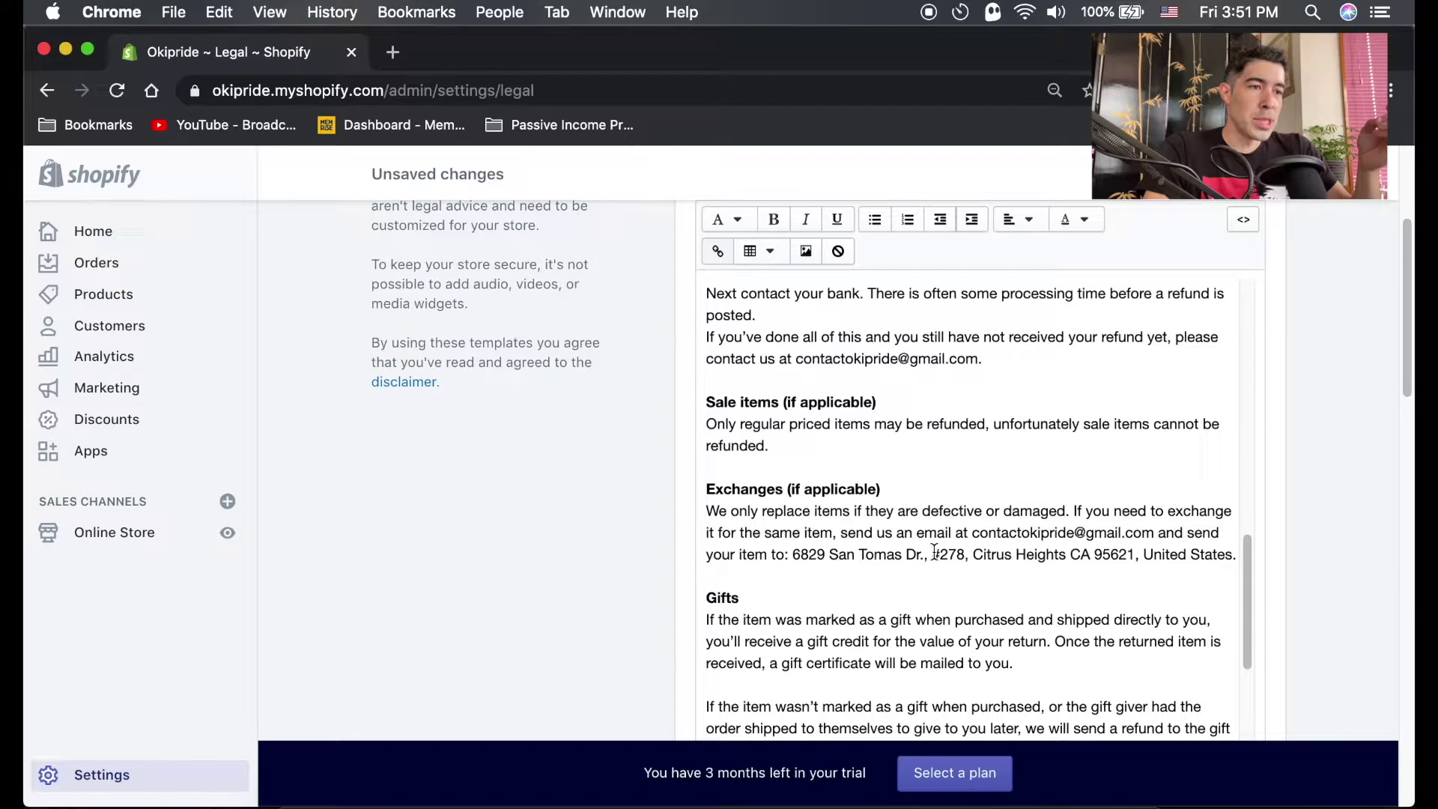
Delete the clause asking customers to mail items from the Exchanges sentence.
{"action": "left_click_drag", "start_coordinate": [934, 552], "coordinate": [1239, 552]}
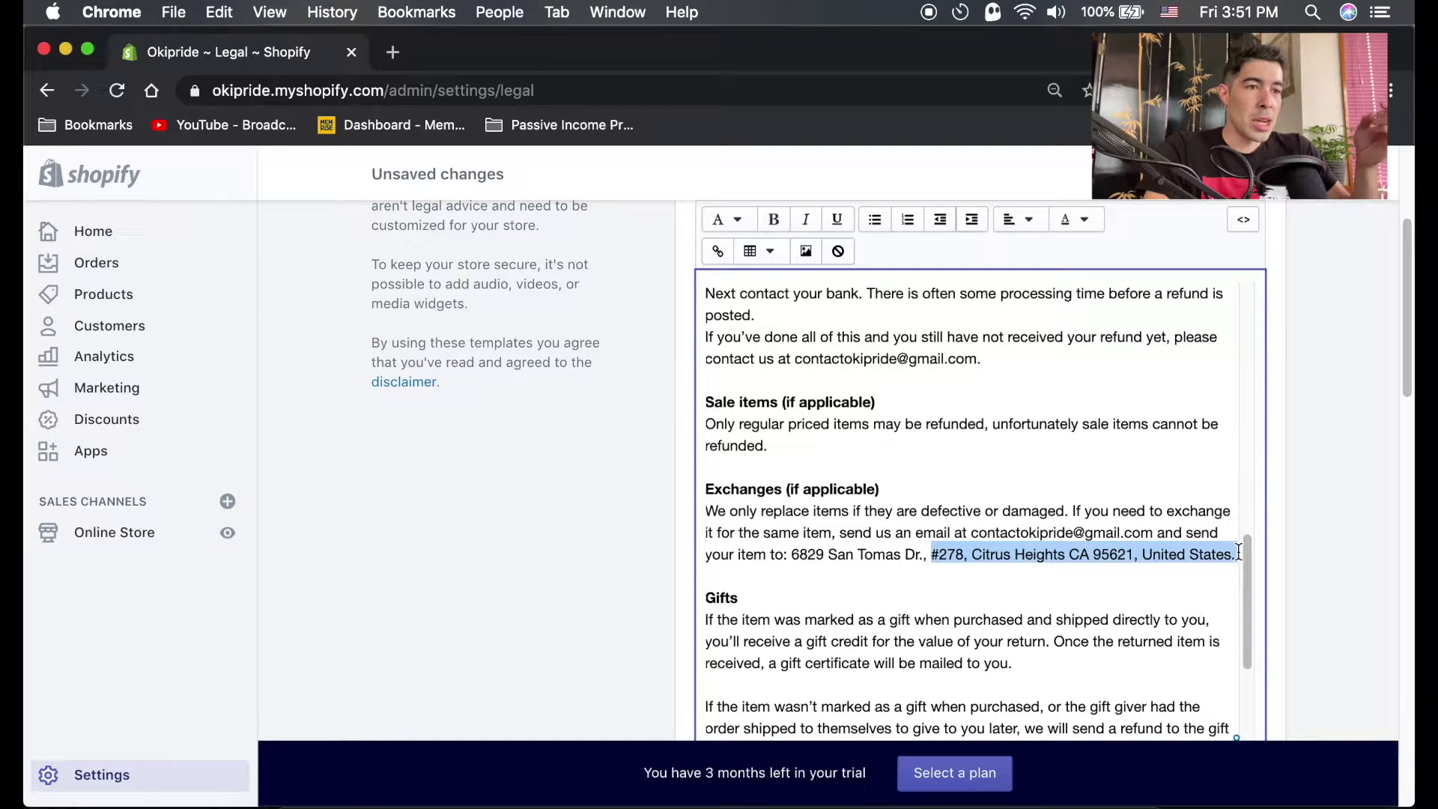
{"action": "left_click", "coordinate": [1235, 555]}
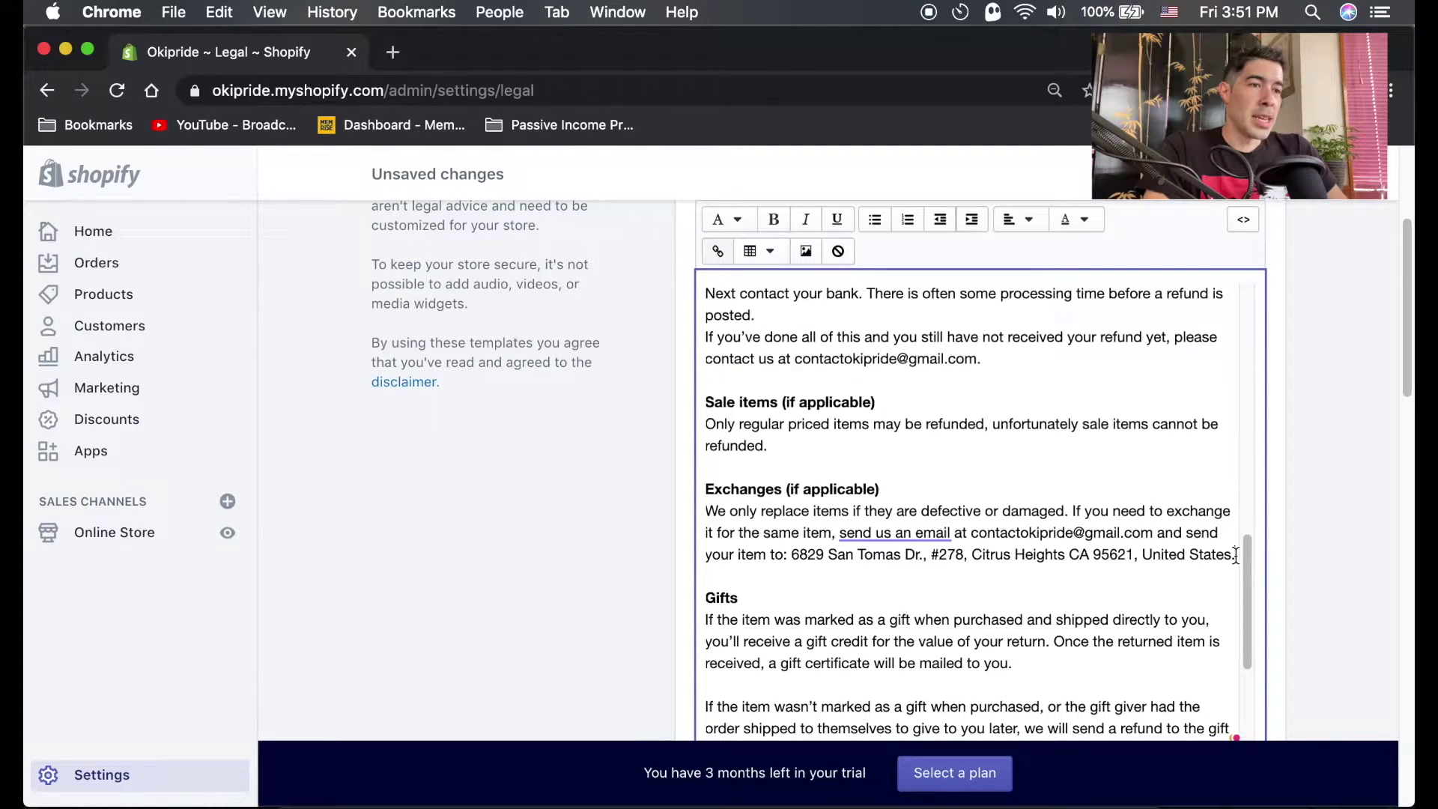
{"action": "left_click_drag", "start_coordinate": [1233, 554], "coordinate": [1169, 534]}
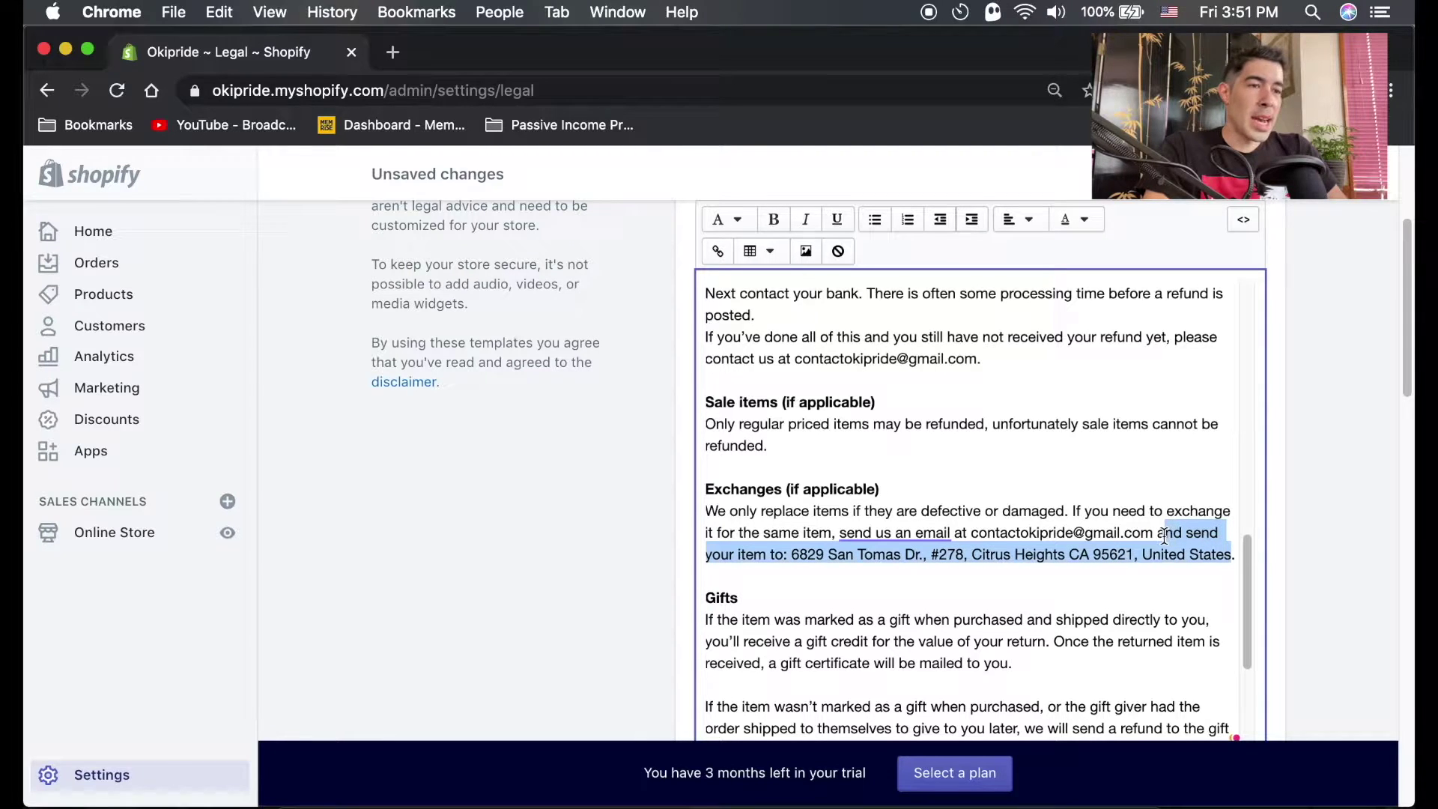
{"action": "key", "text": "BackSpace"}
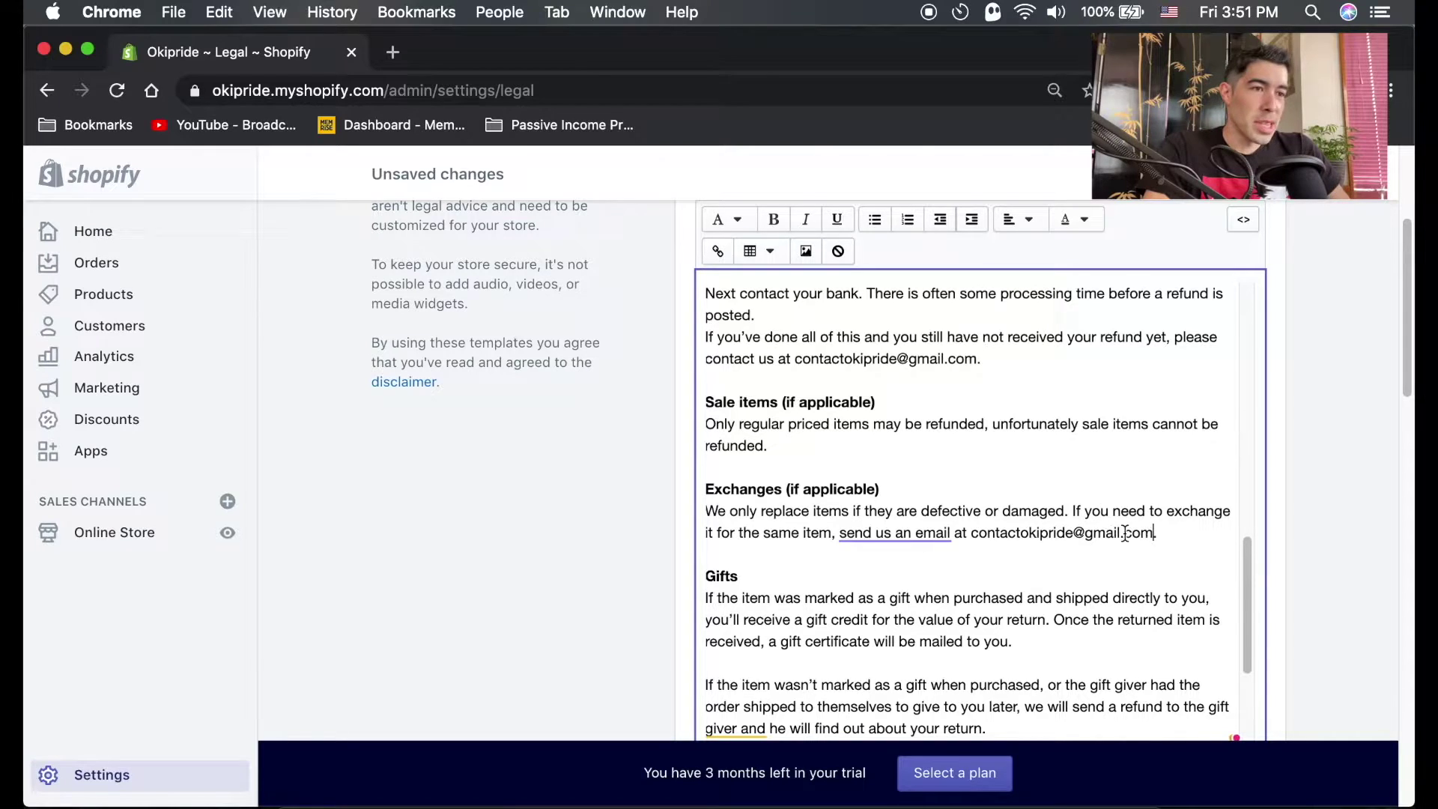
Delete the return-address paragraph under Shipping in the Refund policy.
{"action": "scroll", "coordinate": [1028, 550], "scroll_direction": "down", "scroll_amount": 5}
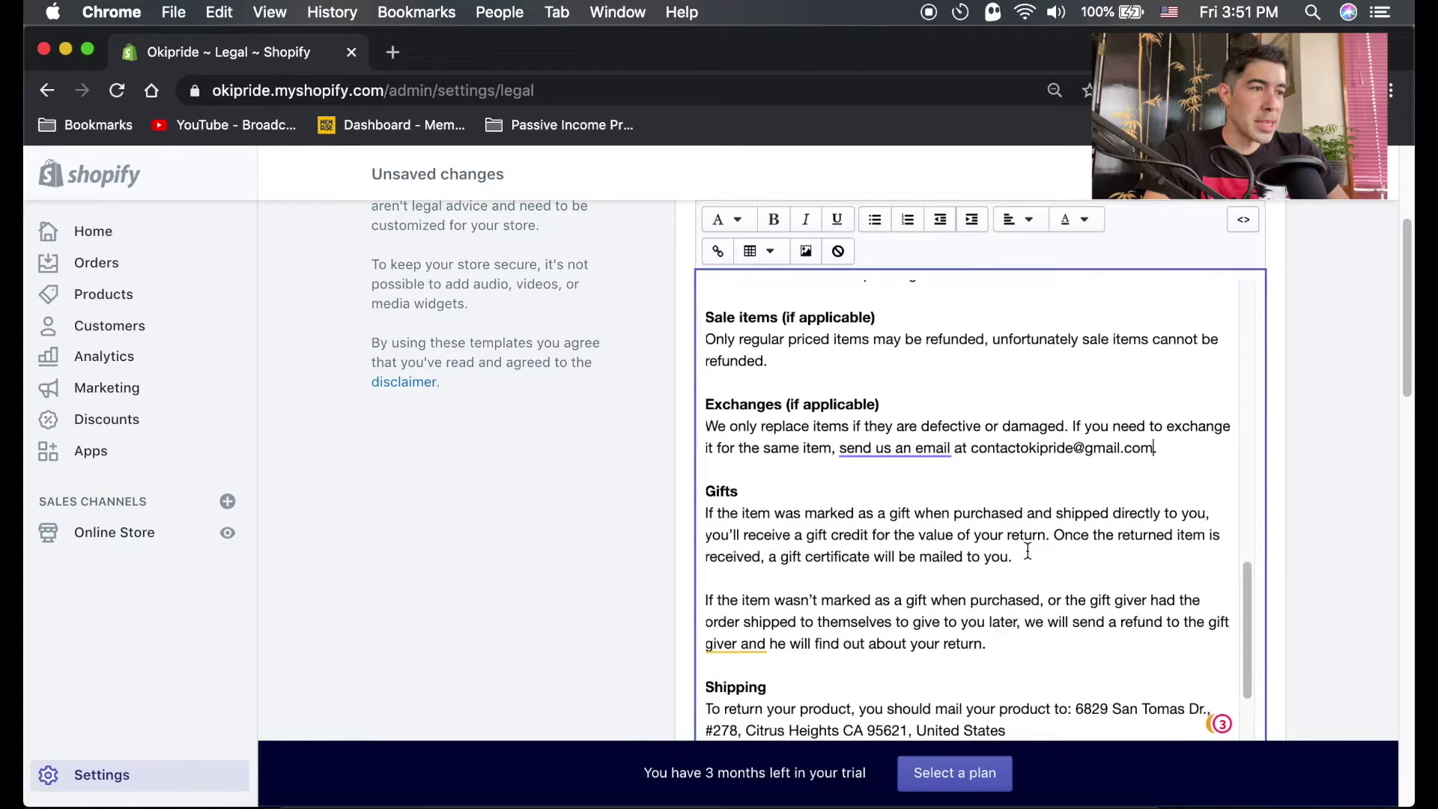
{"action": "left_click_drag", "start_coordinate": [1034, 652], "coordinate": [681, 632]}
{"action": "key", "text": "BackSpace"}
{"action": "scroll", "coordinate": [1043, 632], "scroll_direction": "down", "scroll_amount": 3}
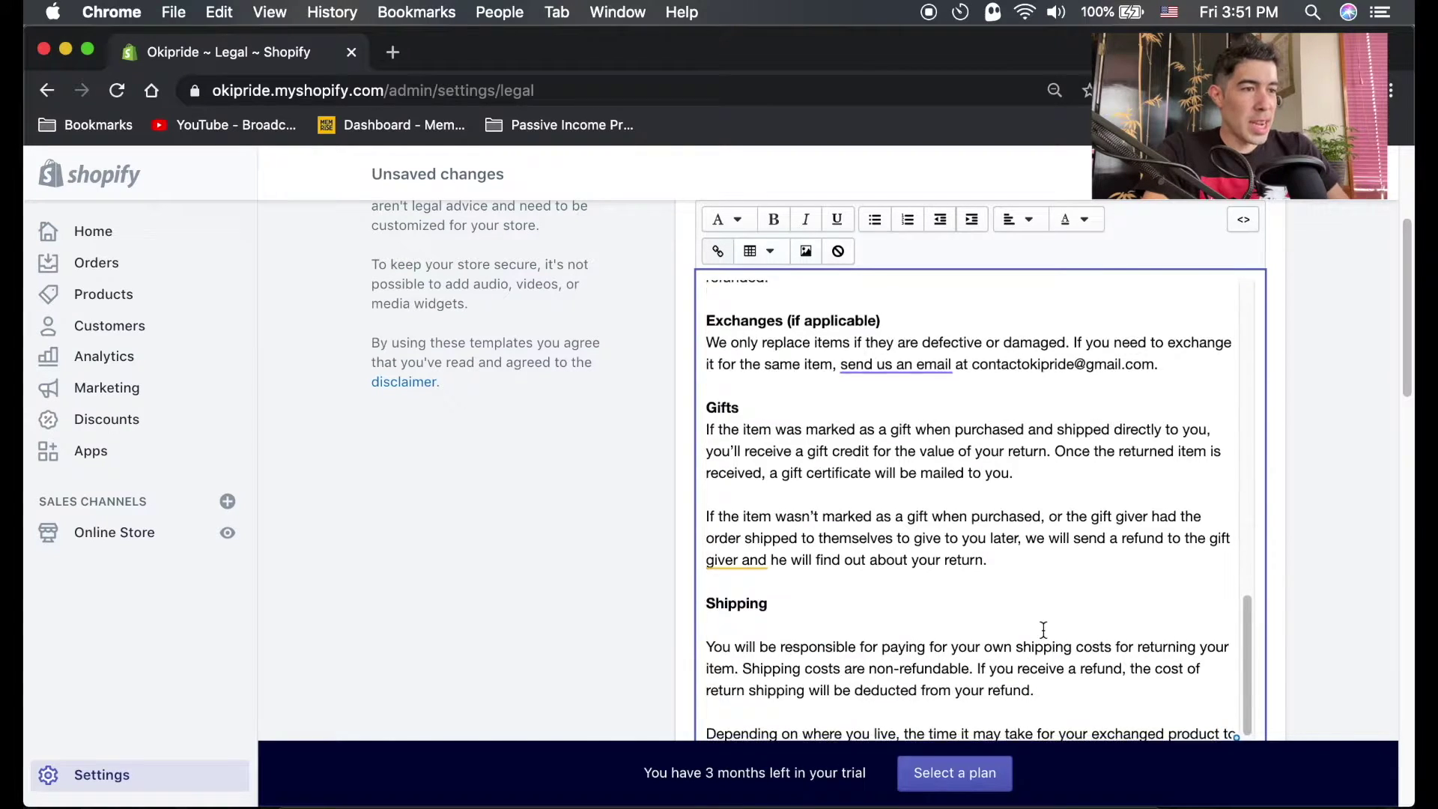
{"action": "scroll", "coordinate": [1131, 648], "scroll_direction": "down", "scroll_amount": 2}
{"action": "scroll", "coordinate": [1107, 497], "scroll_direction": "up", "scroll_amount": 15}
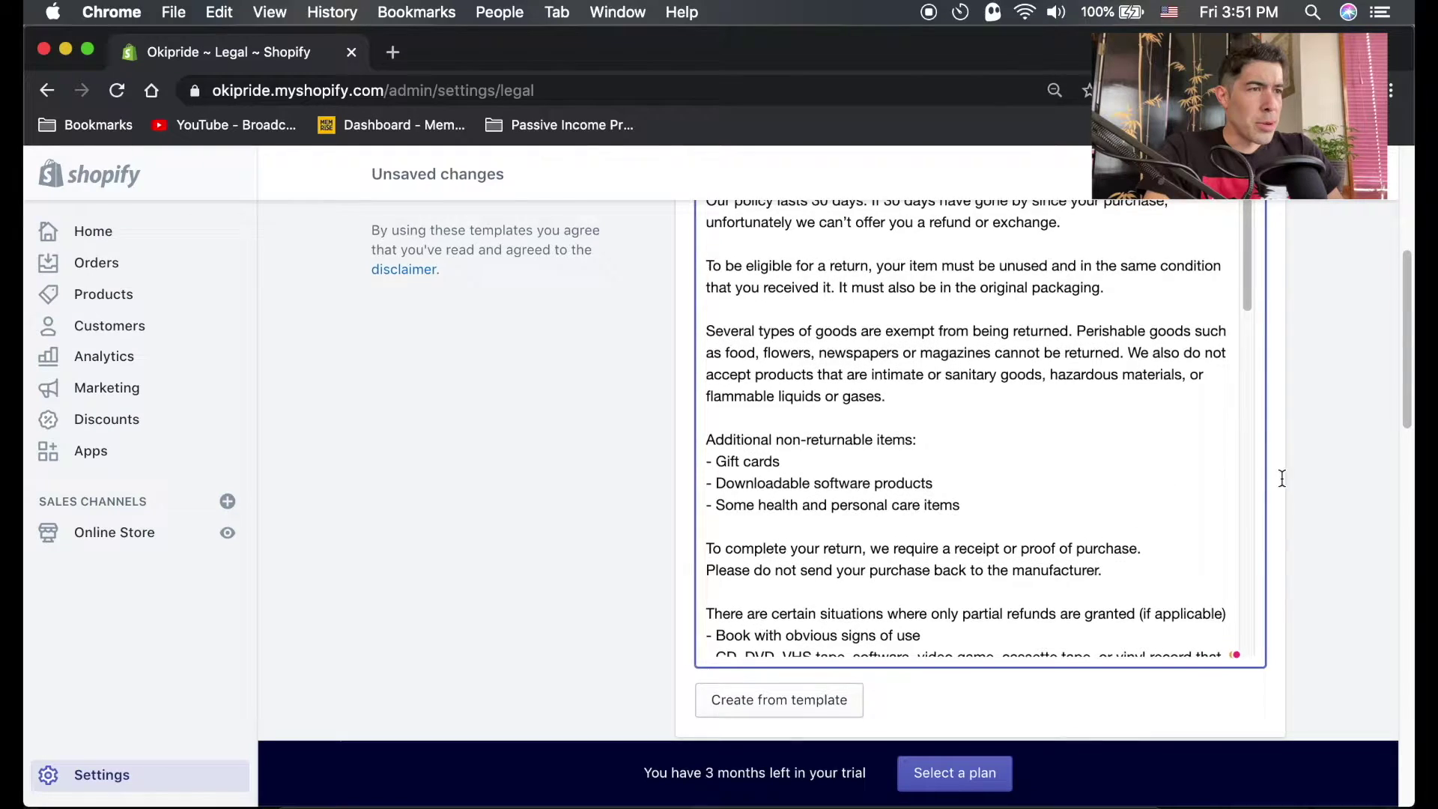
{"action": "scroll", "coordinate": [1288, 484], "scroll_direction": "up", "scroll_amount": 2}
{"action": "scroll", "coordinate": [1302, 490], "scroll_direction": "down", "scroll_amount": 3}
Fill the Privacy policy with Shopify's template text.
{"action": "scroll", "coordinate": [1311, 490], "scroll_direction": "down", "scroll_amount": 6}
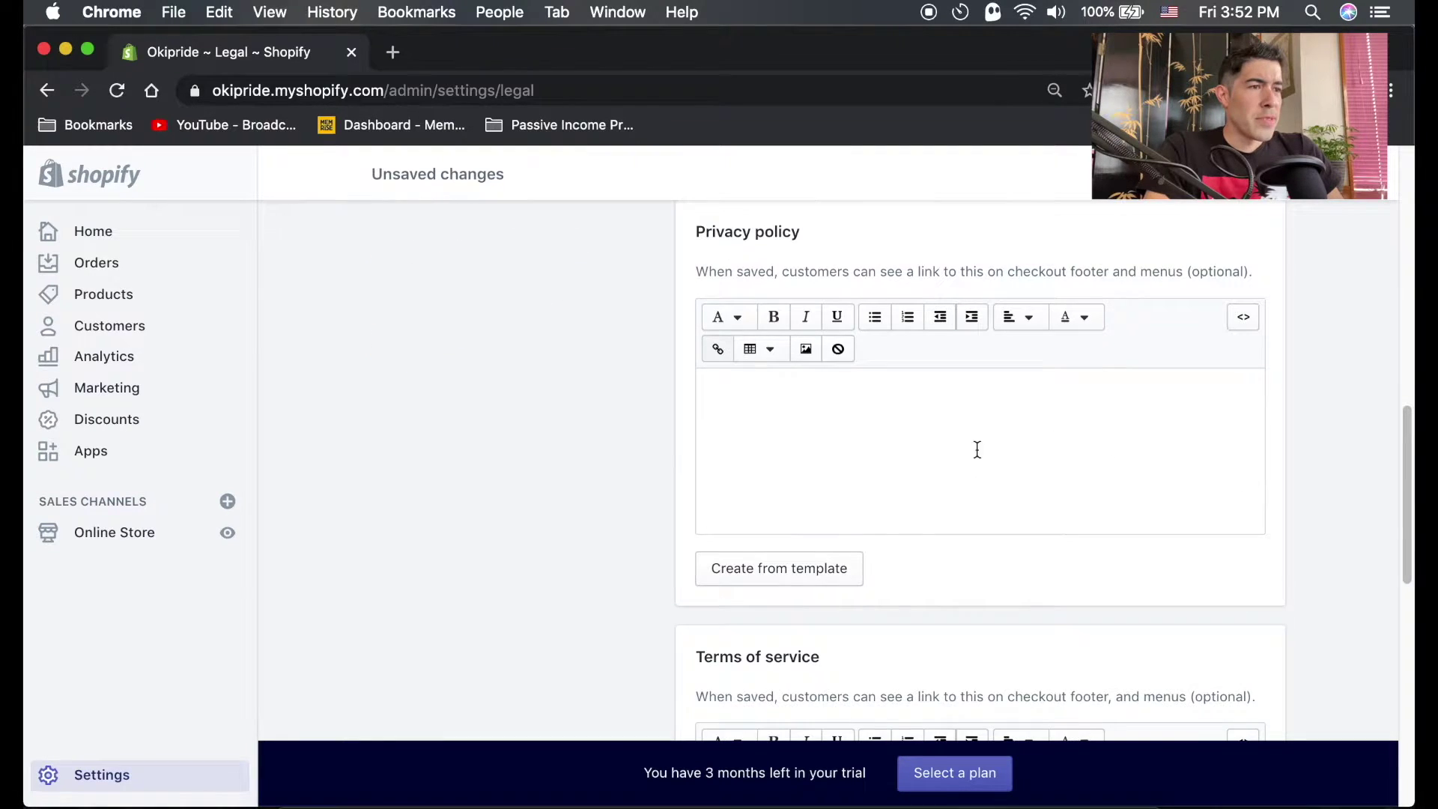
{"action": "left_click", "coordinate": [826, 577]}
{"action": "scroll", "coordinate": [1355, 484], "scroll_direction": "down", "scroll_amount": 4}
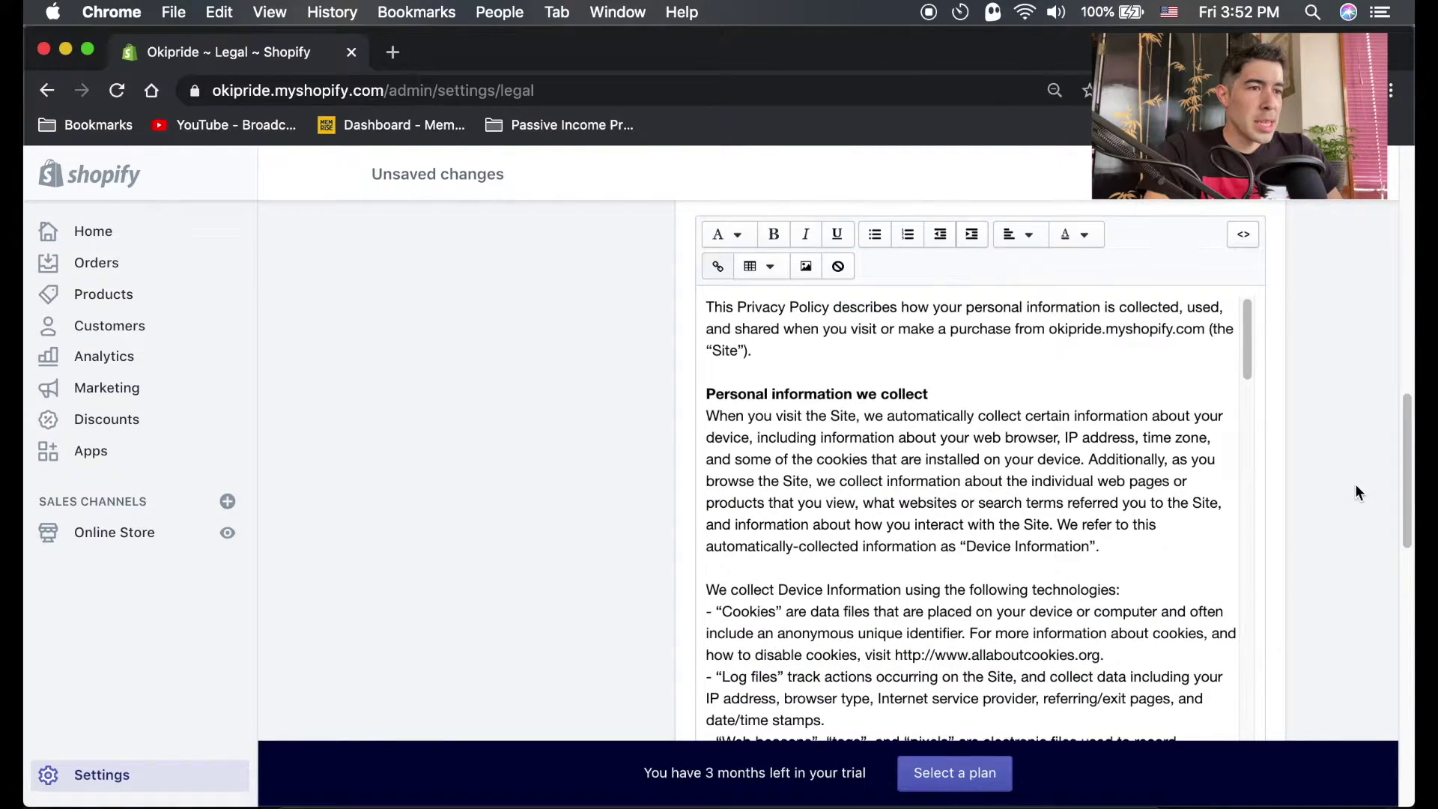
{"action": "scroll", "coordinate": [1355, 491], "scroll_direction": "up", "scroll_amount": 2}
{"action": "scroll", "coordinate": [1040, 476], "scroll_direction": "down", "scroll_amount": 3}
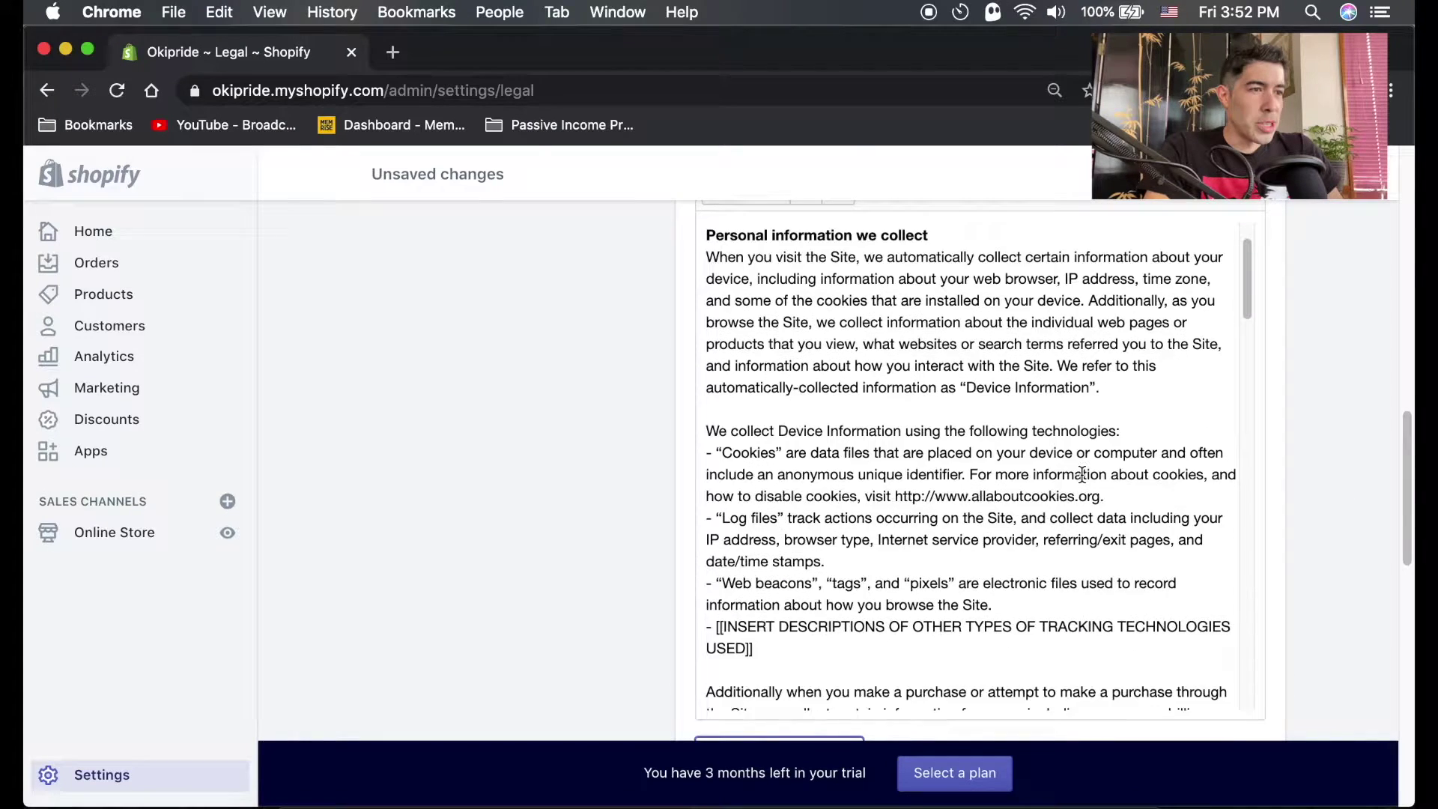
{"action": "scroll", "coordinate": [1081, 475], "scroll_direction": "down", "scroll_amount": 1}
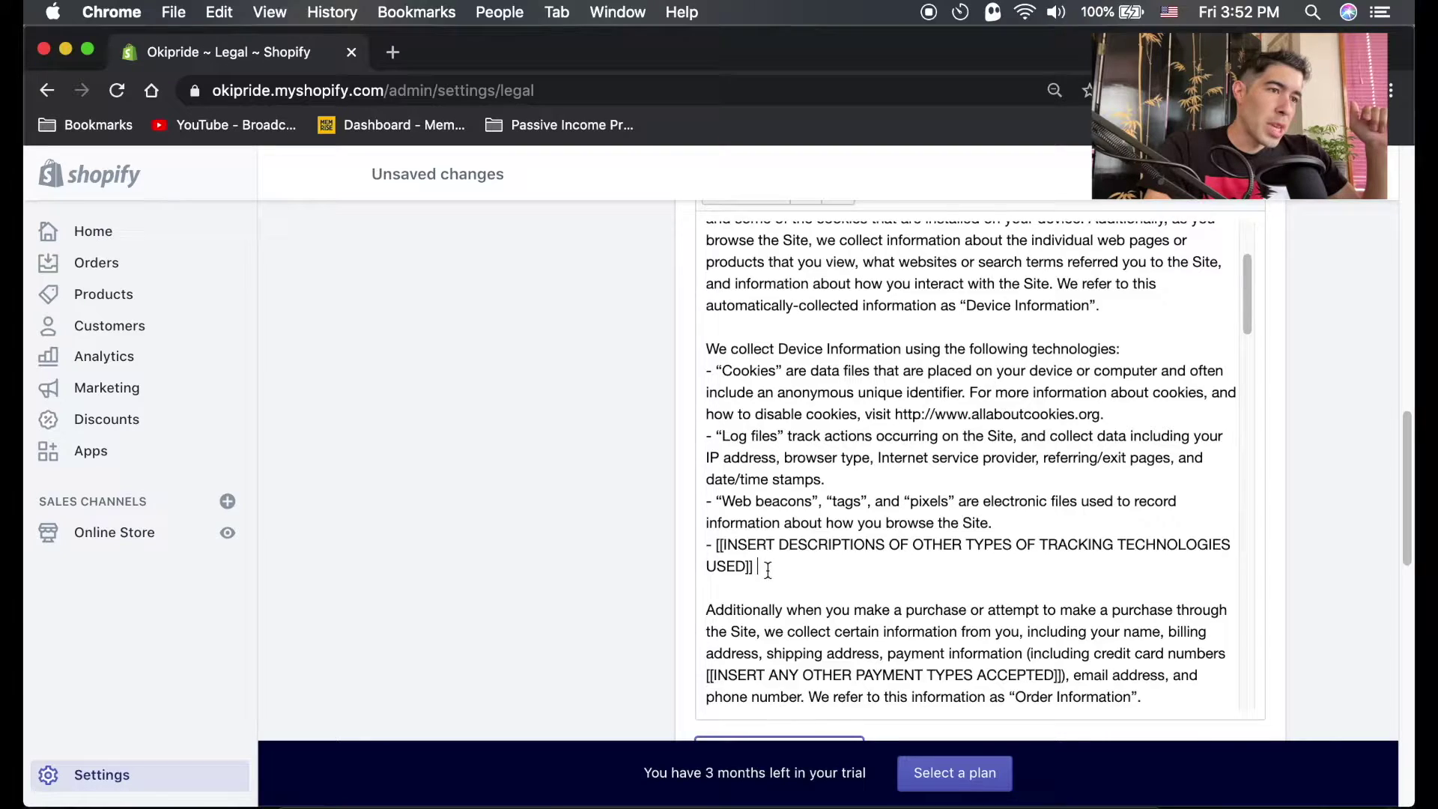
Remove the tracking-technologies and payment-types placeholders, closing 'credit card numbers' with ')'.
{"action": "left_click_drag", "start_coordinate": [759, 568], "coordinate": [696, 545]}
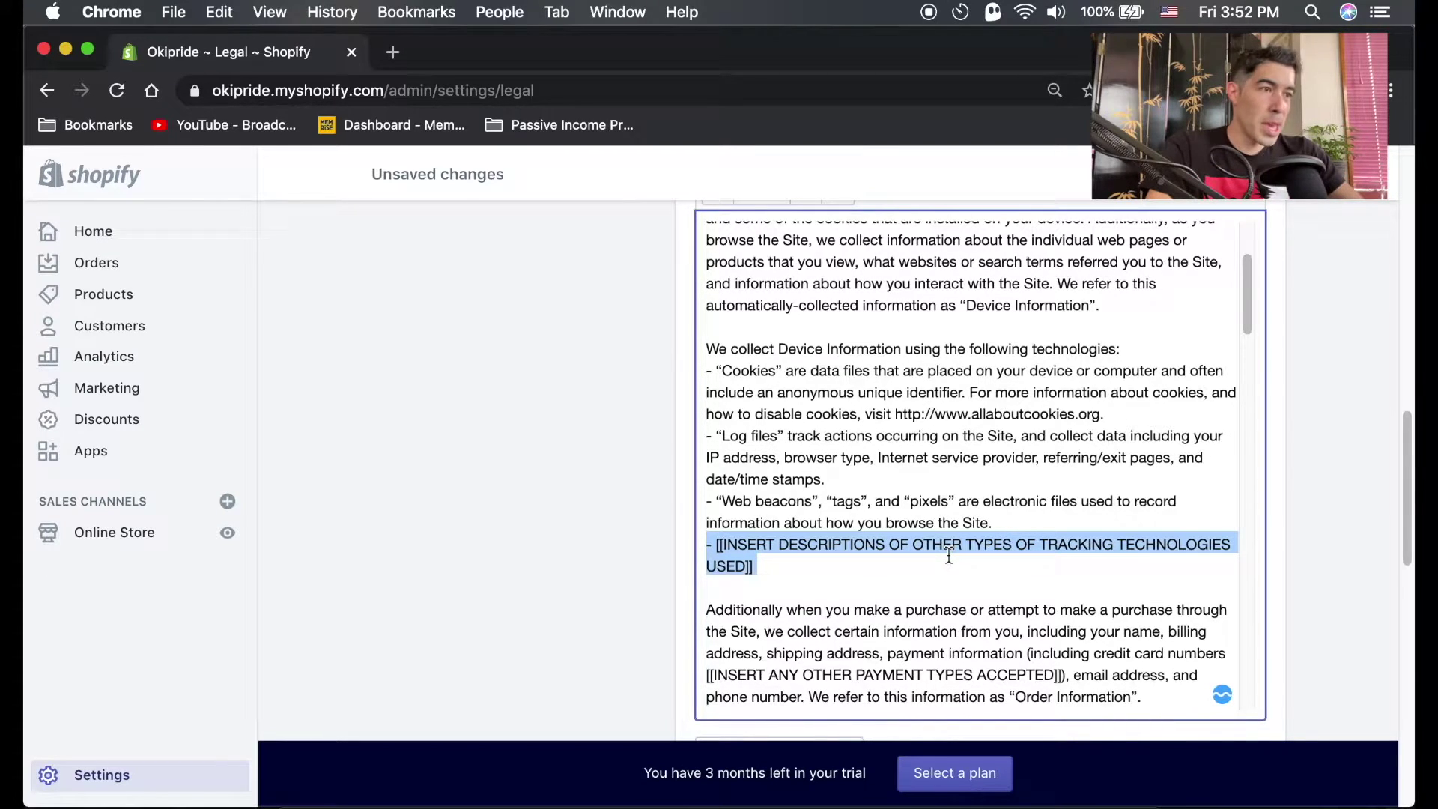
{"action": "key", "text": "BackSpace"}
{"action": "key", "text": "BackSpace"}
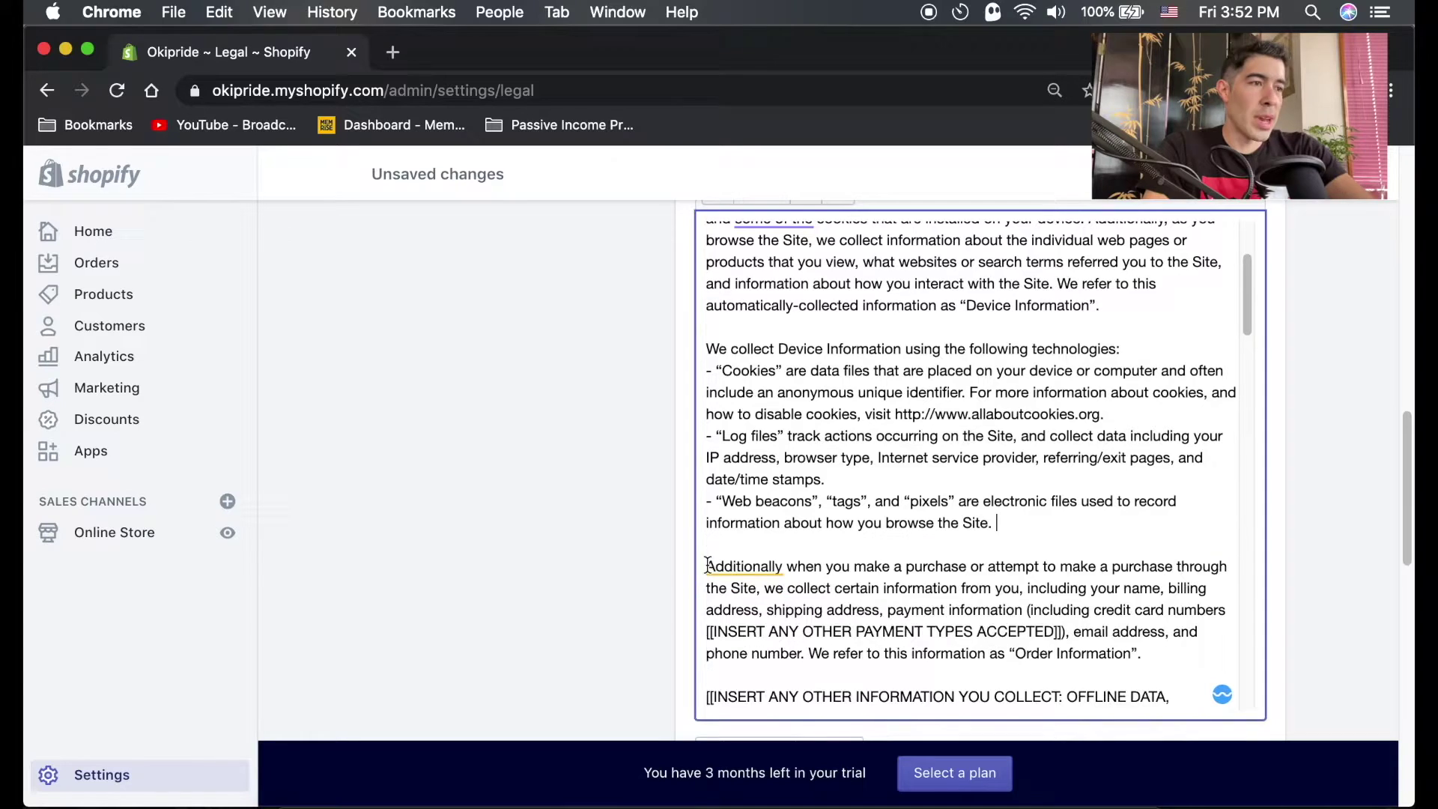
{"action": "scroll", "coordinate": [941, 629], "scroll_direction": "down", "scroll_amount": 1}
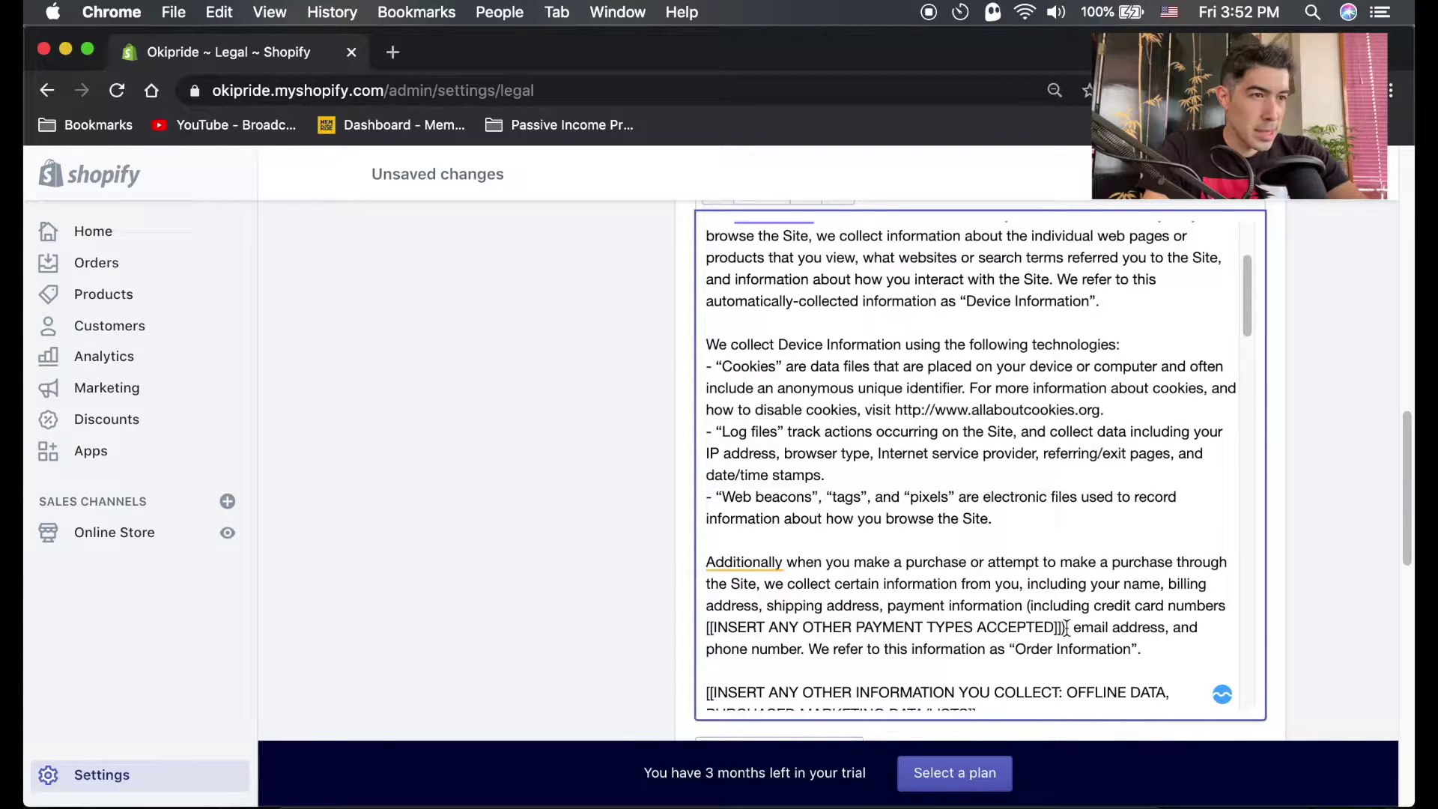
{"action": "left_click_drag", "start_coordinate": [1064, 627], "coordinate": [705, 627]}
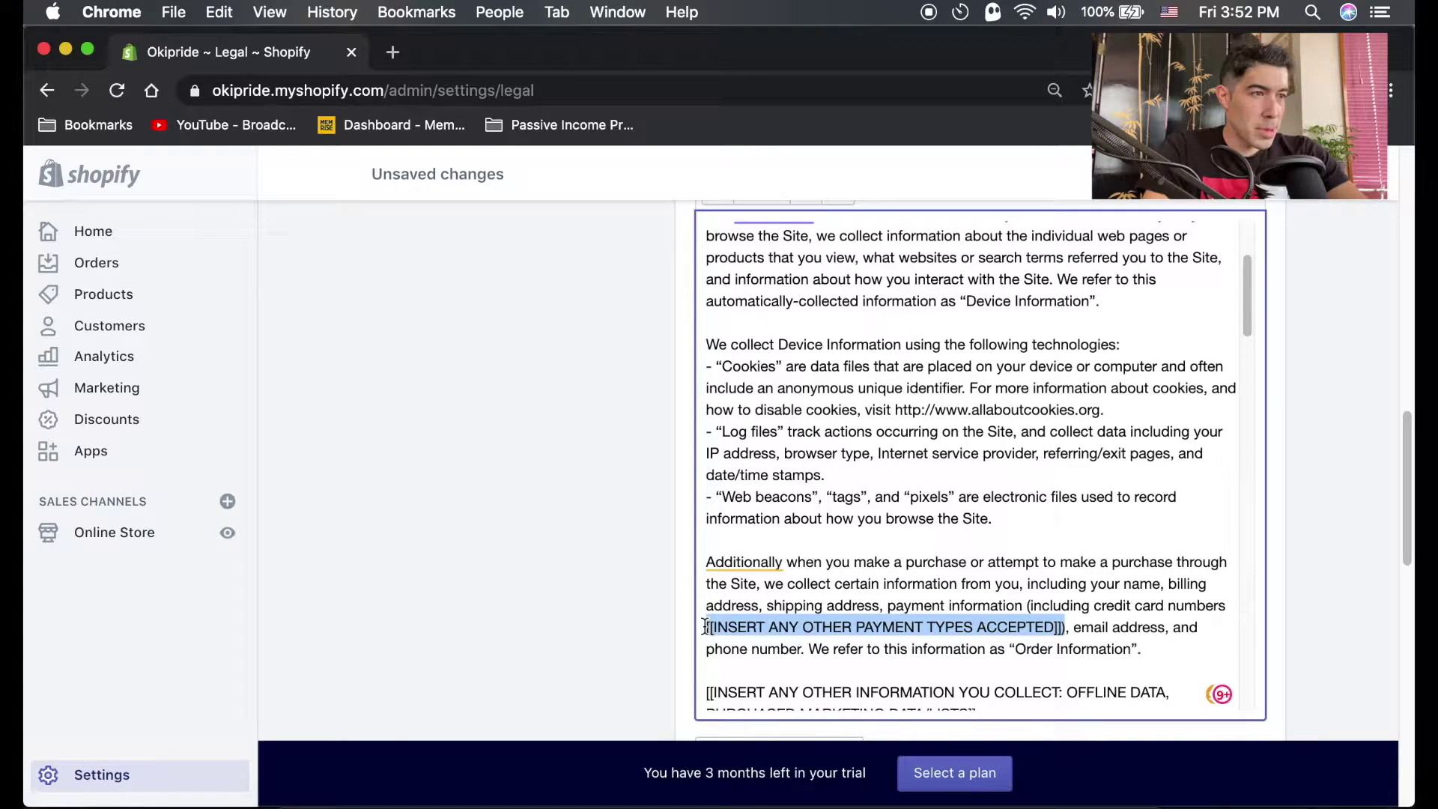
{"action": "key", "text": "BackSpace"}
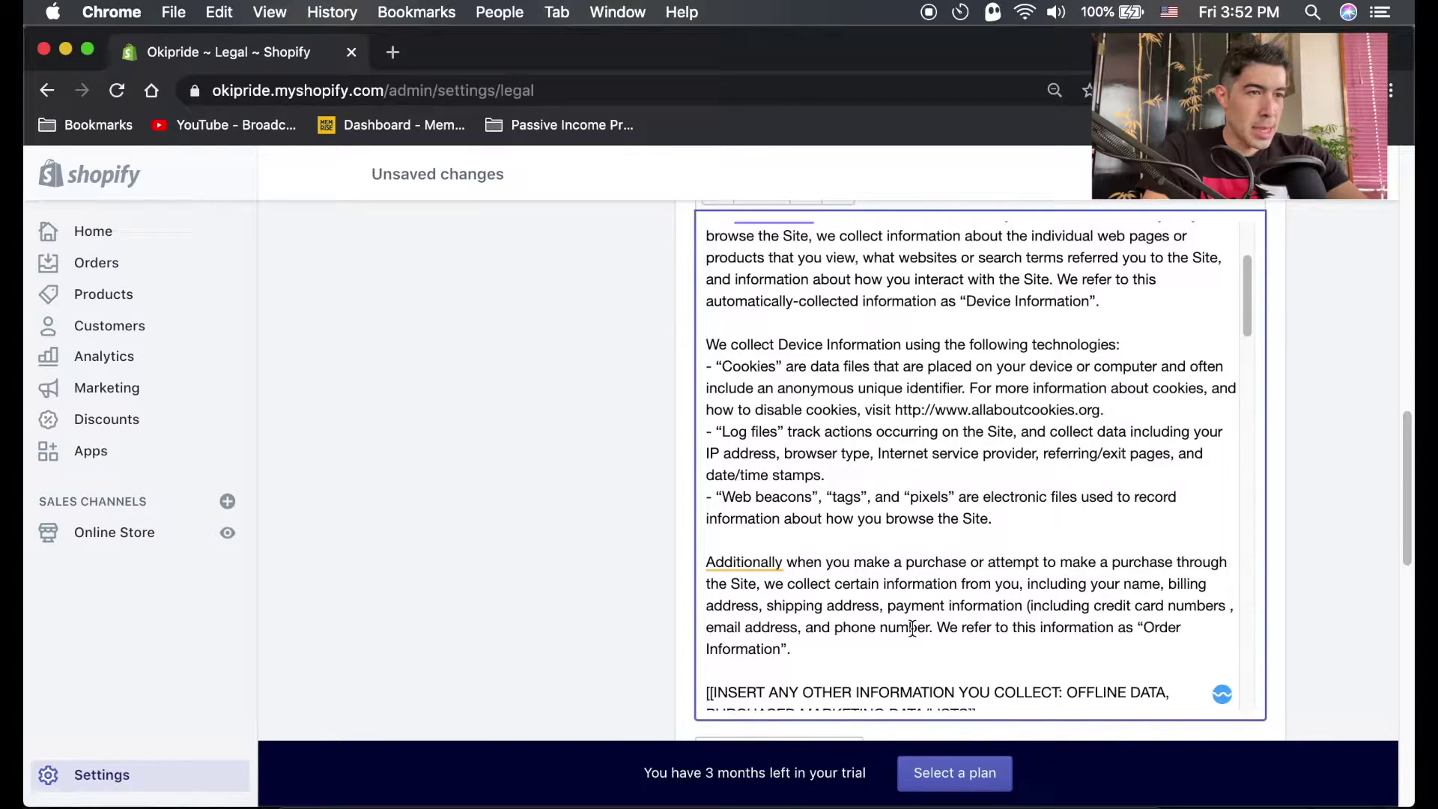
{"action": "key", "text": "BackSpace"}
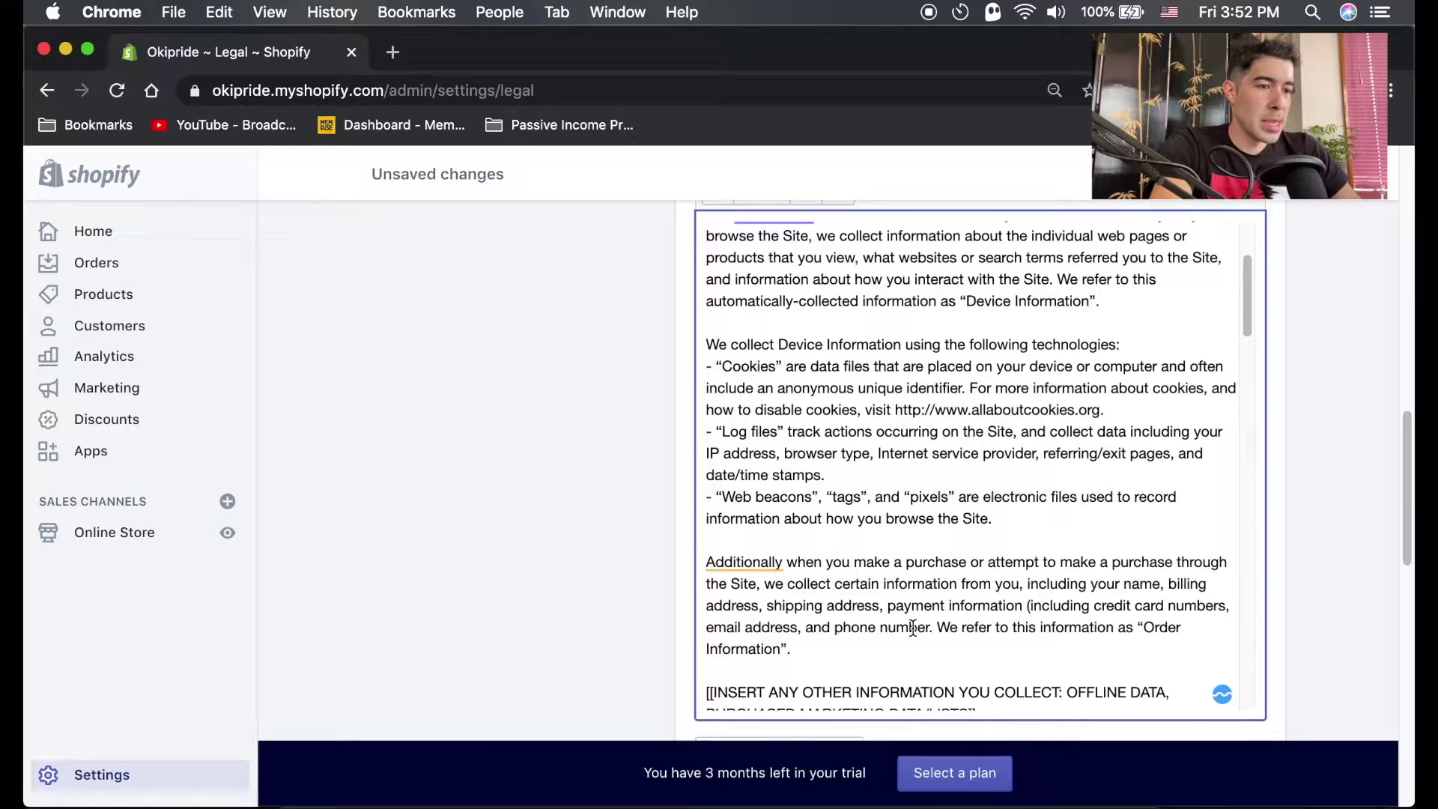
{"action": "type", "text": ")"}
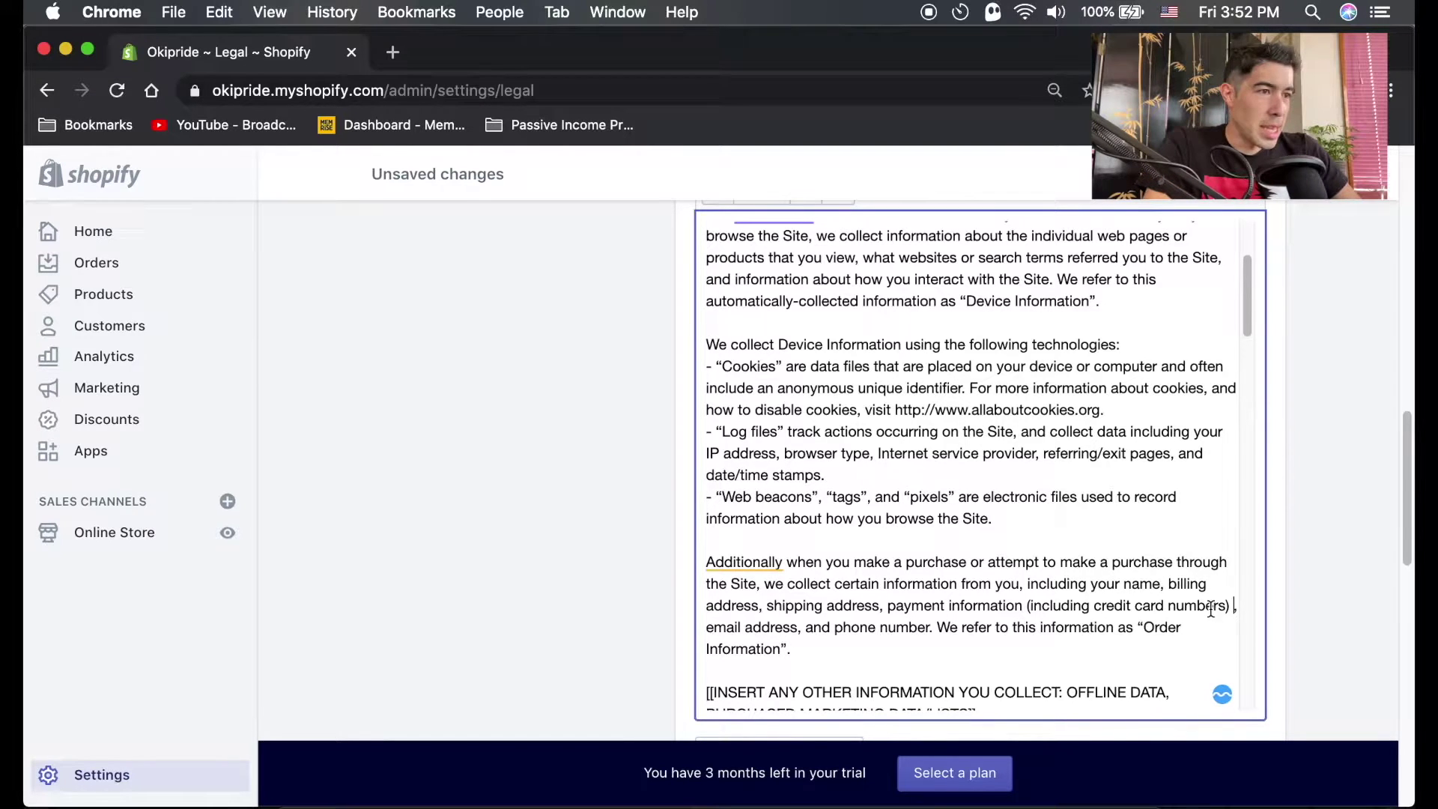
Delete the other-information, order-information and device-information placeholder paragraphs.
{"action": "scroll", "coordinate": [996, 600], "scroll_direction": "down", "scroll_amount": 2}
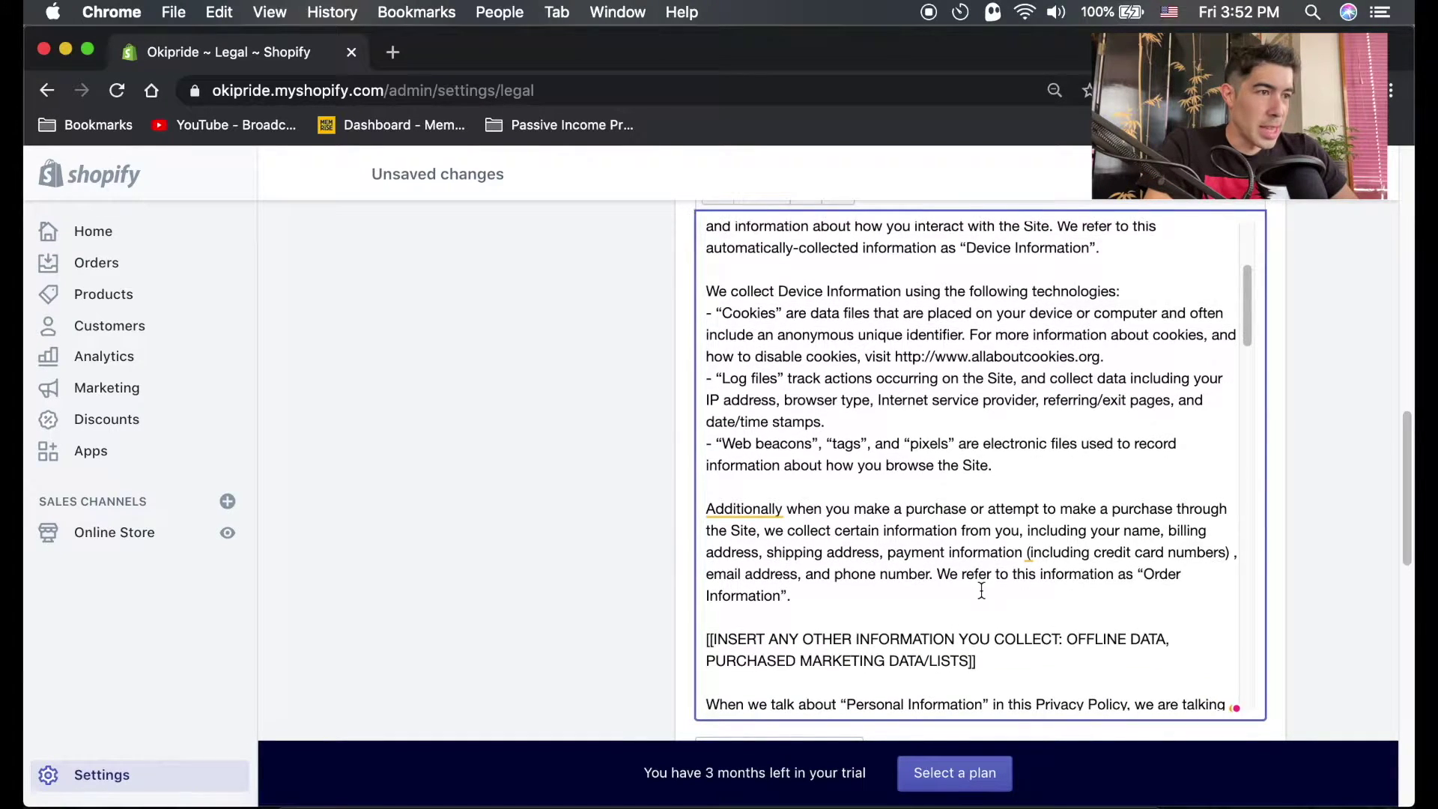
{"action": "scroll", "coordinate": [966, 607], "scroll_direction": "down", "scroll_amount": 1}
{"action": "left_click_drag", "start_coordinate": [966, 619], "coordinate": [684, 594]}
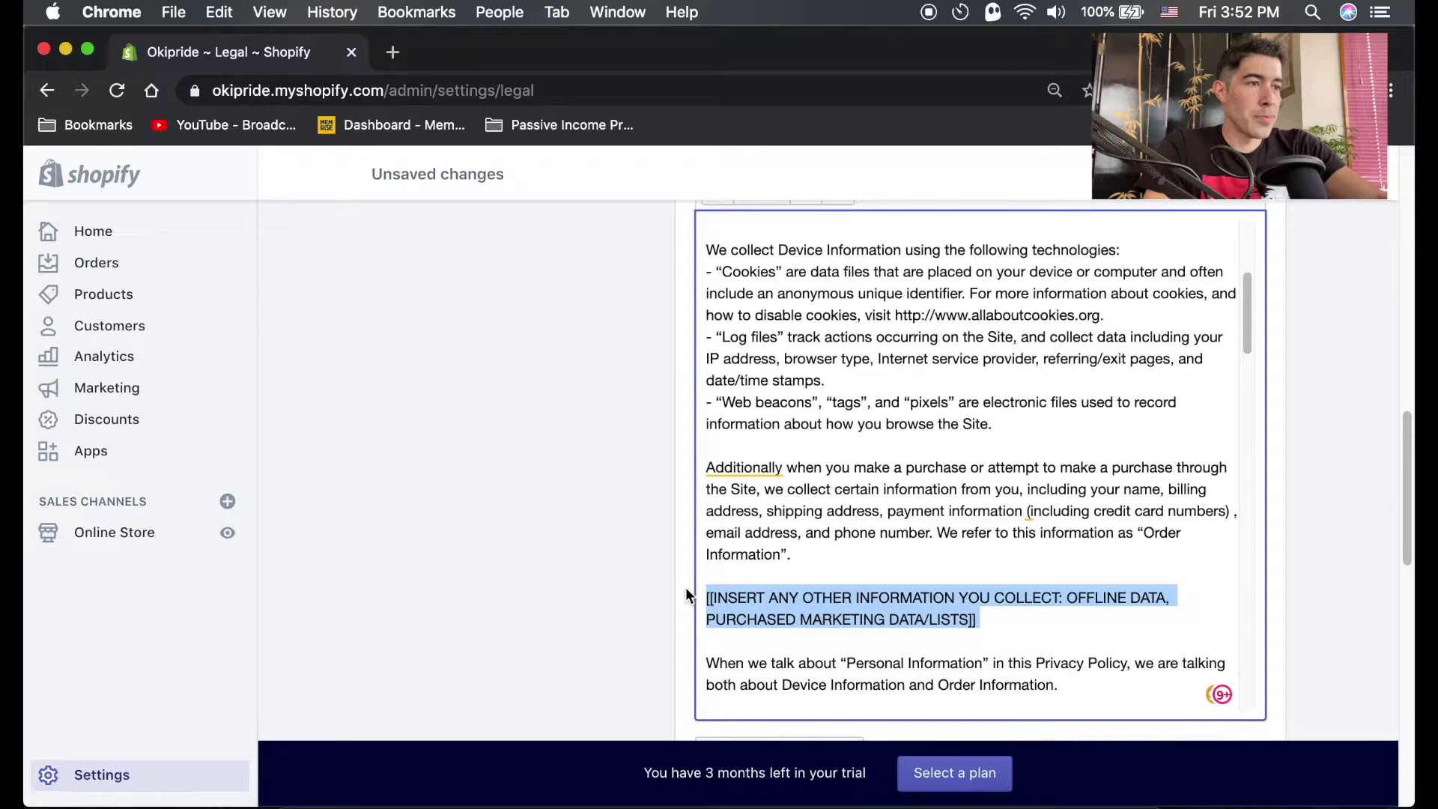
{"action": "key", "text": "BackSpace"}
{"action": "key", "text": "BackSpace"}
{"action": "key", "text": "BackSpace"}
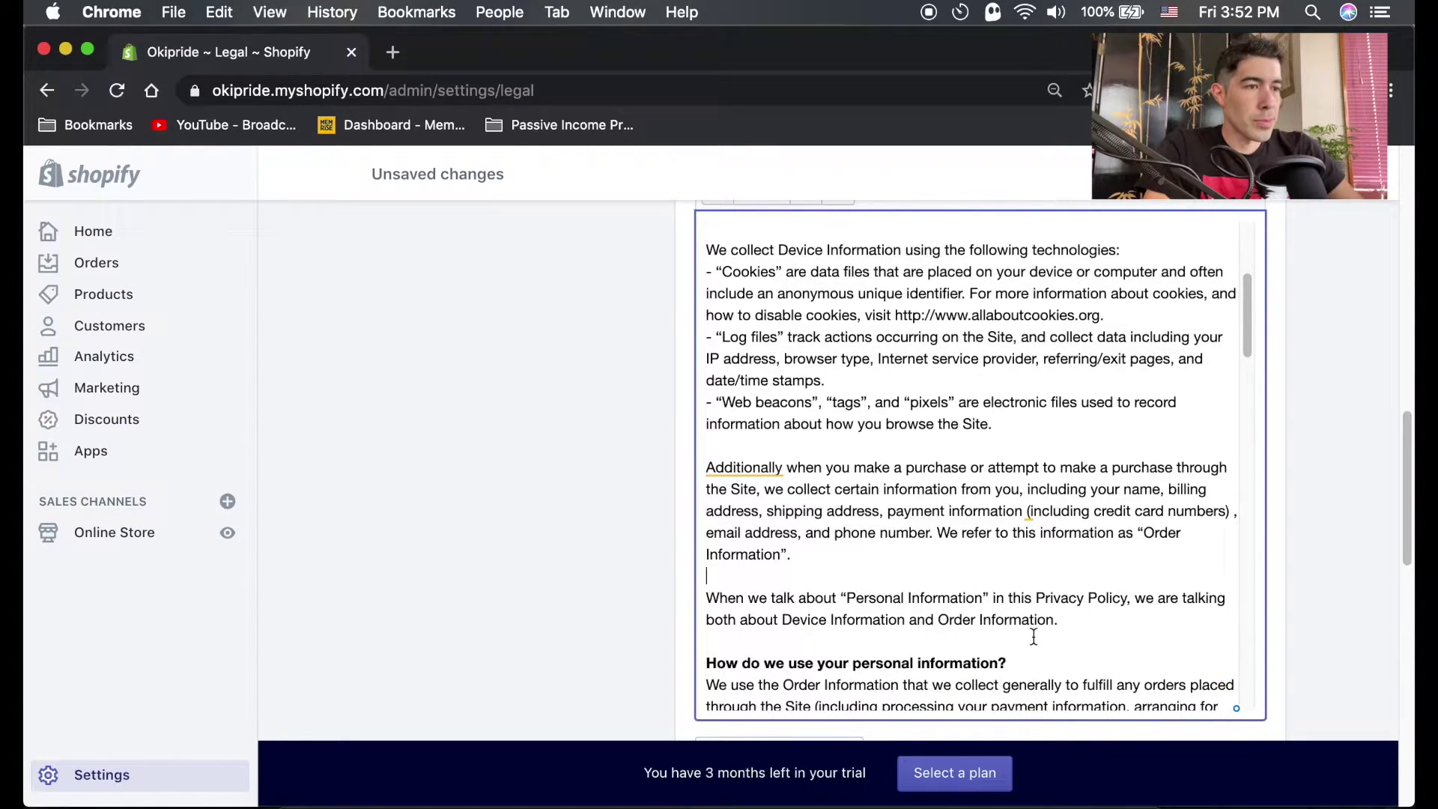
{"action": "scroll", "coordinate": [1034, 632], "scroll_direction": "down", "scroll_amount": 10}
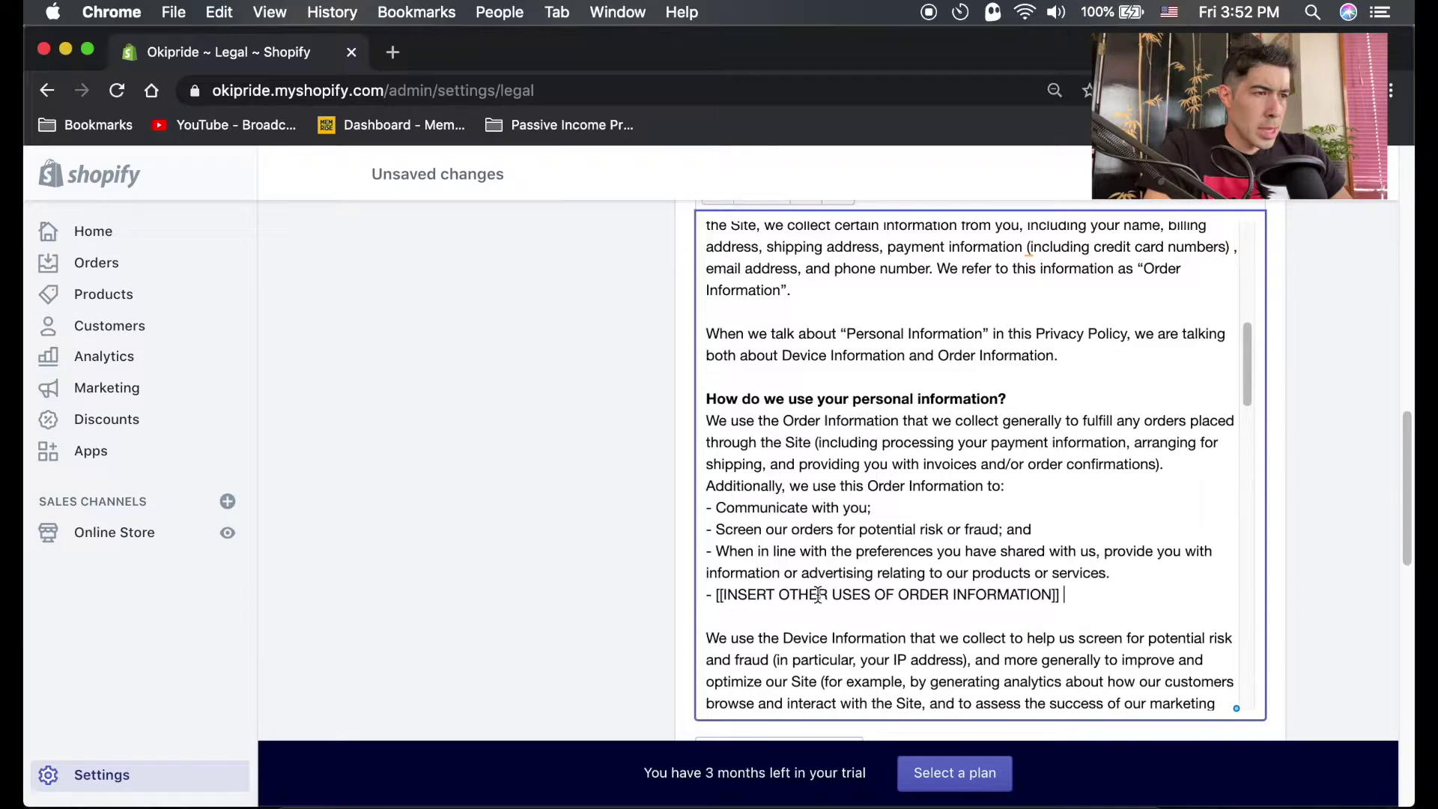
{"action": "left_click_drag", "start_coordinate": [1064, 594], "coordinate": [682, 591]}
{"action": "key", "text": "BackSpace"}
{"action": "key", "text": "BackSpace"}
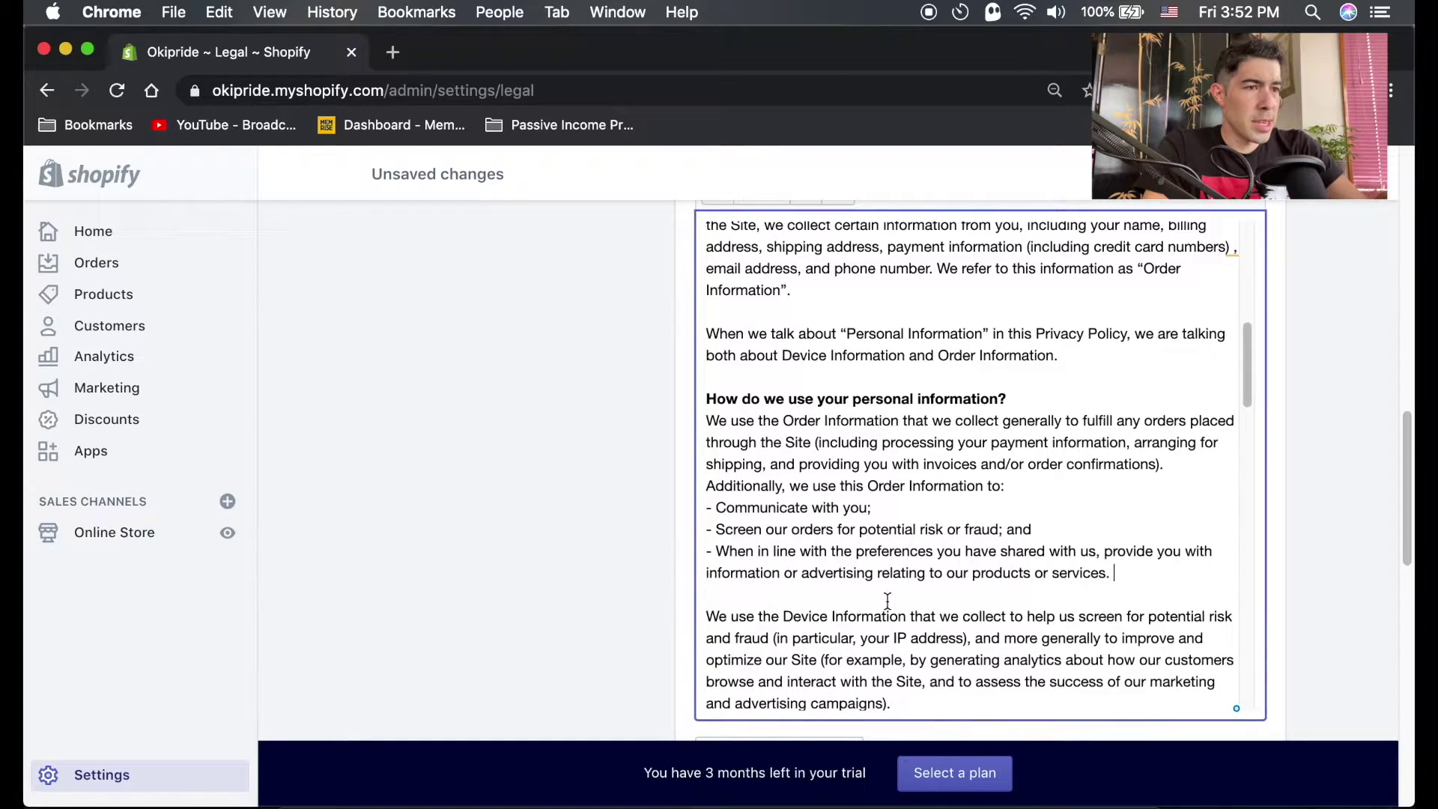
{"action": "scroll", "coordinate": [1026, 581], "scroll_direction": "down", "scroll_amount": 5}
{"action": "left_click_drag", "start_coordinate": [921, 578], "coordinate": [682, 552]}
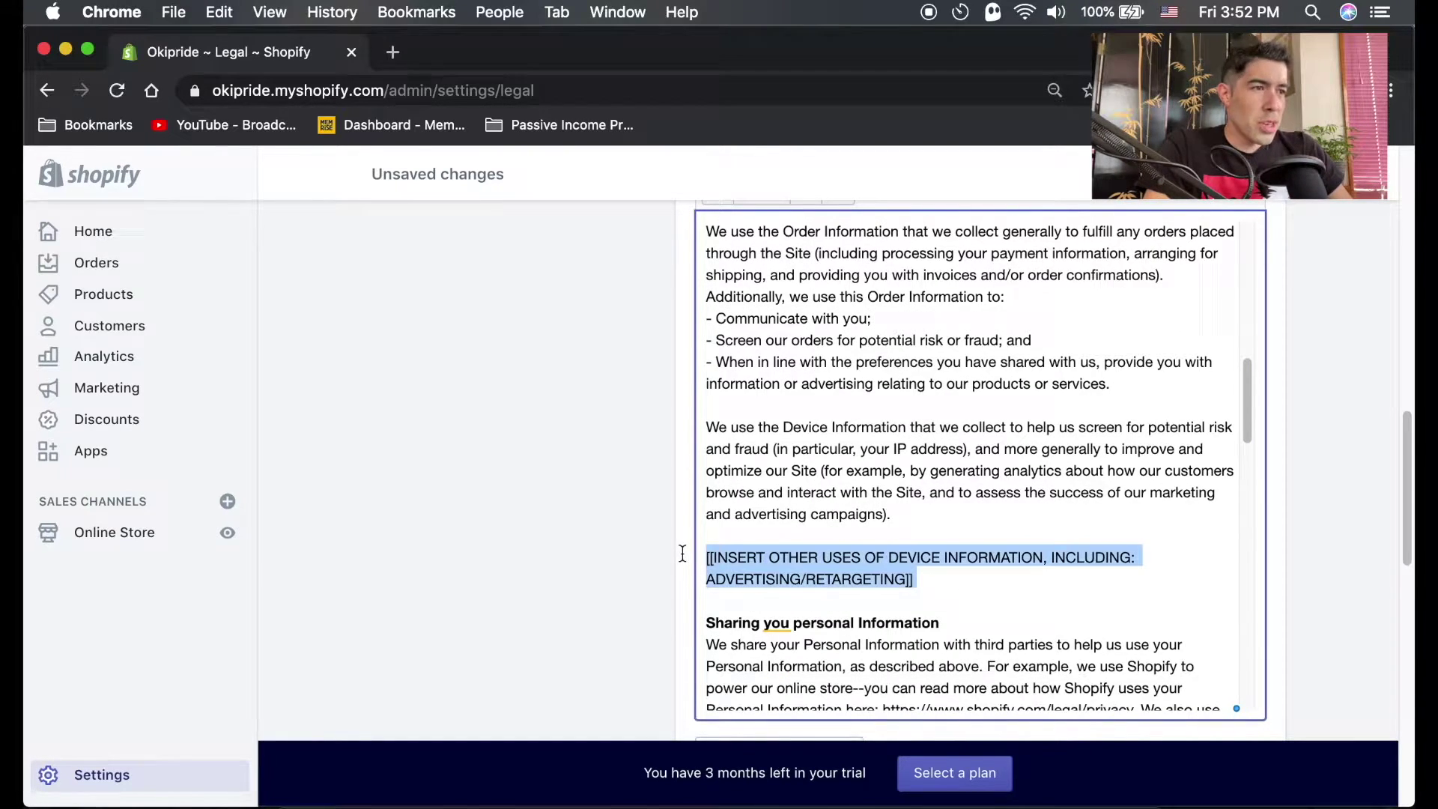
{"action": "key", "text": "BackSpace"}
{"action": "key", "text": "BackSpace"}
{"action": "key", "text": "BackSpace"}
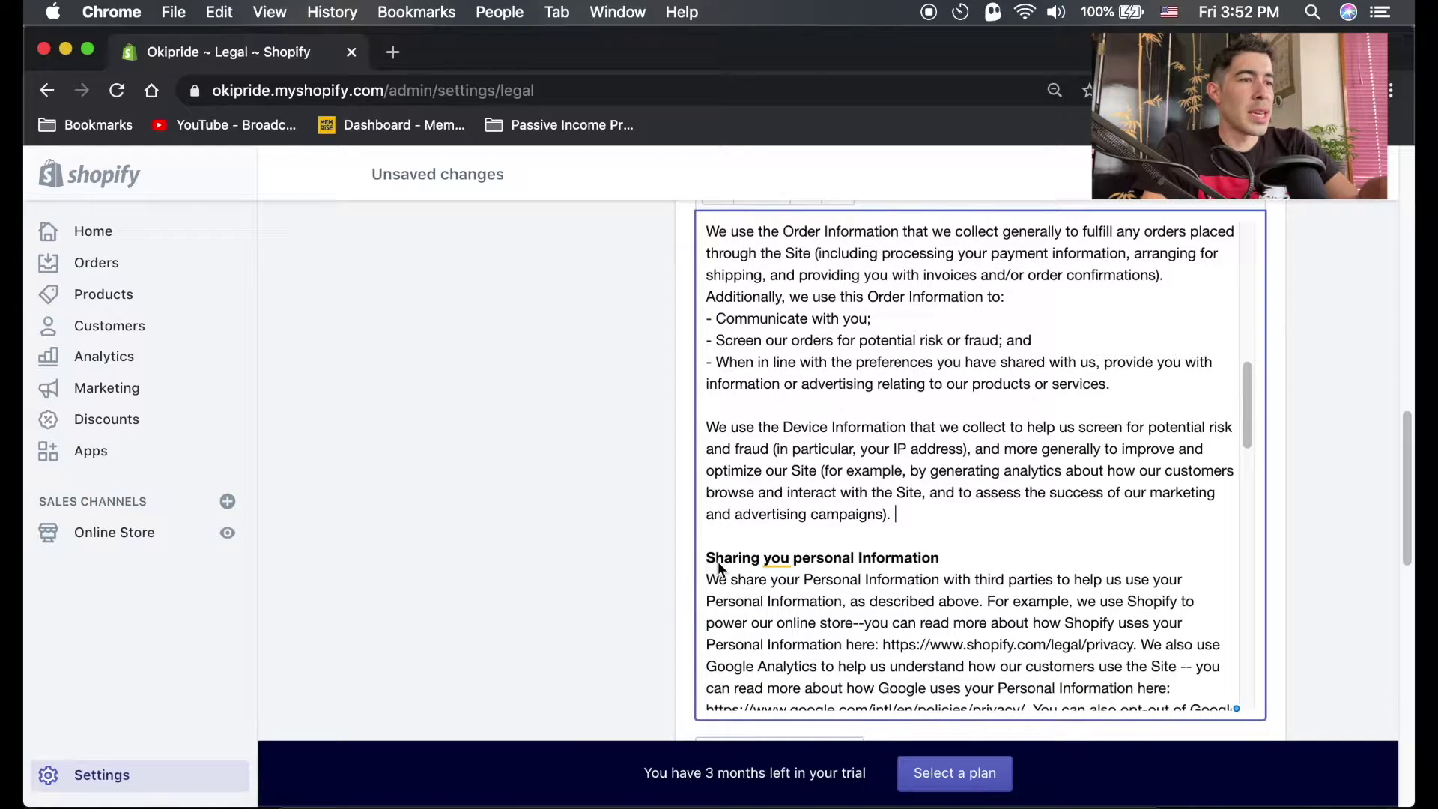
Delete the opt-out links and age-restriction placeholder lines.
{"action": "scroll", "coordinate": [1027, 535], "scroll_direction": "down", "scroll_amount": 3}
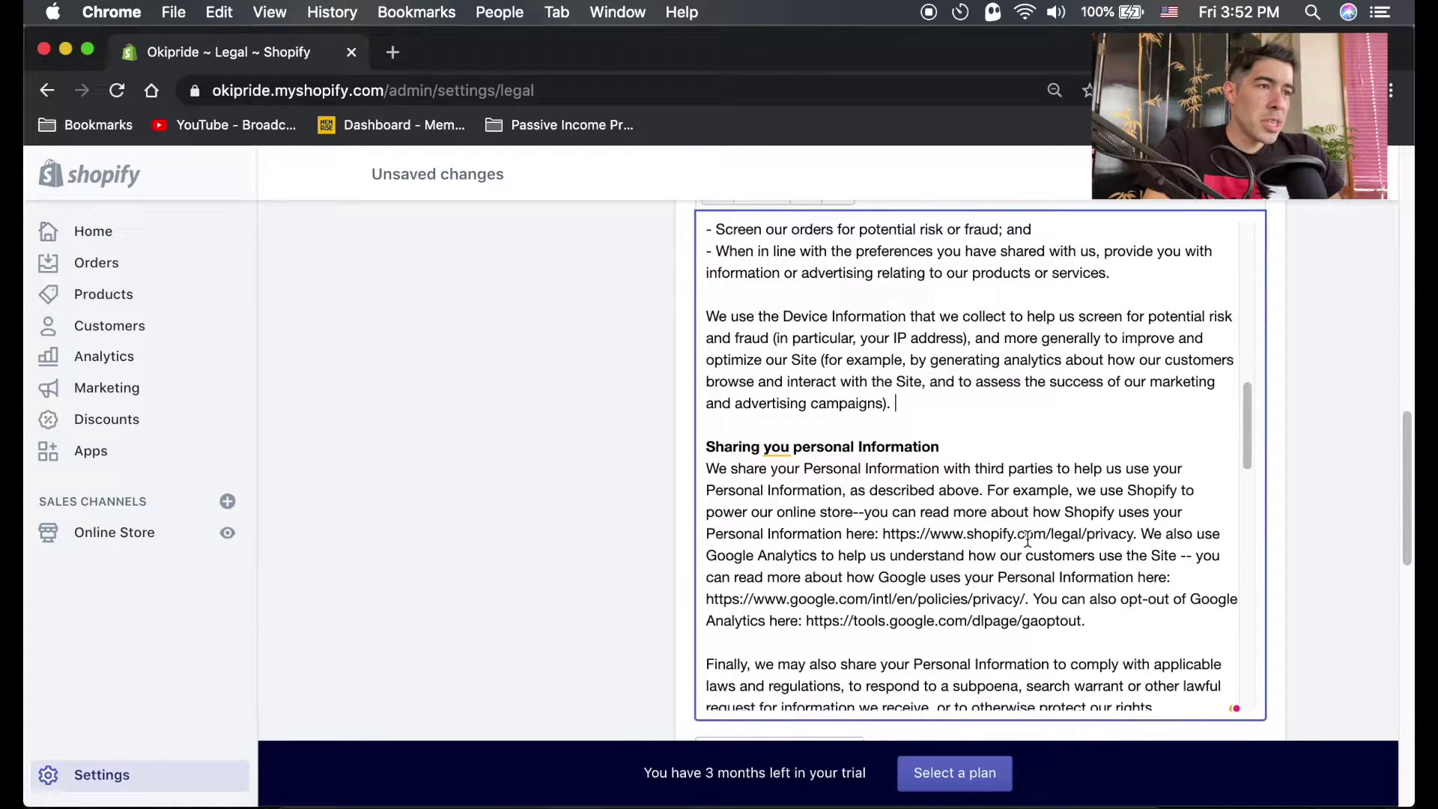
{"action": "scroll", "coordinate": [1048, 538], "scroll_direction": "down", "scroll_amount": 3}
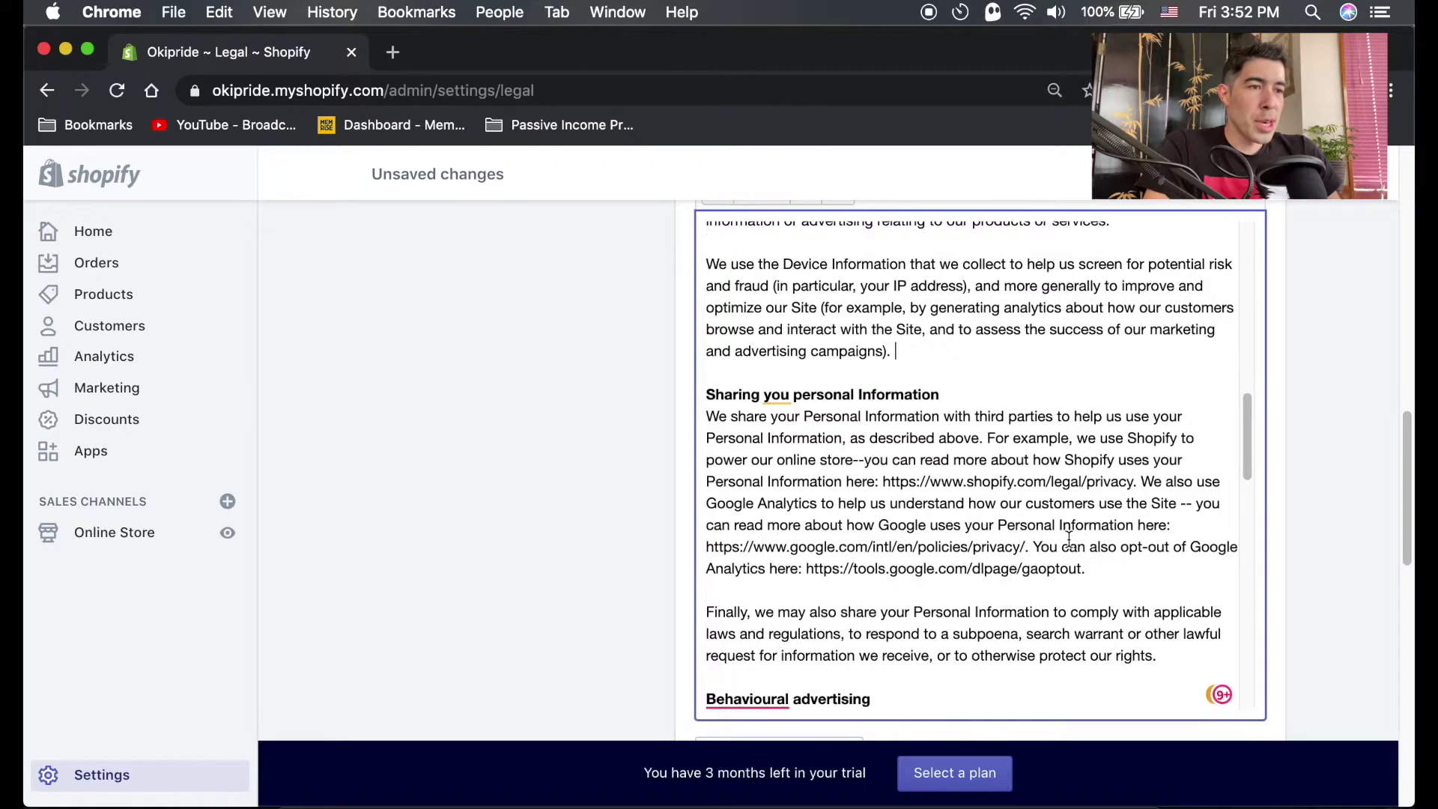
{"action": "scroll", "coordinate": [1068, 540], "scroll_direction": "down", "scroll_amount": 5}
{"action": "scroll", "coordinate": [1073, 539], "scroll_direction": "down", "scroll_amount": 1}
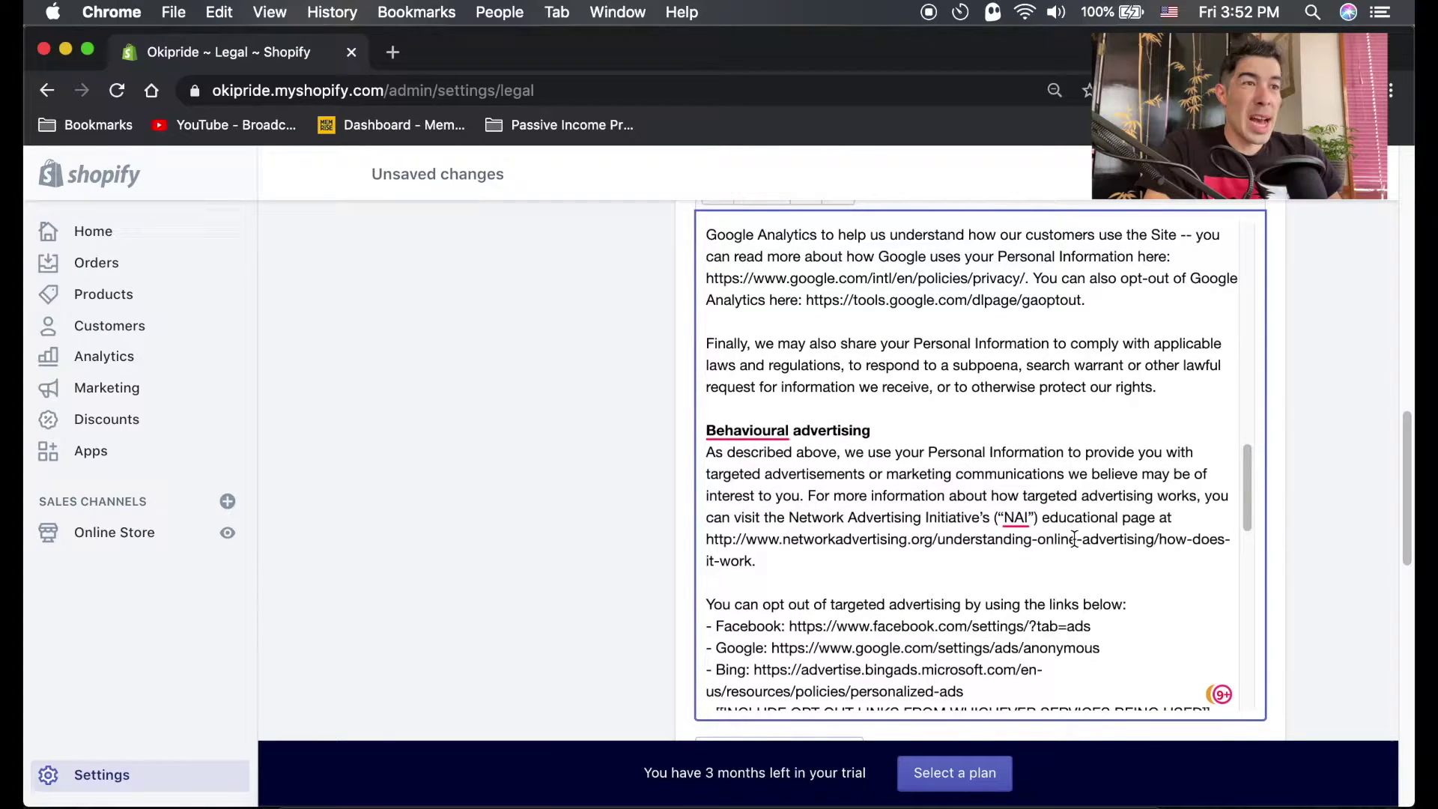
{"action": "scroll", "coordinate": [1074, 539], "scroll_direction": "down", "scroll_amount": 5}
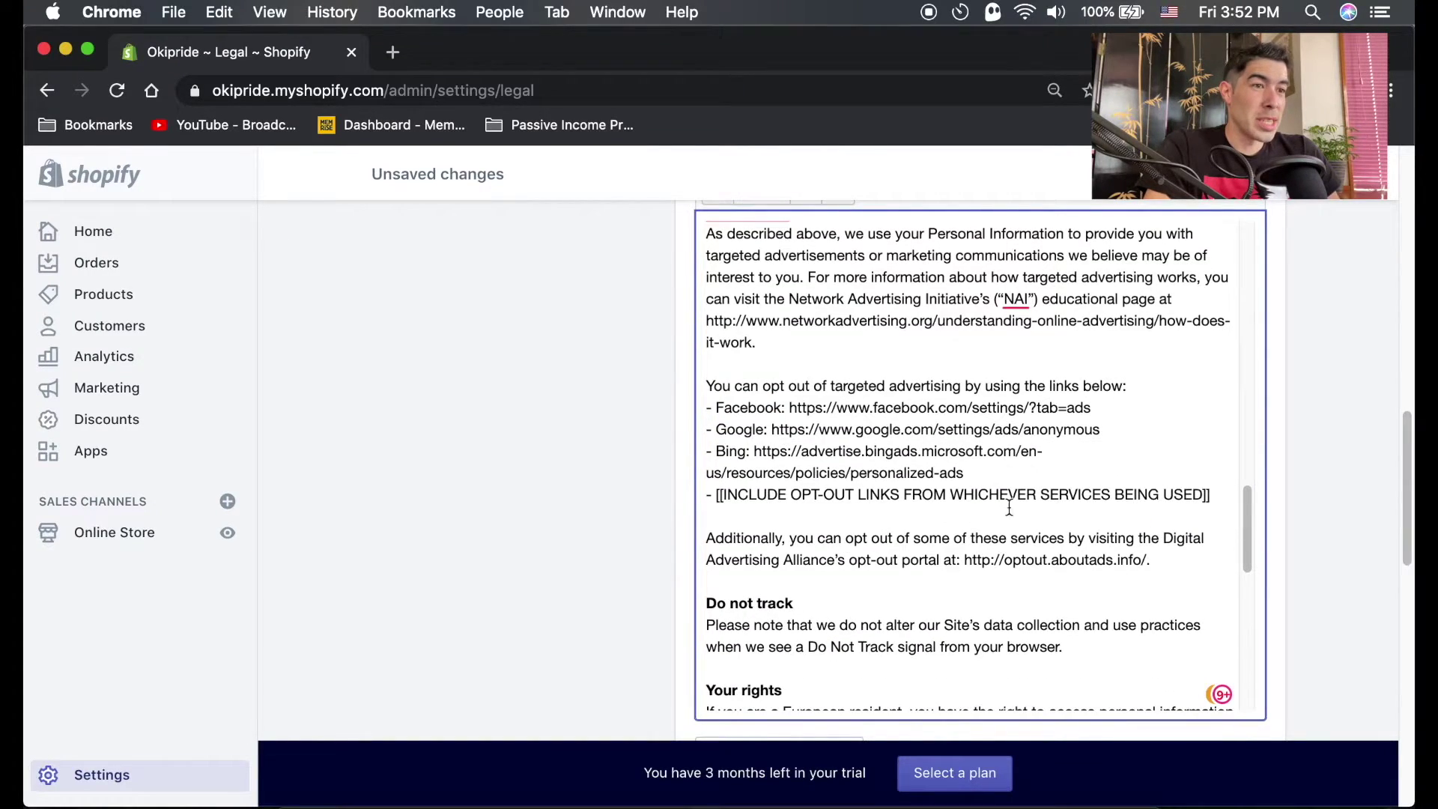
{"action": "left_click_drag", "start_coordinate": [1221, 494], "coordinate": [694, 497]}
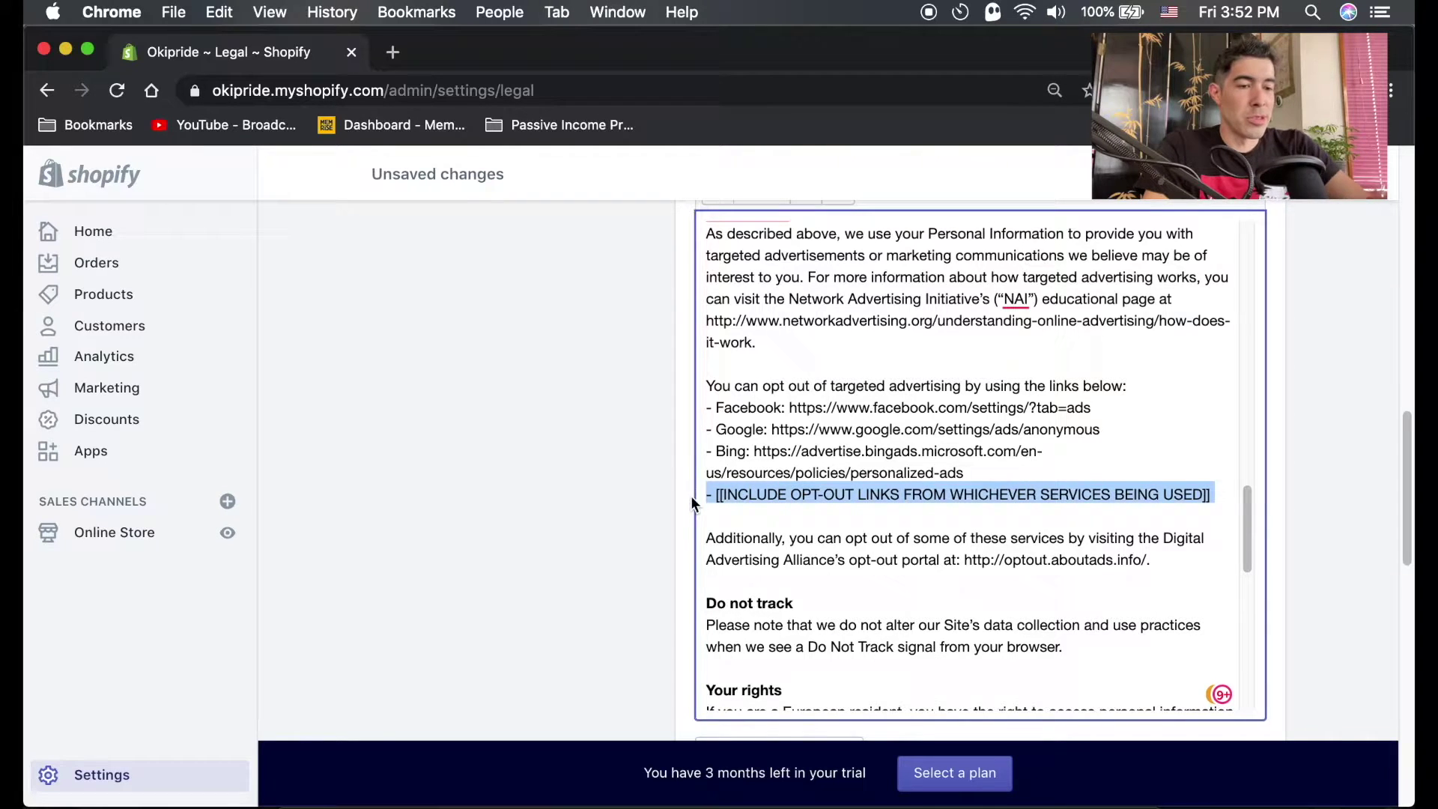
{"action": "key", "text": "BackSpace"}
{"action": "key", "text": "BackSpace"}
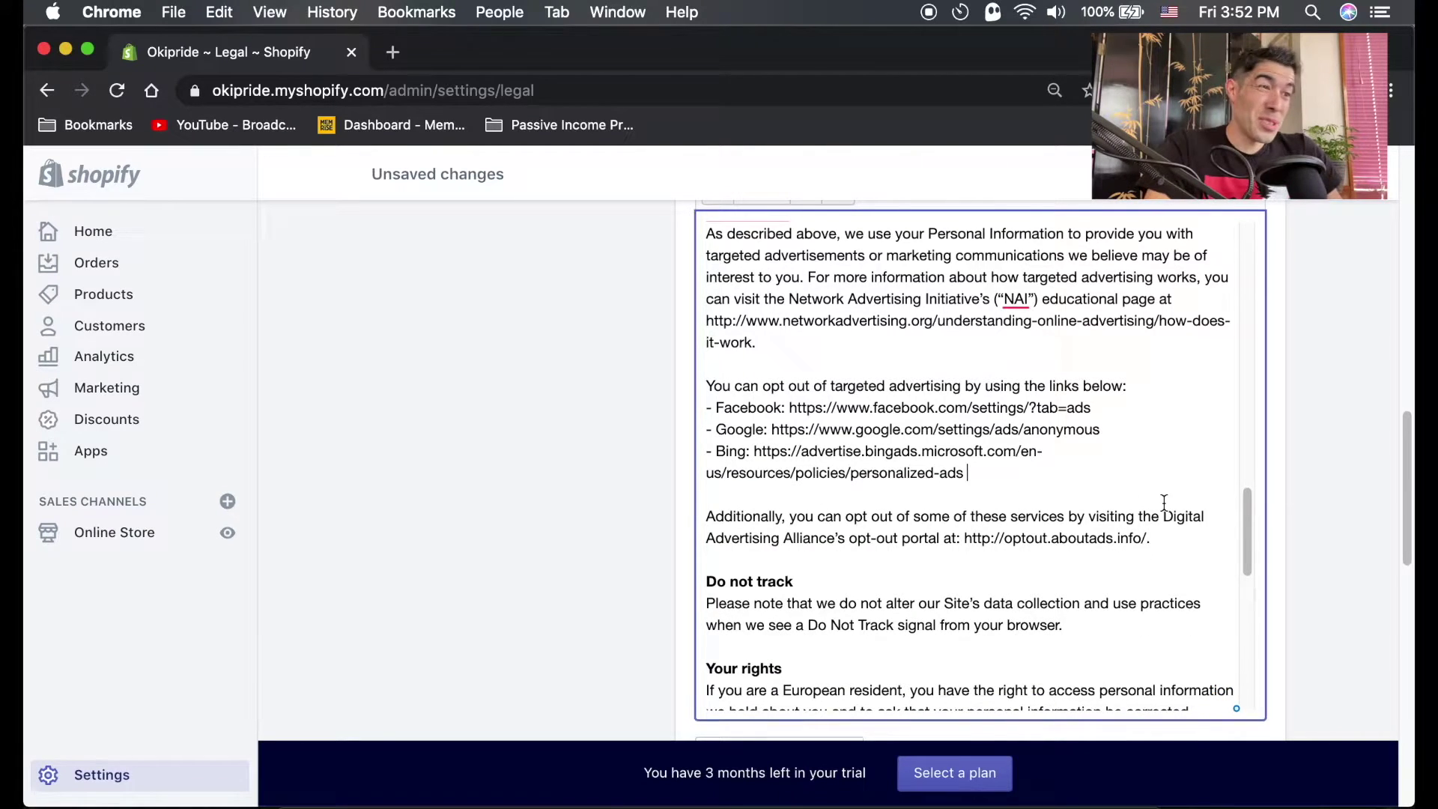
{"action": "scroll", "coordinate": [1164, 502], "scroll_direction": "down", "scroll_amount": 10}
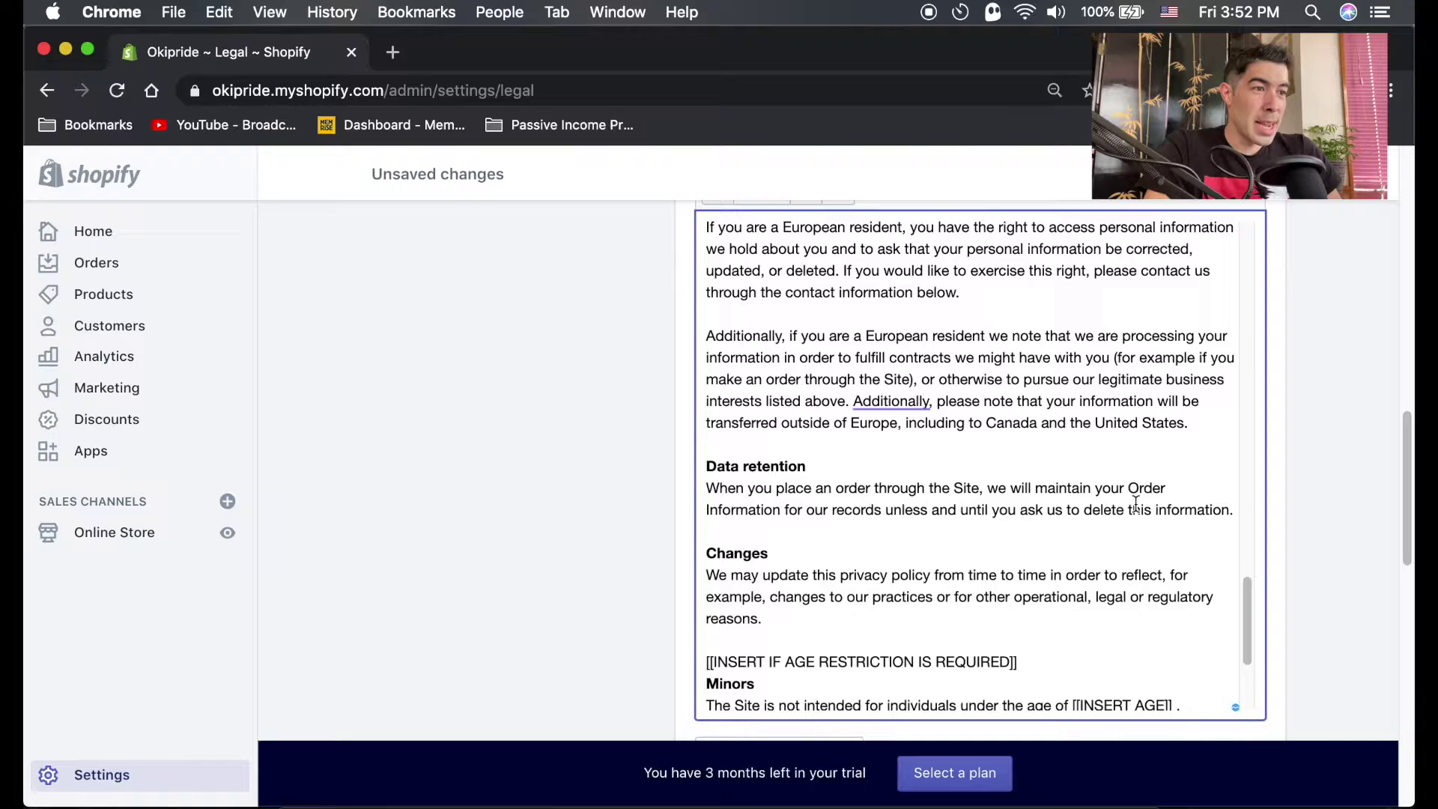
{"action": "left_click_drag", "start_coordinate": [1022, 613], "coordinate": [695, 601]}
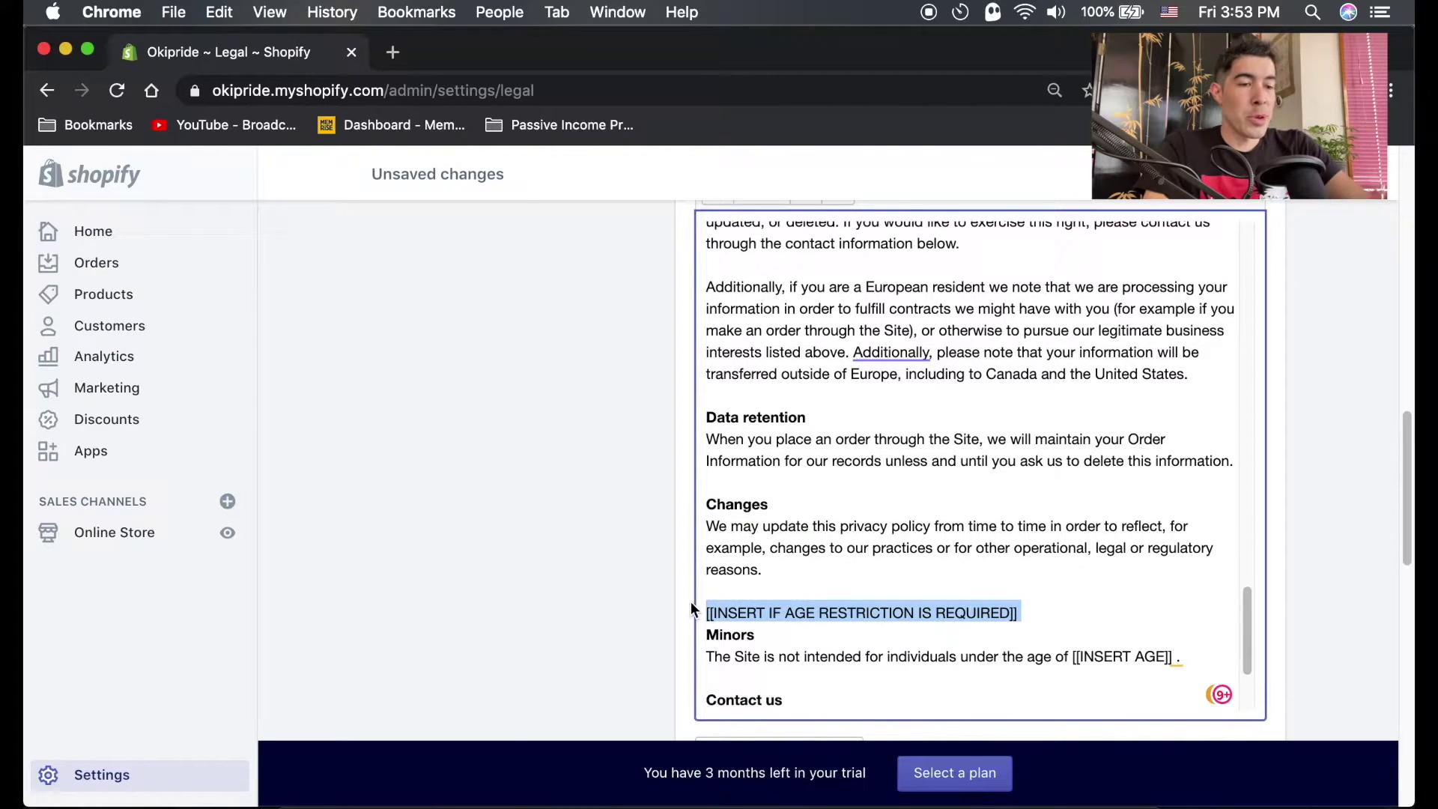
{"action": "key", "text": "BackSpace"}
{"action": "key", "text": "BackSpace"}
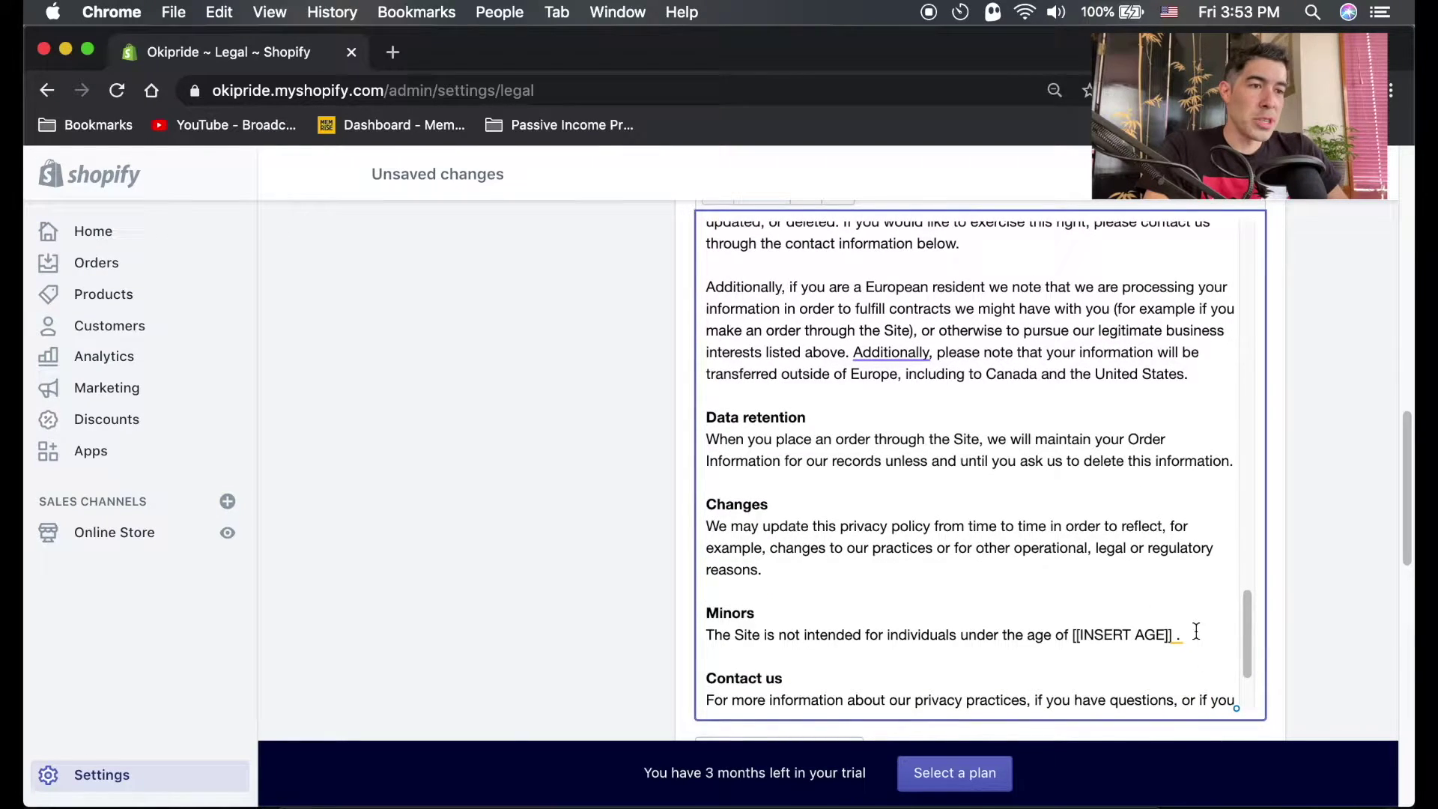
Remove the Minors section and the mailing address block above Contact us.
{"action": "left_click_drag", "start_coordinate": [1195, 631], "coordinate": [694, 610]}
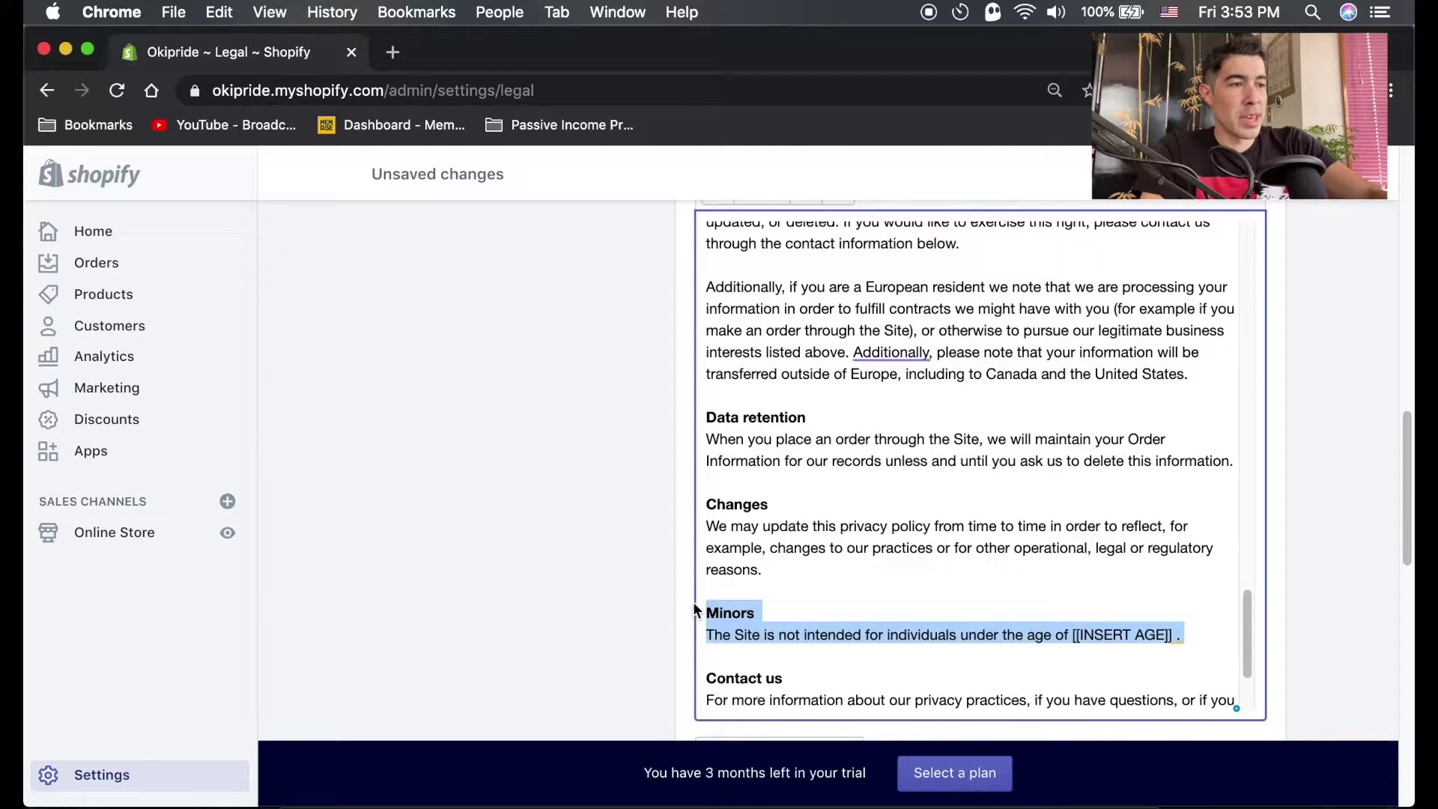
{"action": "key", "text": "BackSpace"}
{"action": "key", "text": "BackSpace"}
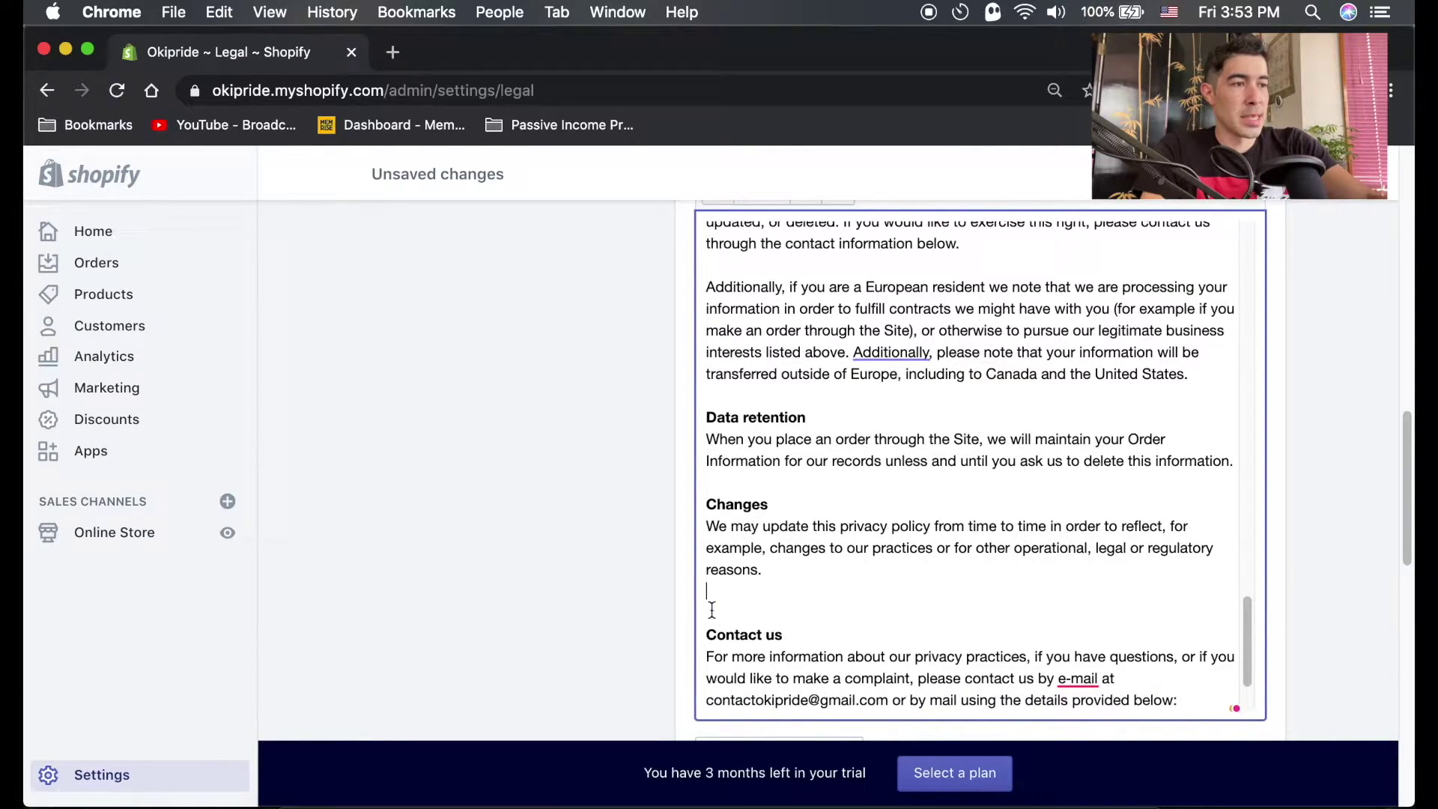
{"action": "key", "text": "BackSpace"}
{"action": "scroll", "coordinate": [1097, 612], "scroll_direction": "down", "scroll_amount": 3}
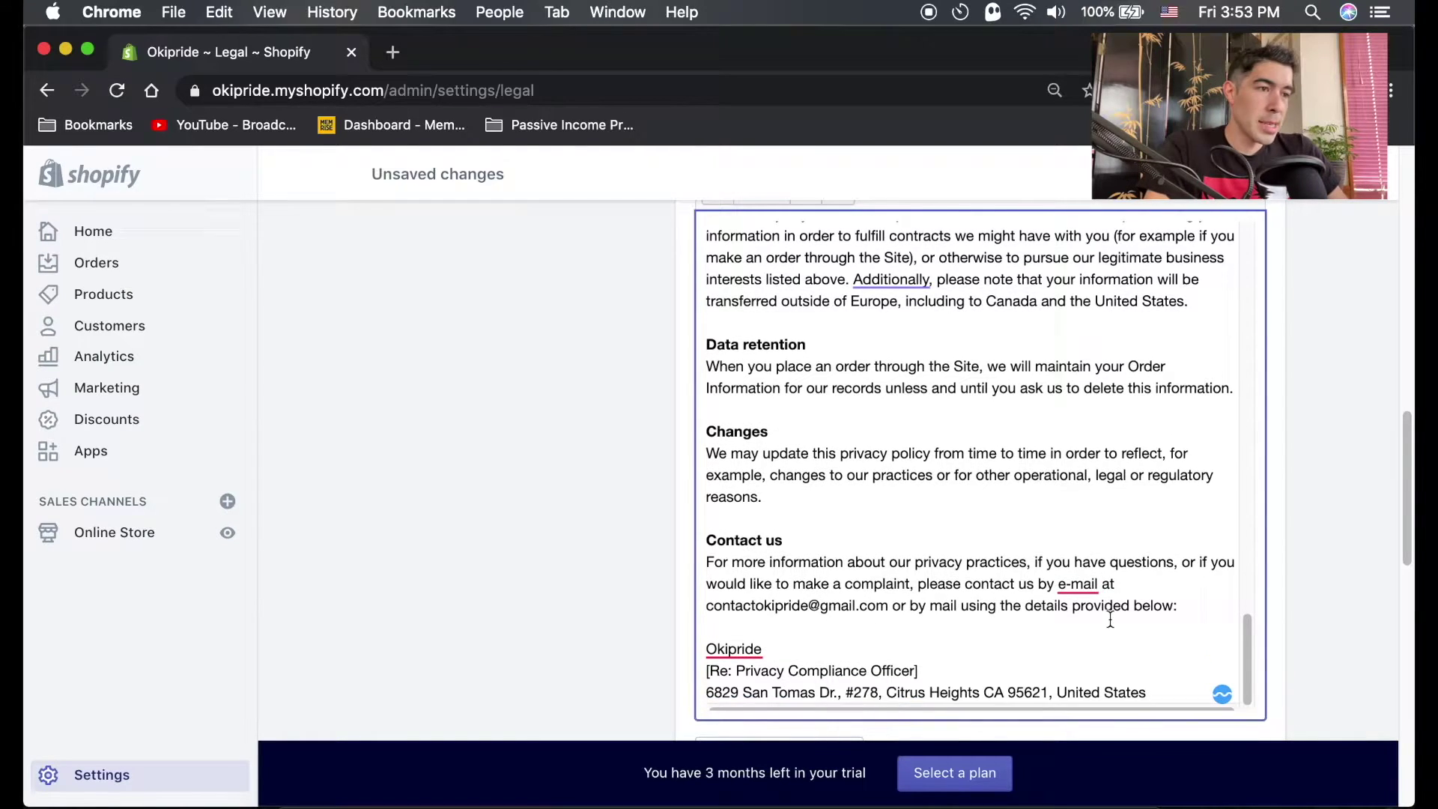
{"action": "left_click_drag", "start_coordinate": [1171, 682], "coordinate": [676, 640]}
{"action": "key", "text": "BackSpace"}
{"action": "key", "text": "BackSpace"}
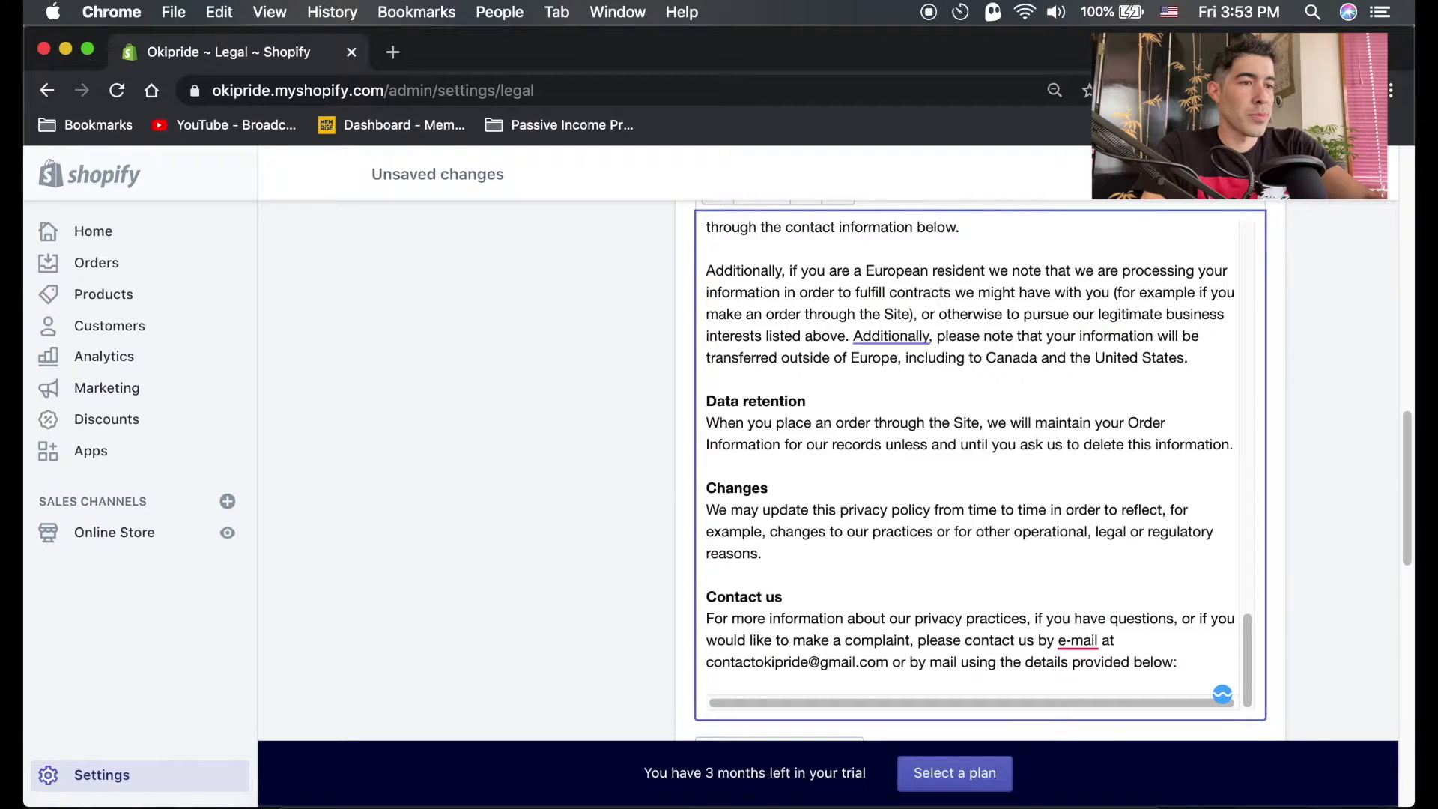
{"action": "key", "text": "BackSpace"}
{"action": "scroll", "coordinate": [1300, 481], "scroll_direction": "down", "scroll_amount": 5}
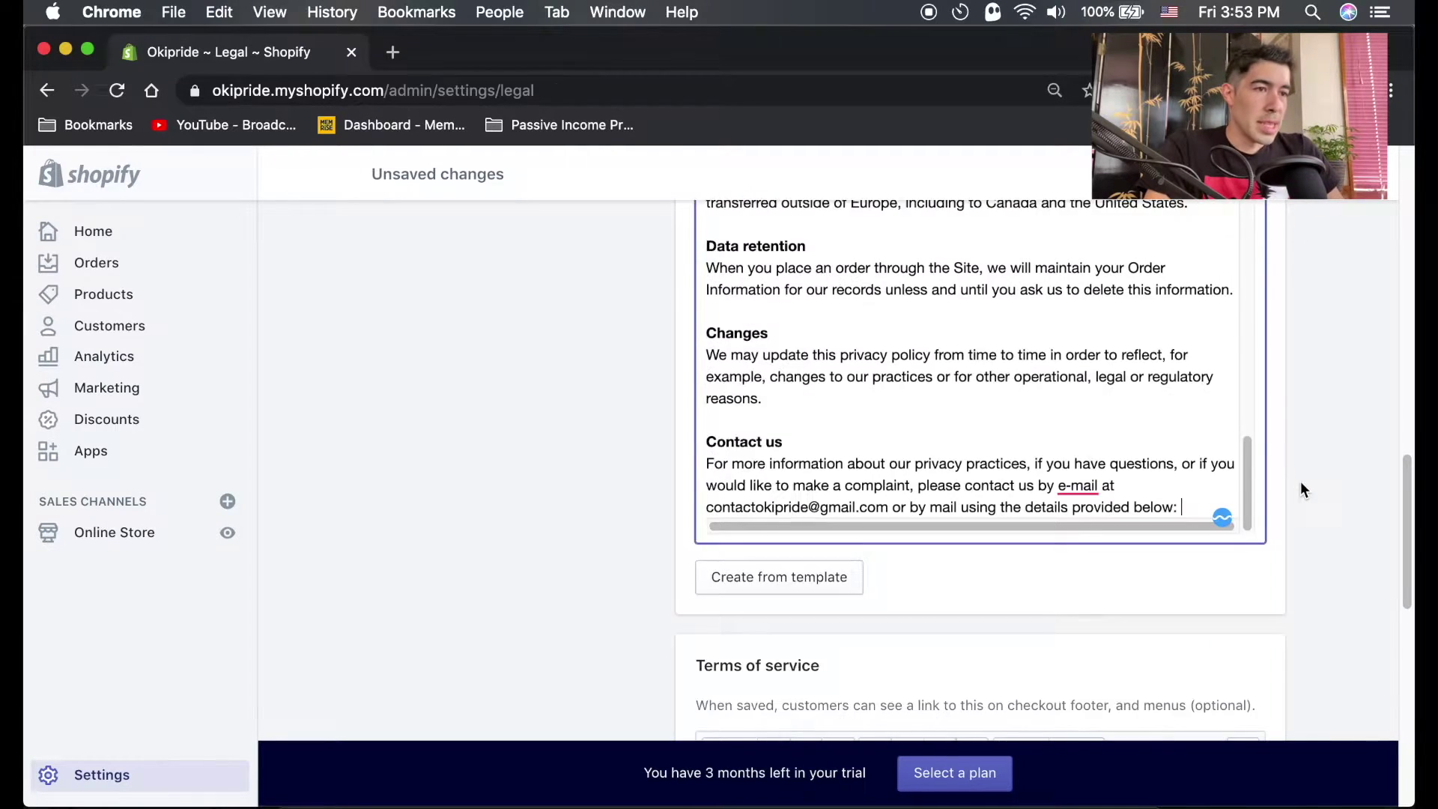
{"action": "scroll", "coordinate": [1303, 498], "scroll_direction": "down", "scroll_amount": 5}
{"action": "scroll", "coordinate": [1303, 497], "scroll_direction": "up", "scroll_amount": 5}
{"action": "scroll", "coordinate": [1300, 498], "scroll_direction": "down", "scroll_amount": 2}
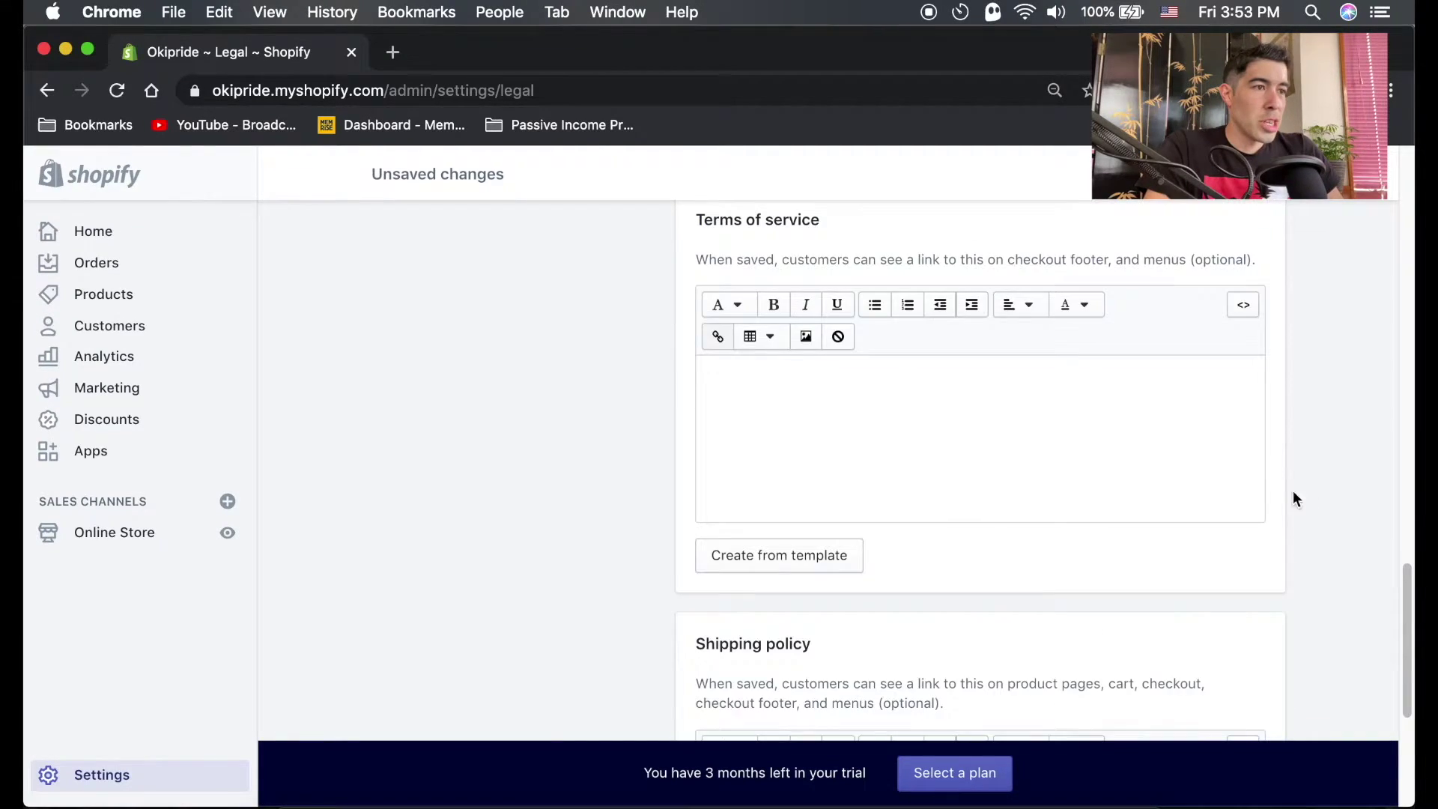
{"action": "left_click", "coordinate": [824, 554]}
{"action": "scroll", "coordinate": [1289, 481], "scroll_direction": "down", "scroll_amount": 1}
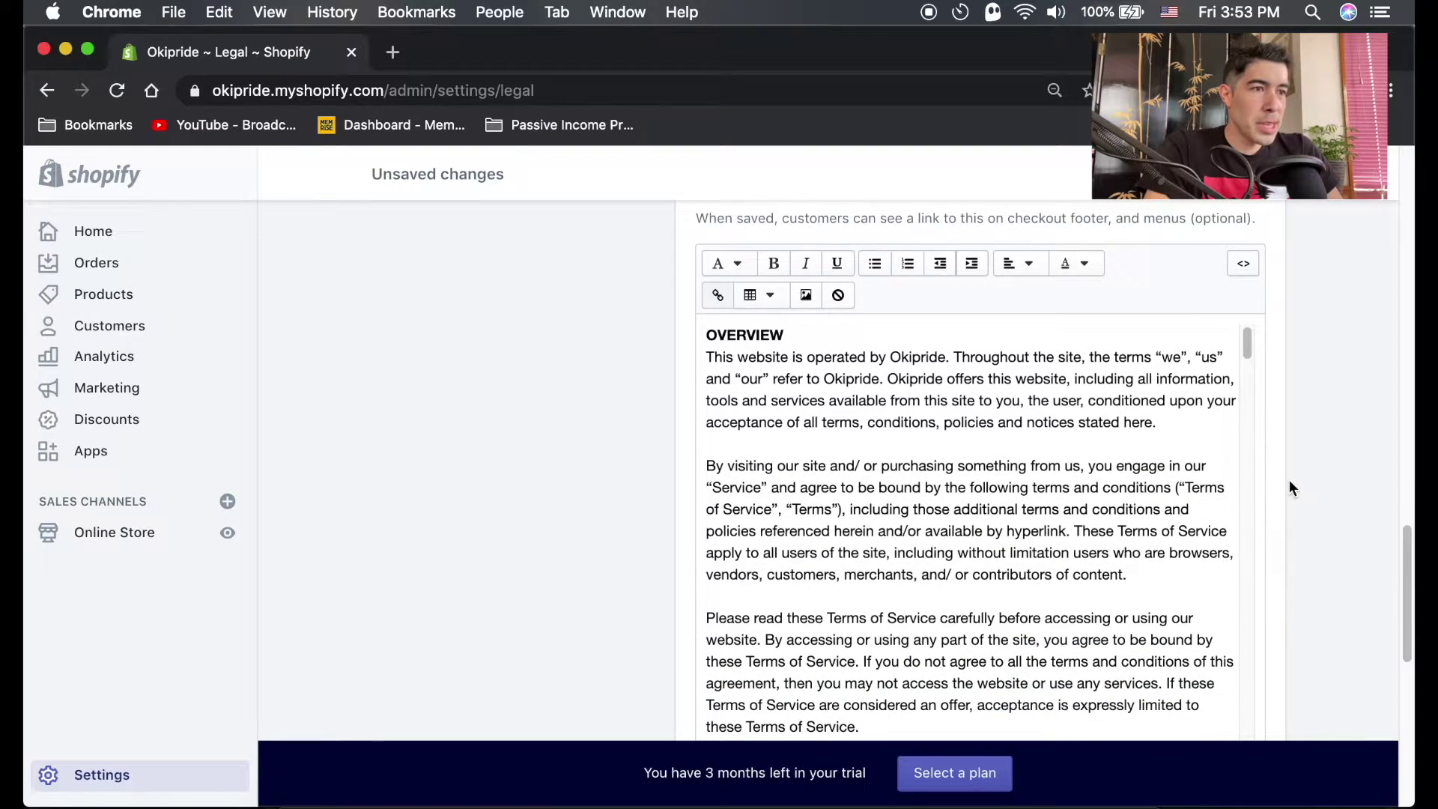
{"action": "scroll", "coordinate": [991, 498], "scroll_direction": "down", "scroll_amount": 4}
{"action": "scroll", "coordinate": [991, 498], "scroll_direction": "down", "scroll_amount": 5}
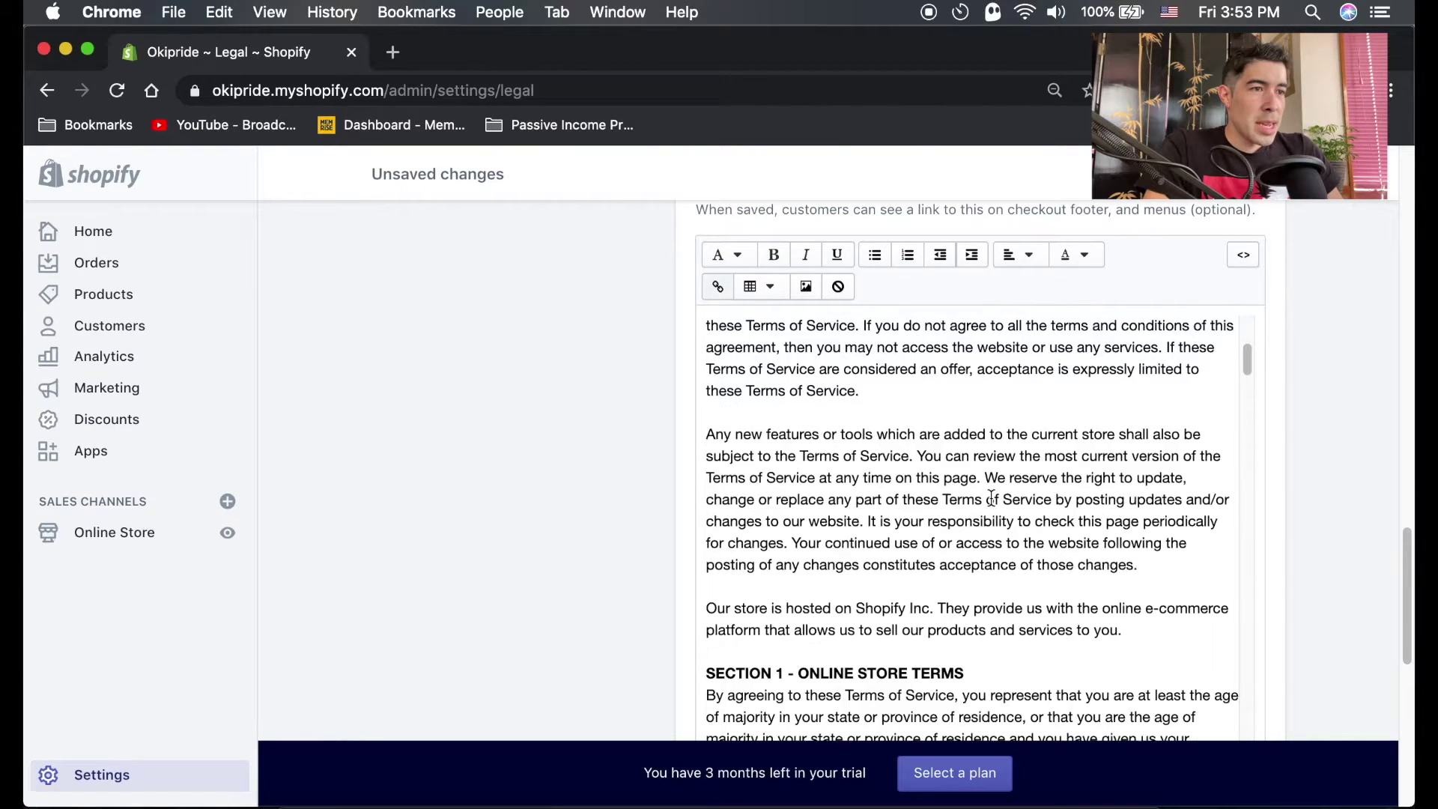
{"action": "scroll", "coordinate": [991, 498], "scroll_direction": "down", "scroll_amount": 9}
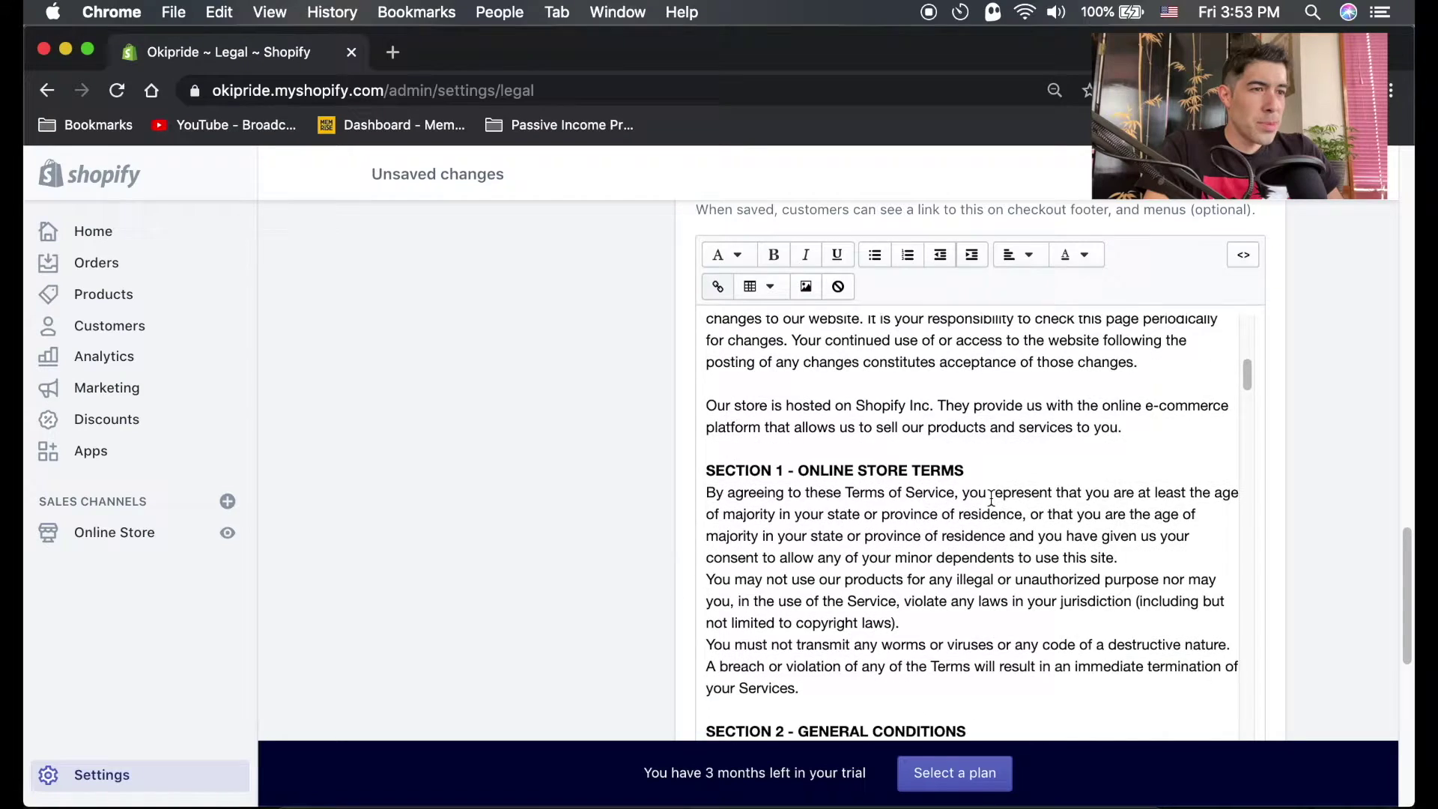
{"action": "scroll", "coordinate": [990, 498], "scroll_direction": "down", "scroll_amount": 11}
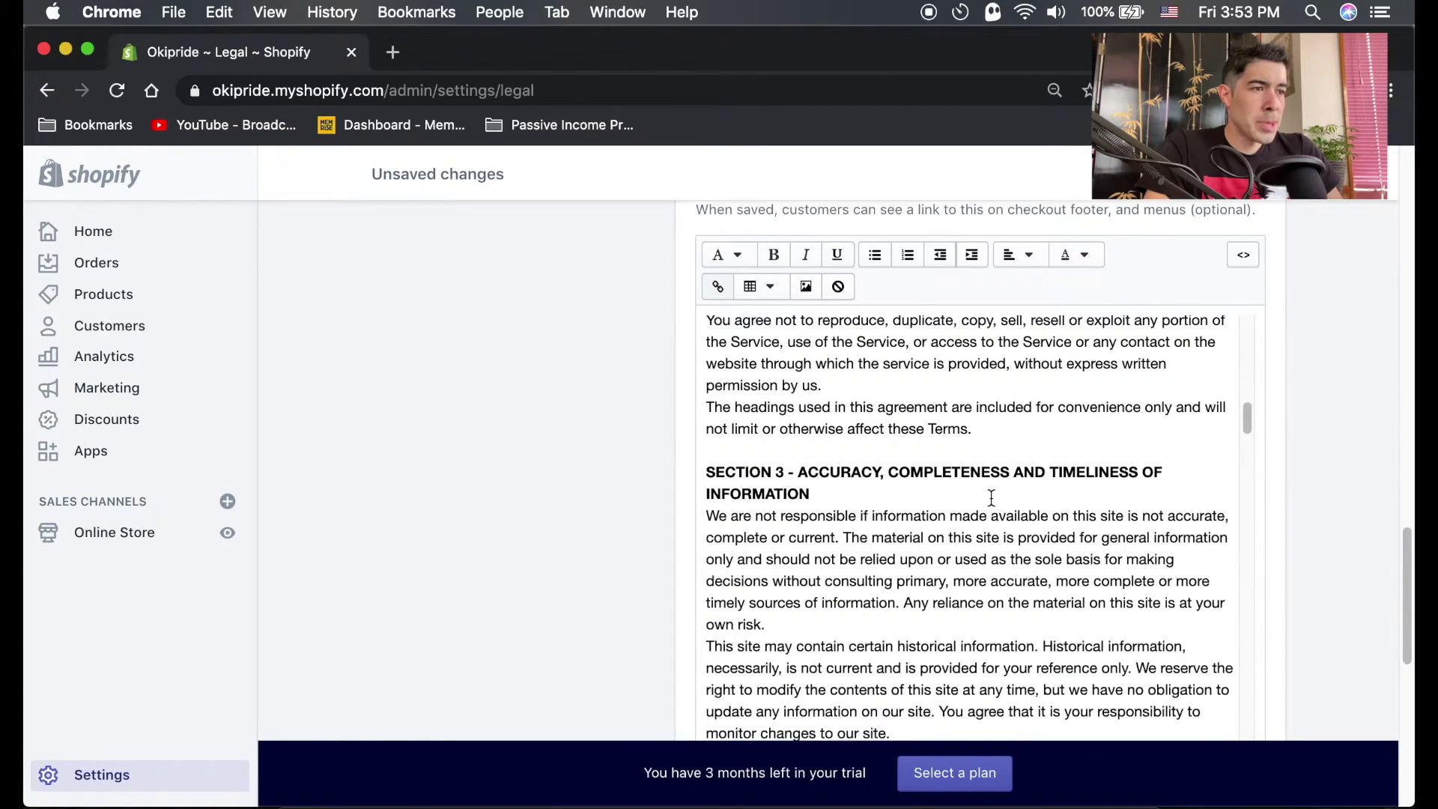
{"action": "scroll", "coordinate": [991, 498], "scroll_direction": "down", "scroll_amount": 9}
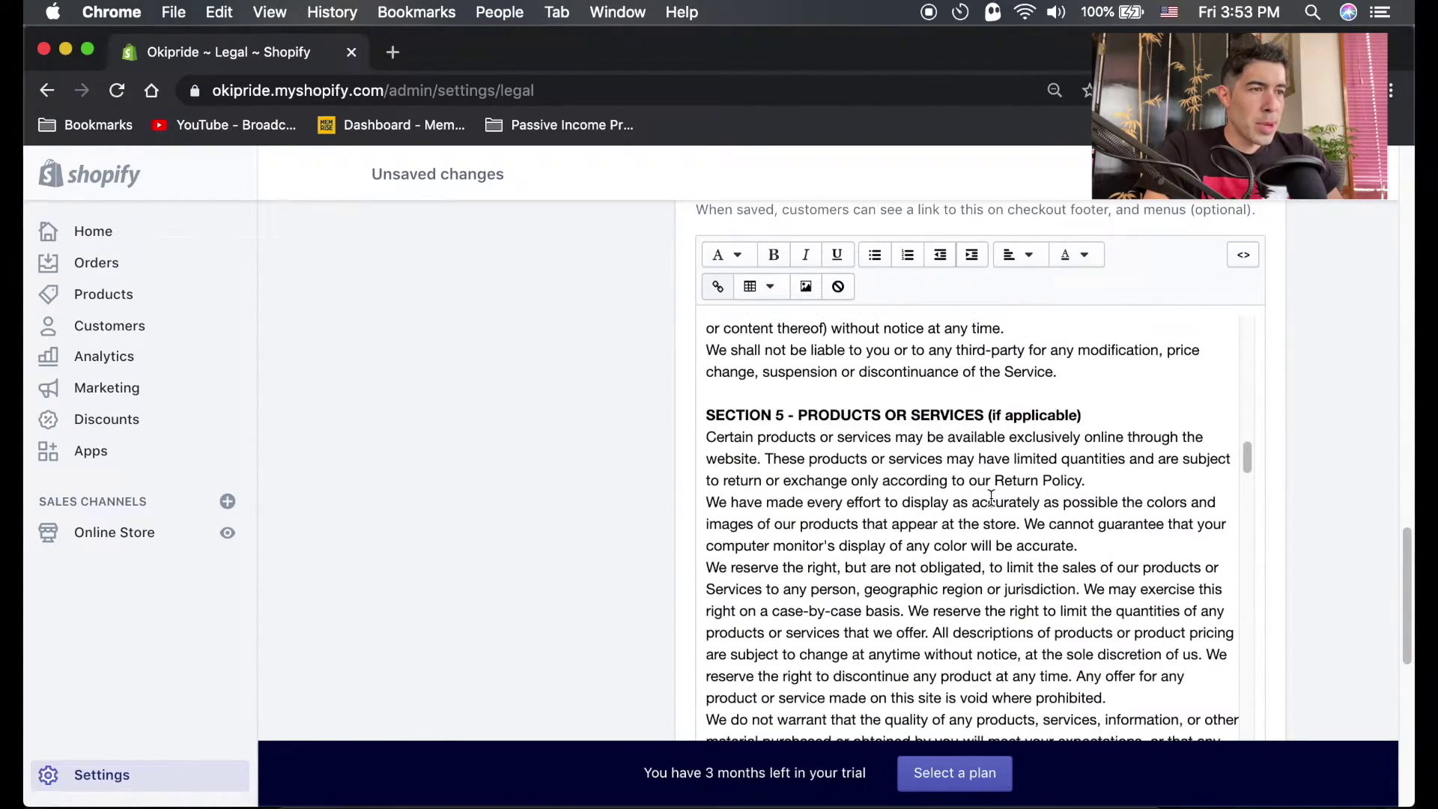
{"action": "scroll", "coordinate": [990, 498], "scroll_direction": "down", "scroll_amount": 1}
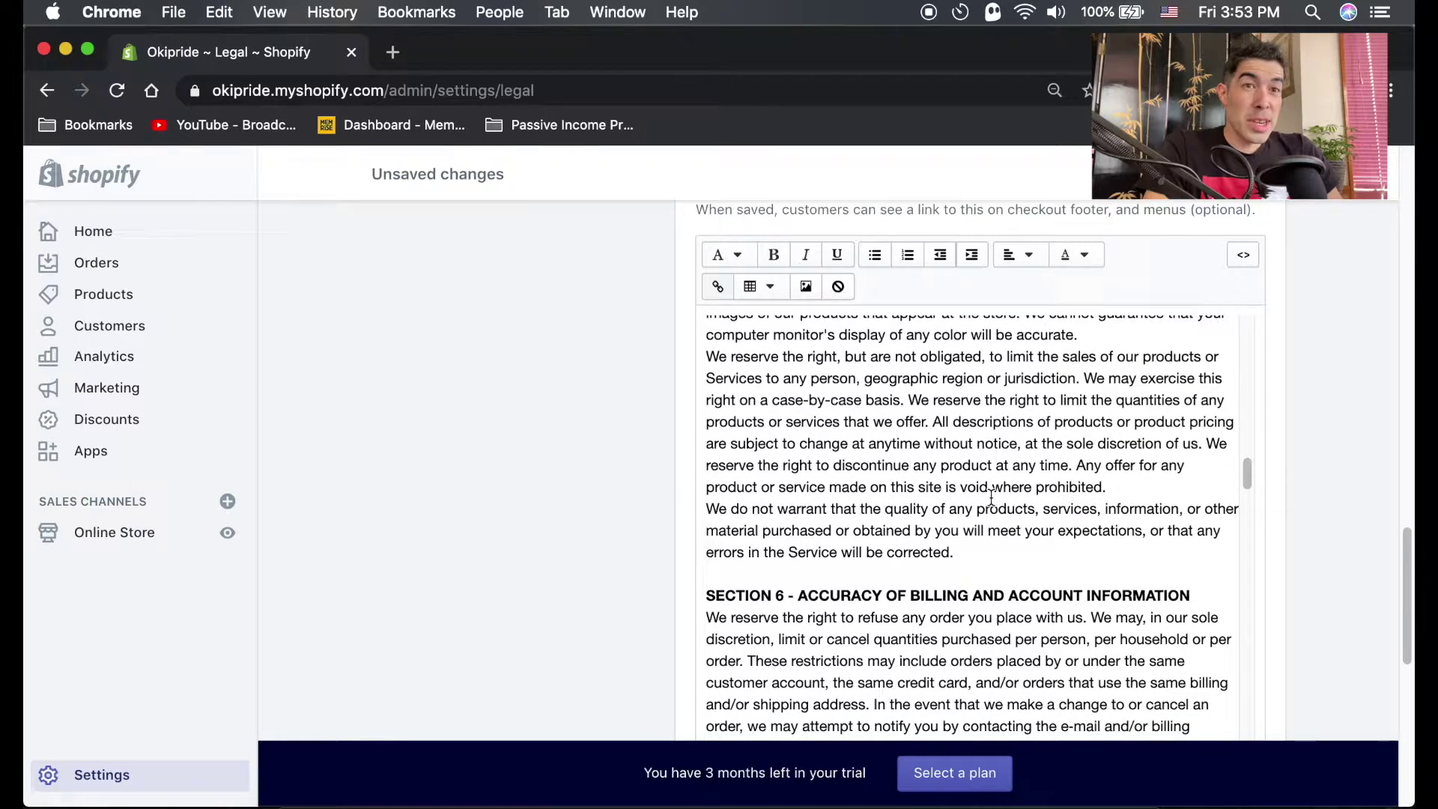
{"action": "scroll", "coordinate": [990, 498], "scroll_direction": "down", "scroll_amount": 9}
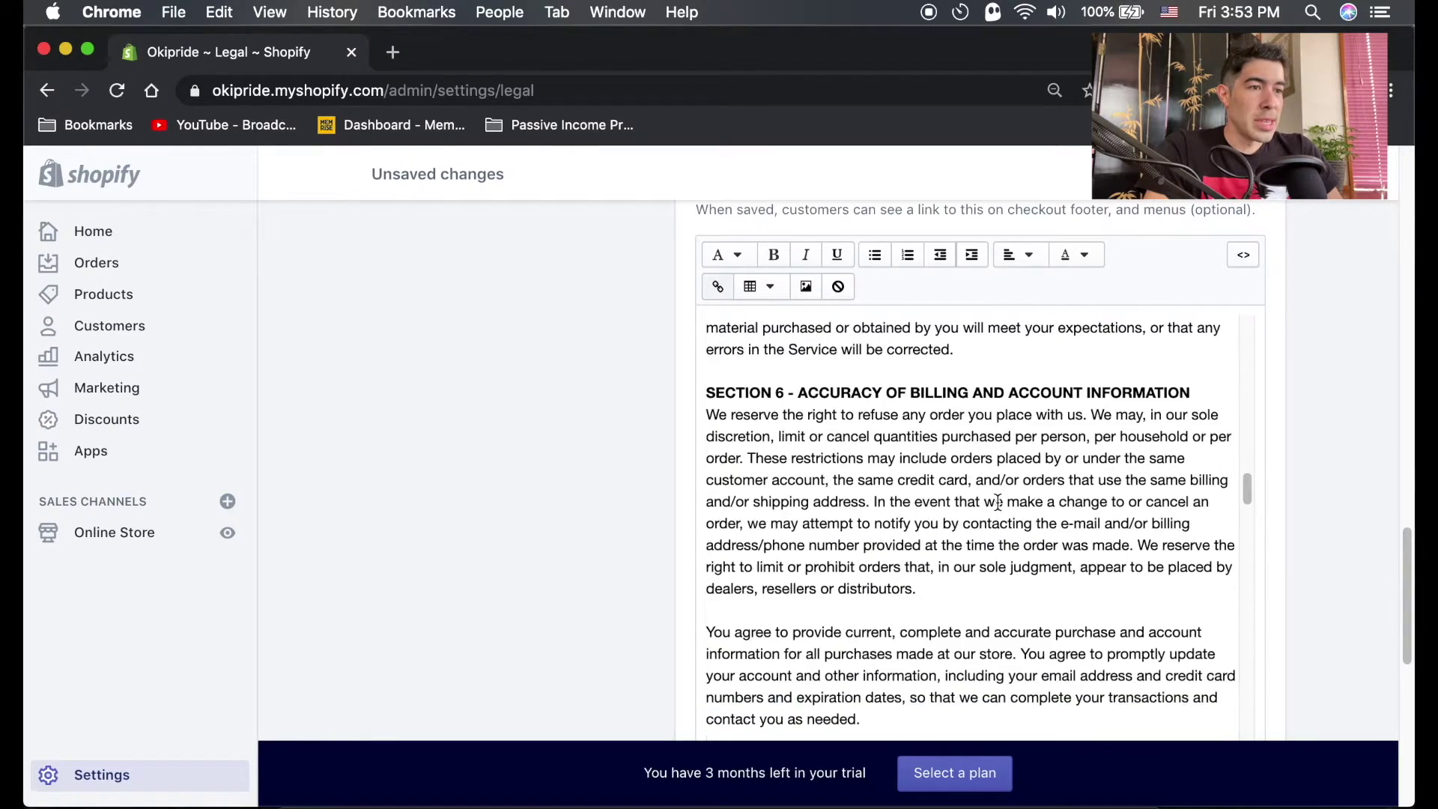
{"action": "scroll", "coordinate": [997, 501], "scroll_direction": "down", "scroll_amount": 10}
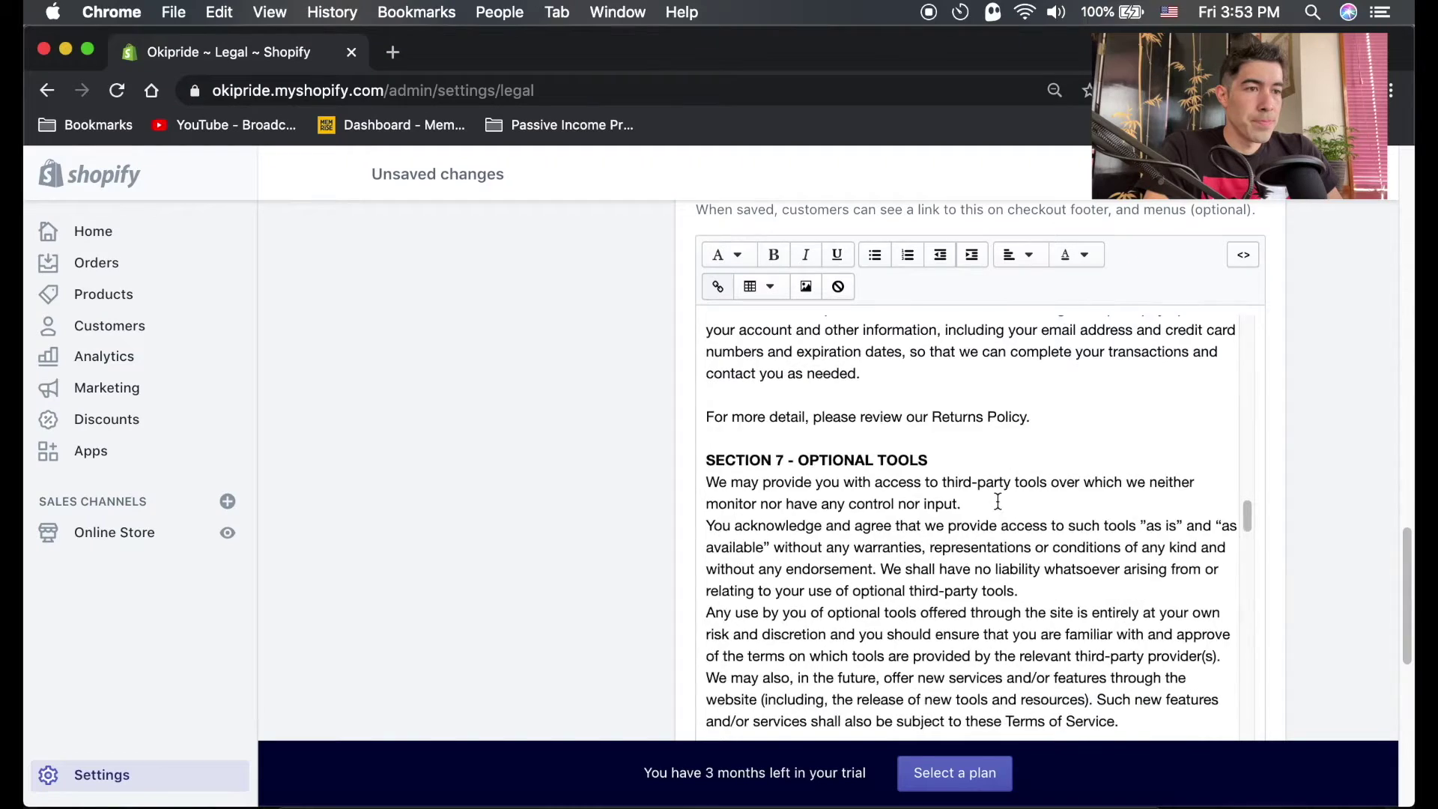
{"action": "scroll", "coordinate": [997, 501], "scroll_direction": "down", "scroll_amount": 15}
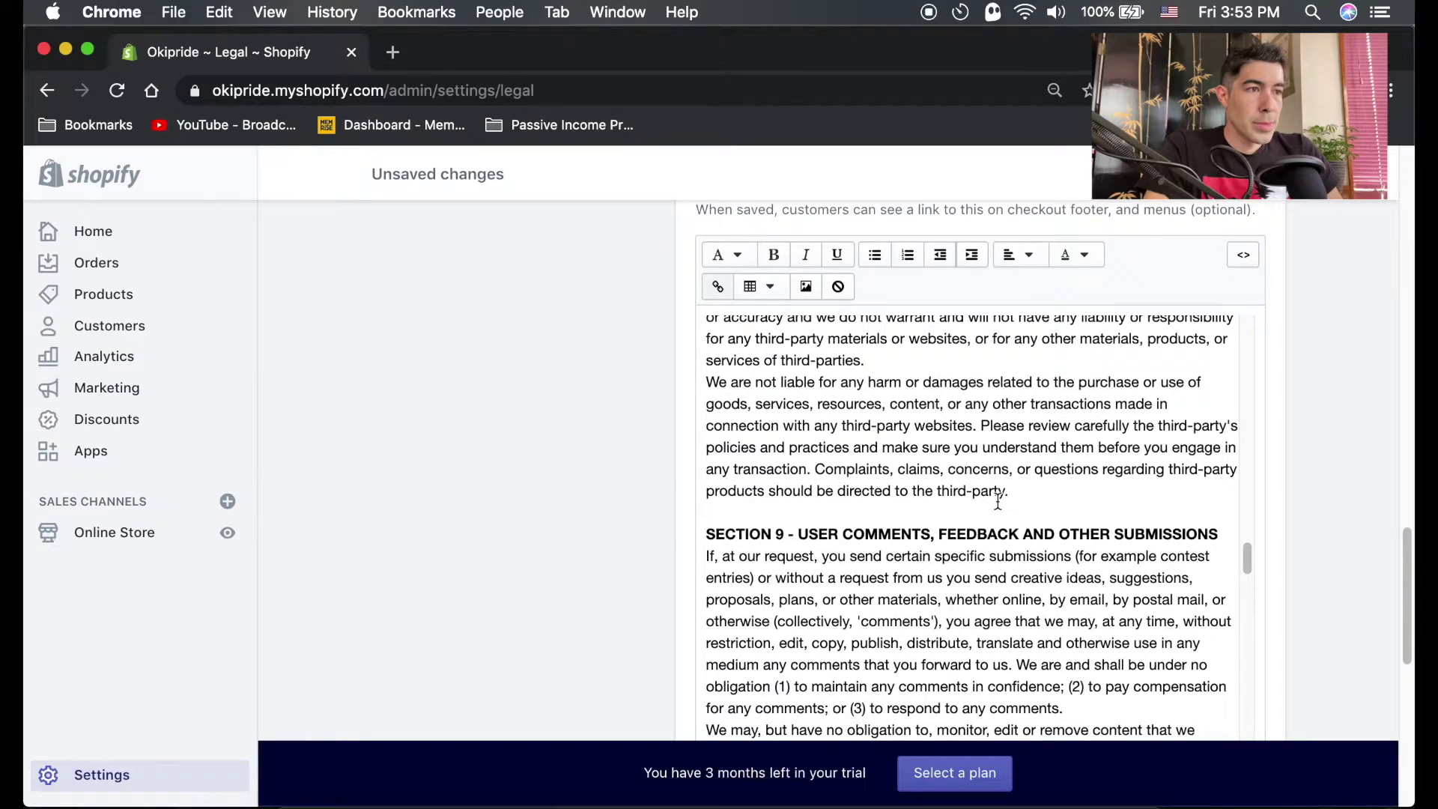
{"action": "scroll", "coordinate": [997, 501], "scroll_direction": "down", "scroll_amount": 7}
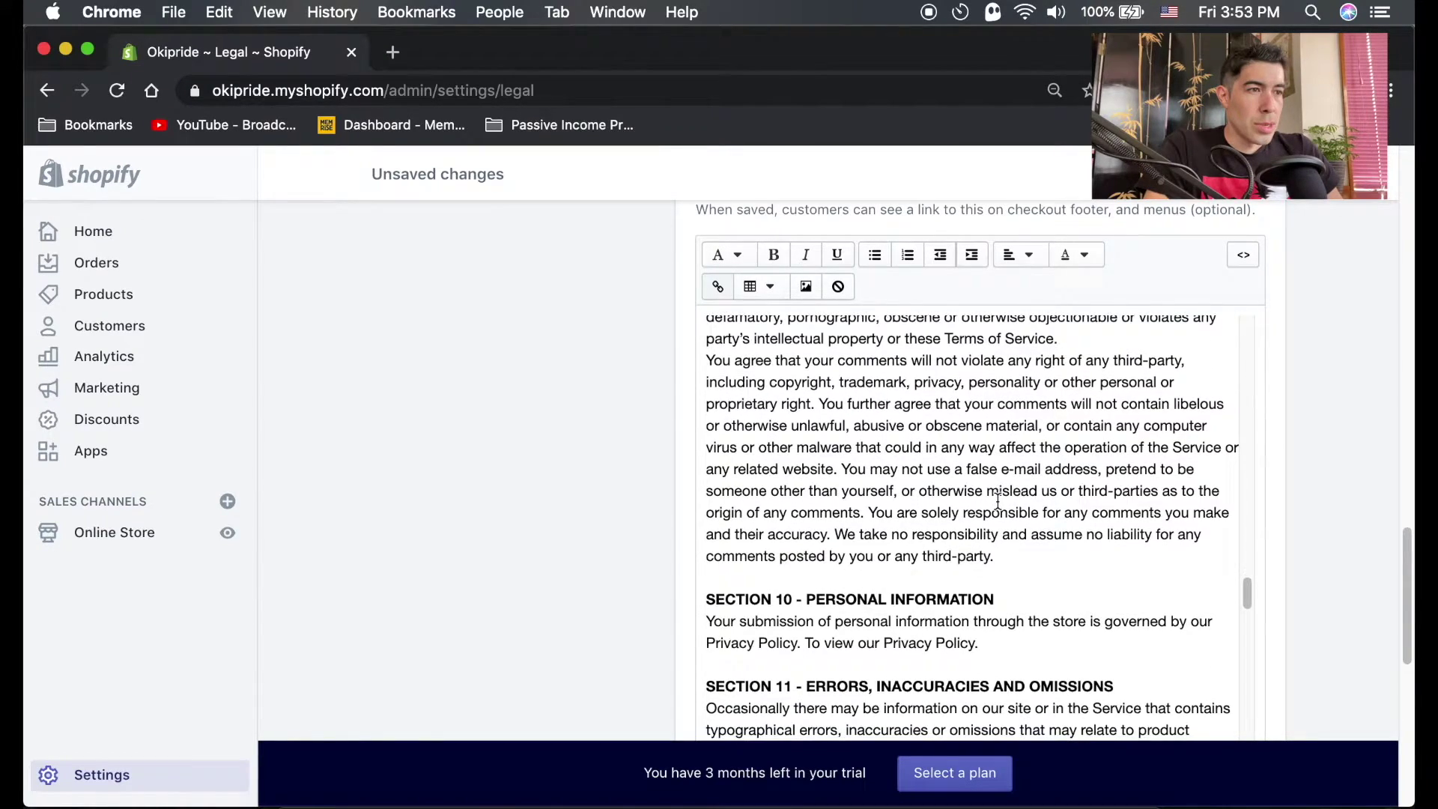
{"action": "scroll", "coordinate": [998, 501], "scroll_direction": "down", "scroll_amount": 16}
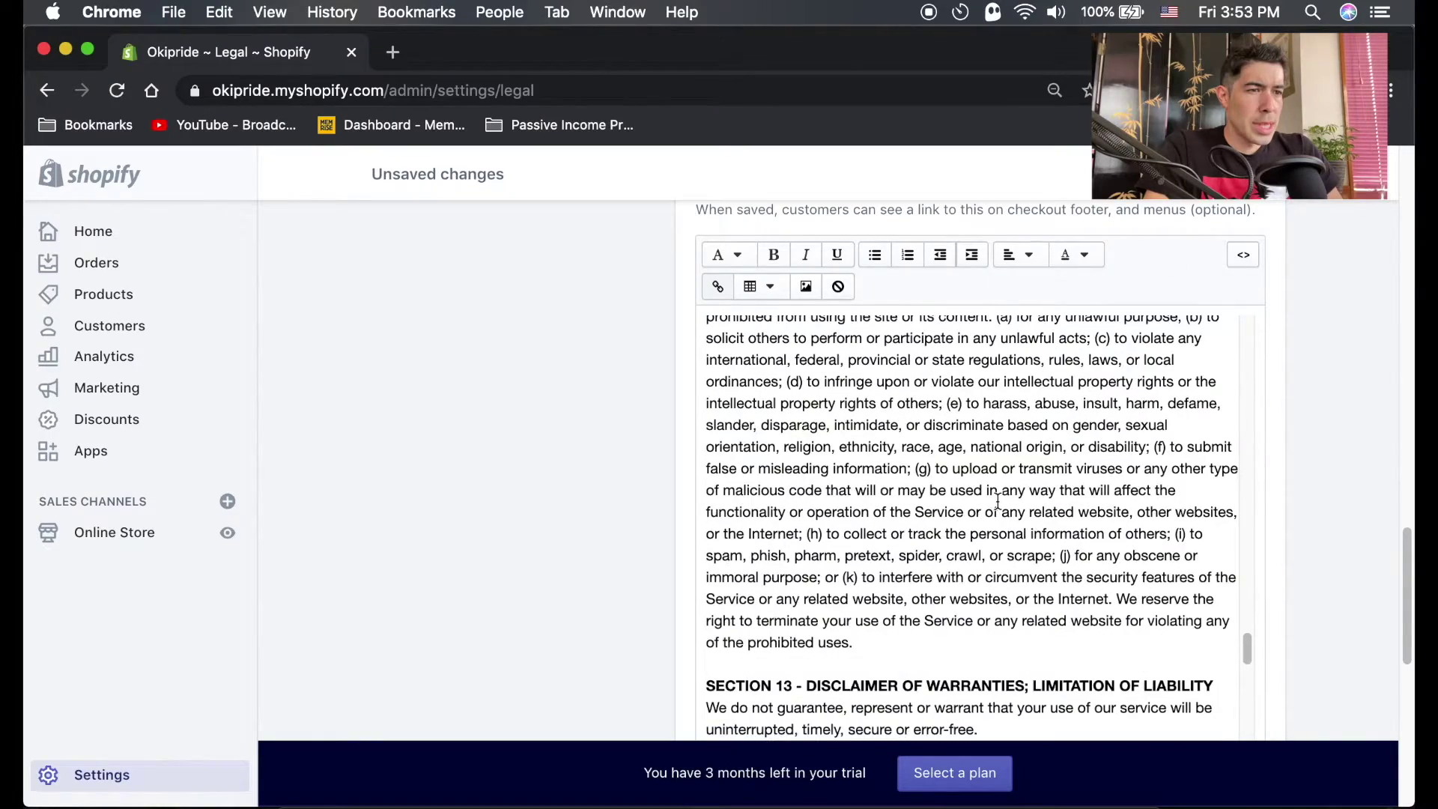
{"action": "scroll", "coordinate": [998, 501], "scroll_direction": "down", "scroll_amount": 20}
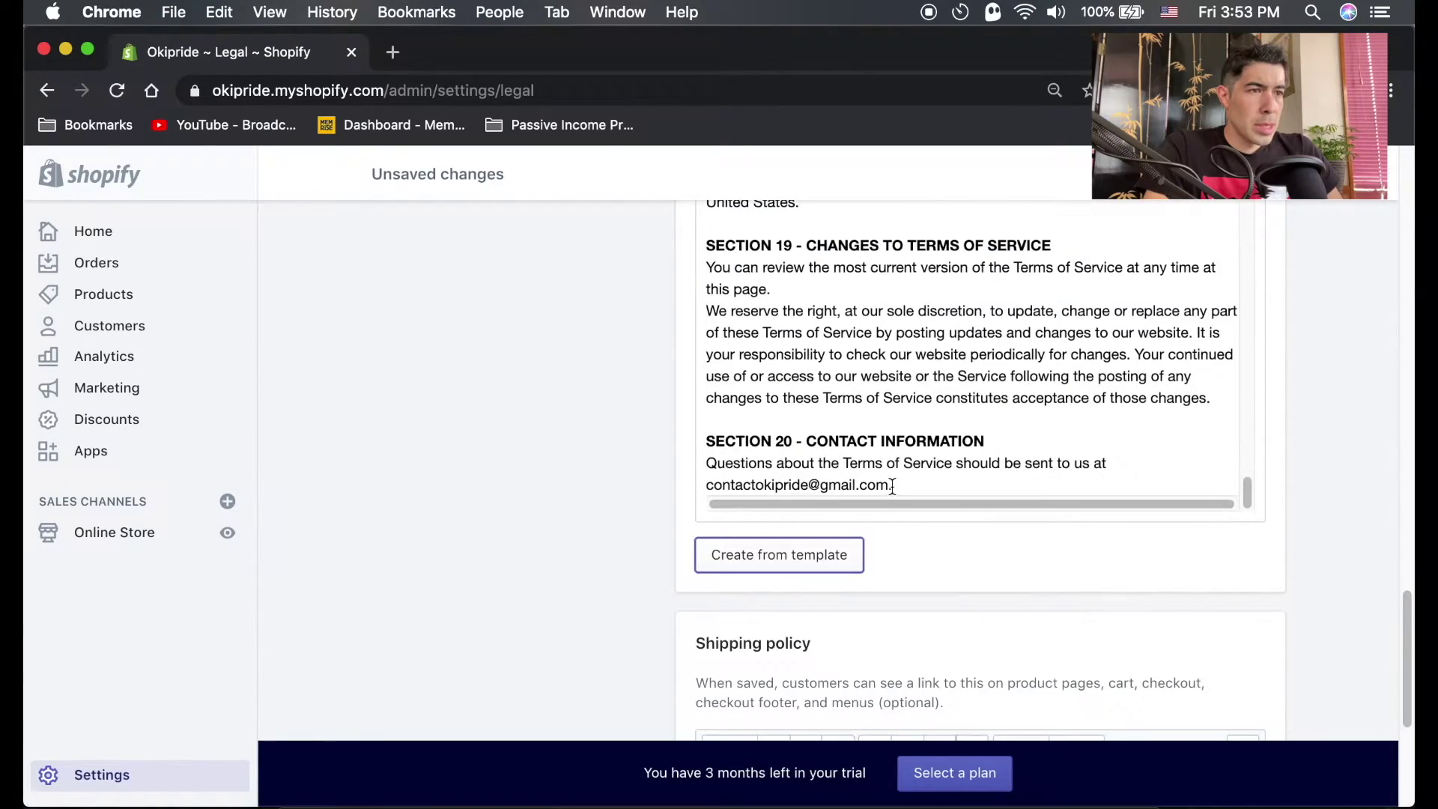
{"action": "scroll", "coordinate": [1310, 456], "scroll_direction": "up", "scroll_amount": 3}
{"action": "scroll", "coordinate": [1087, 480], "scroll_direction": "up", "scroll_amount": 20}
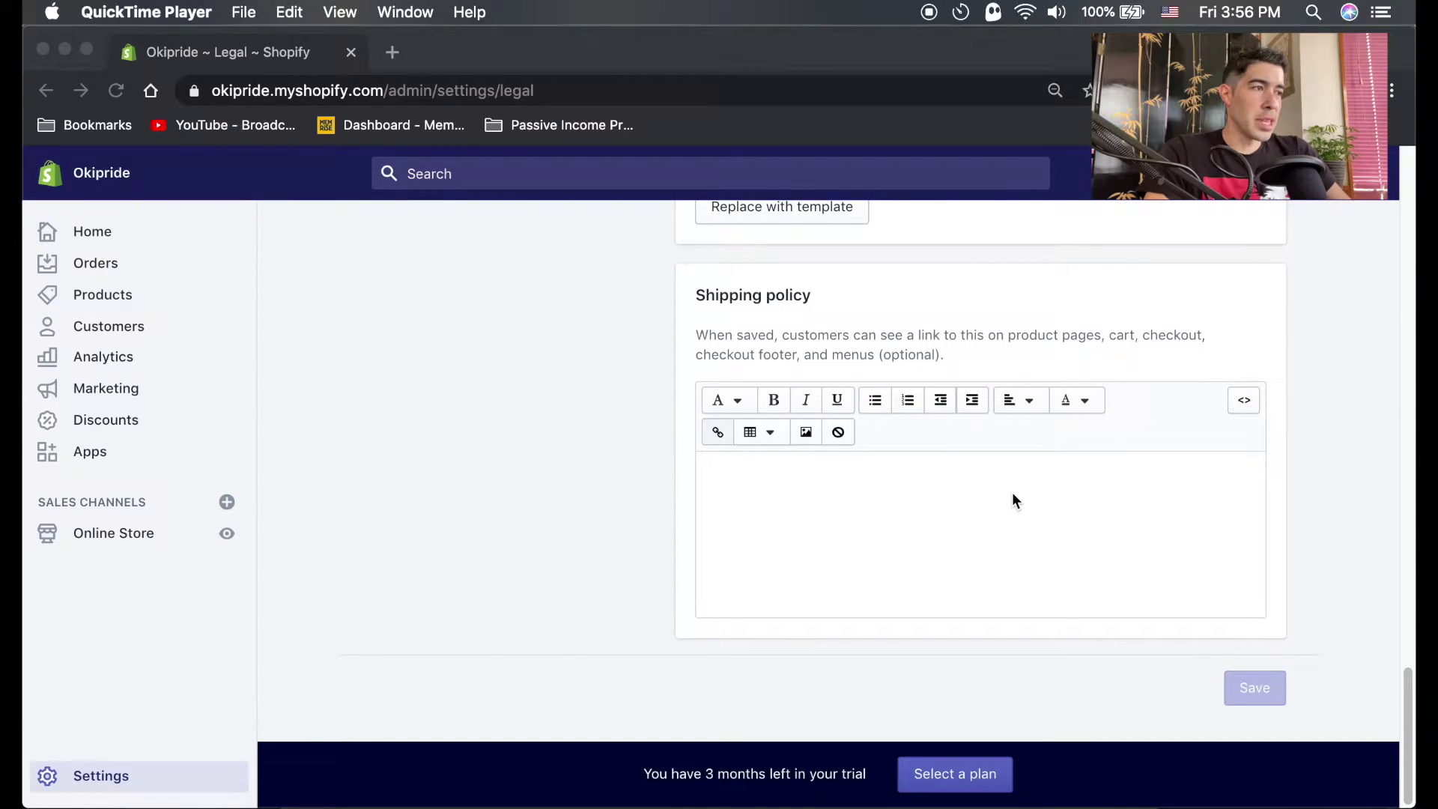
Return to the saved Refund policy, showing its 30-day Returns window and non-returnable items.
{"action": "scroll", "coordinate": [1013, 501], "scroll_direction": "up", "scroll_amount": 20}
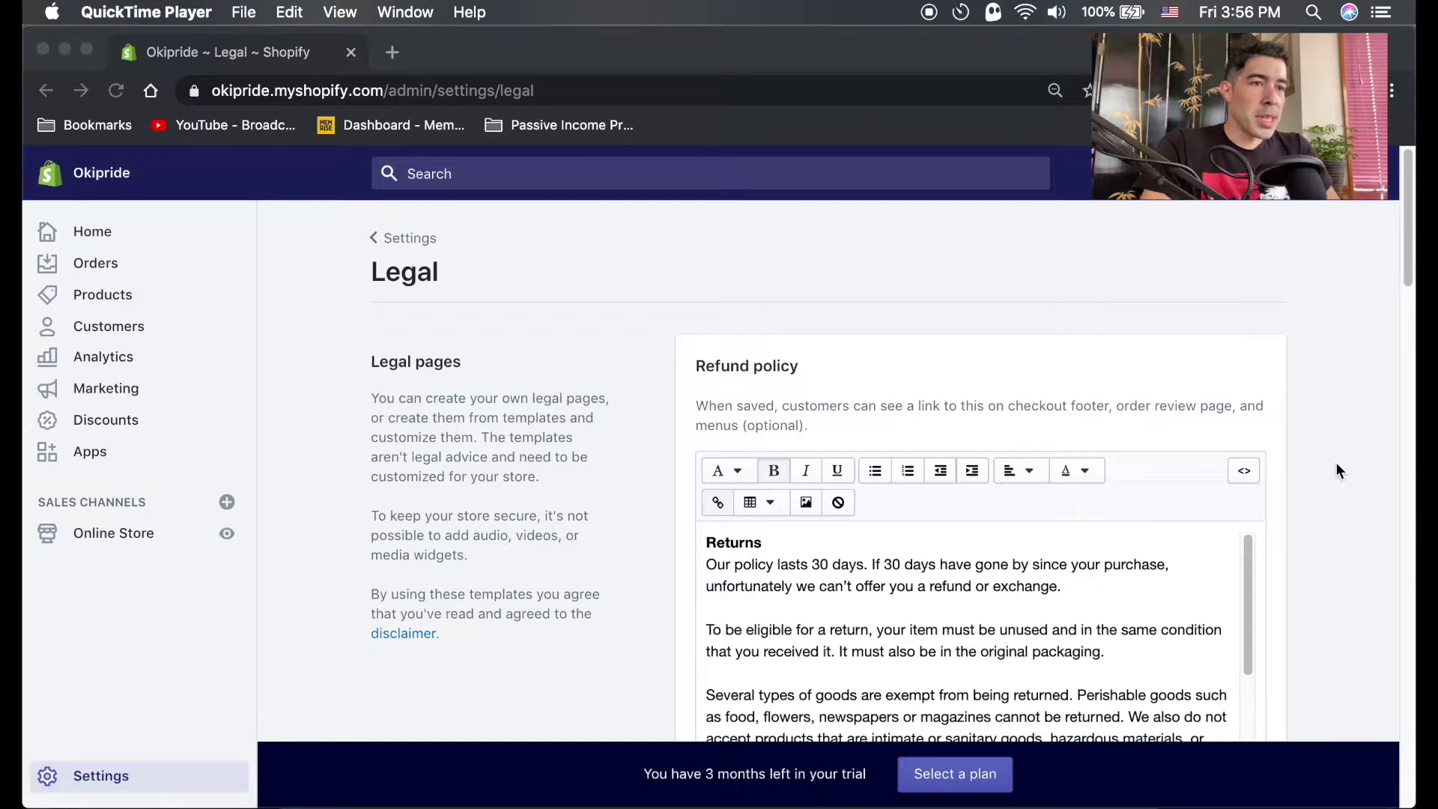
{"action": "scroll", "coordinate": [1335, 463], "scroll_direction": "down", "scroll_amount": 2}
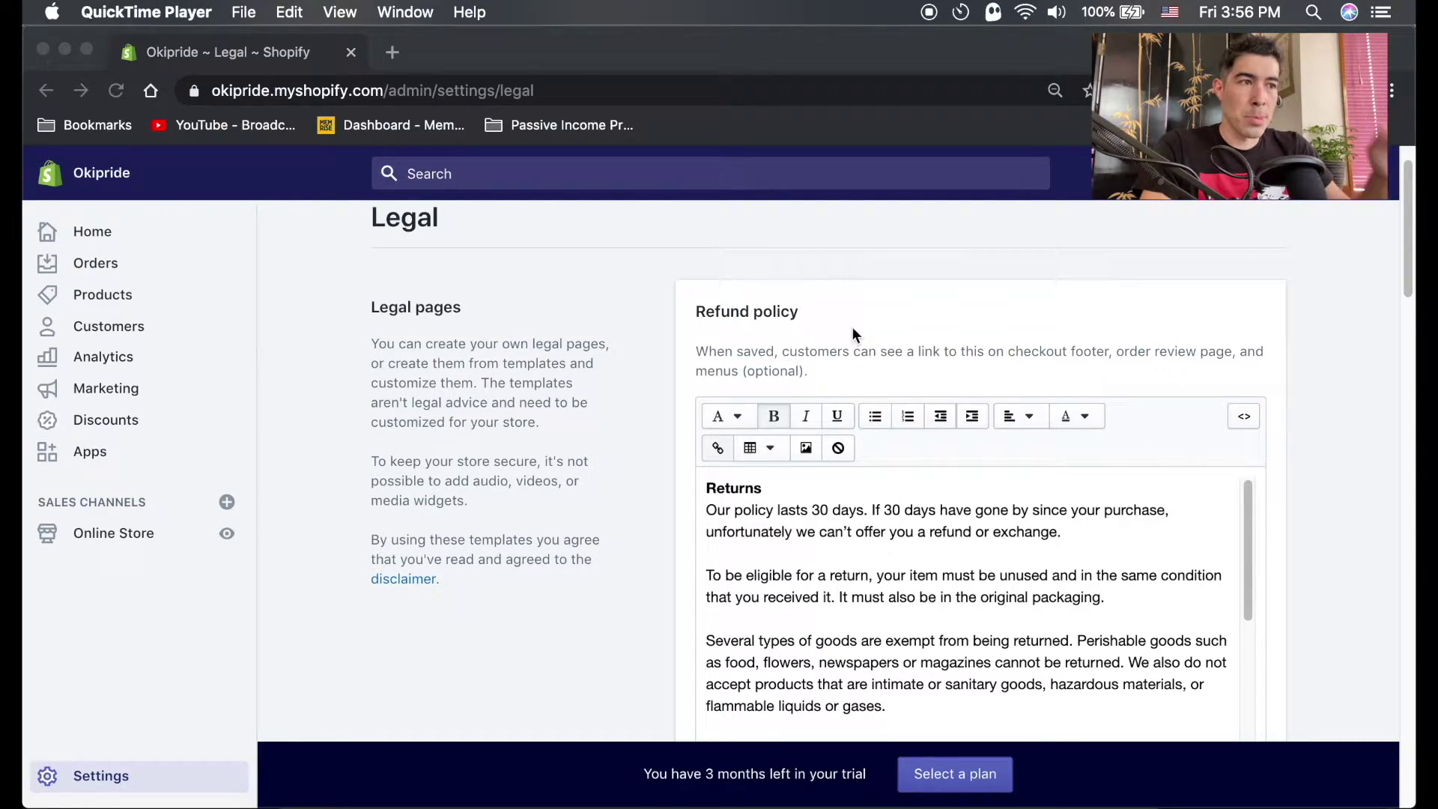
{"action": "scroll", "coordinate": [1318, 420], "scroll_direction": "down", "scroll_amount": 2}
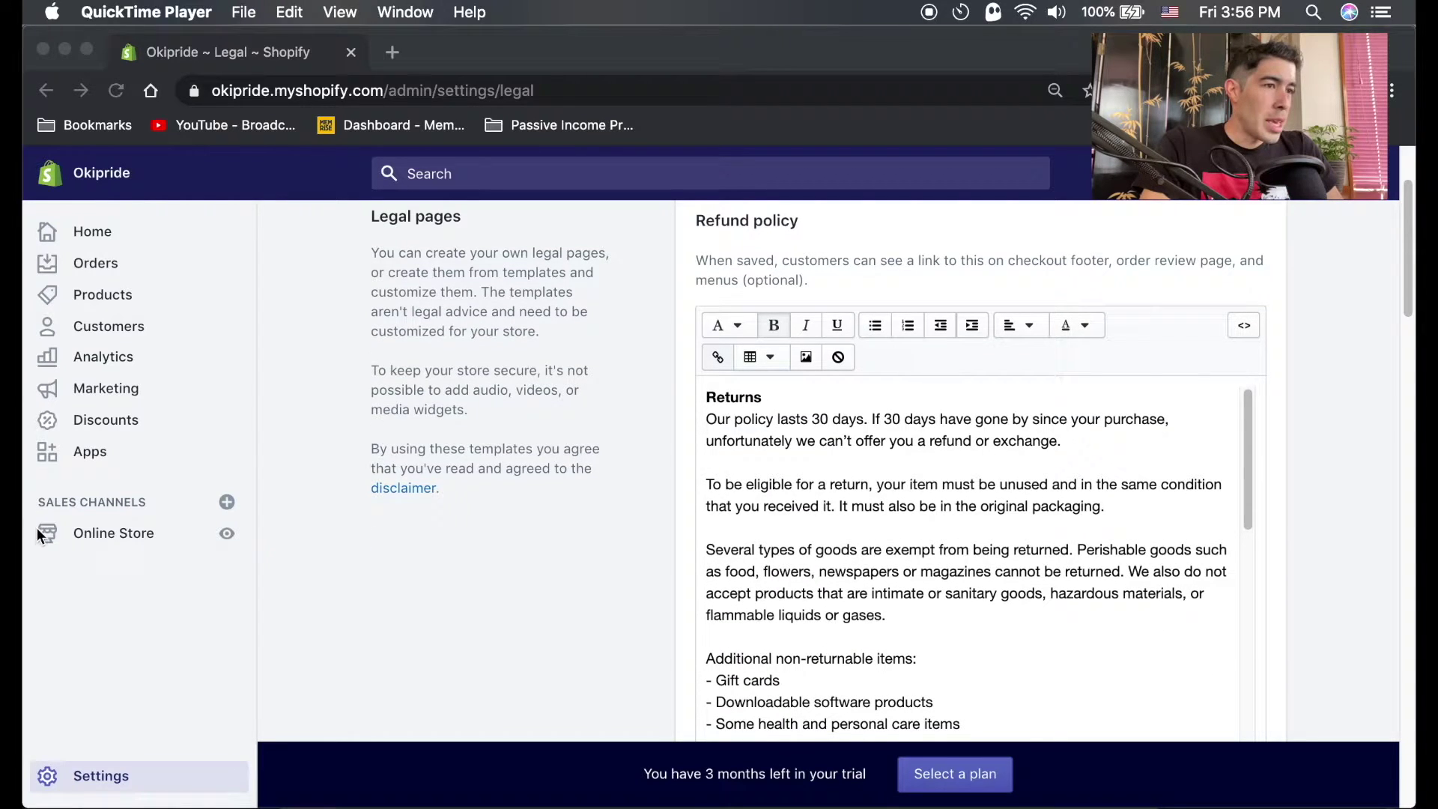
Duplicate the Legal settings browser tab and switch back to the original.
{"action": "left_click", "coordinate": [608, 405]}
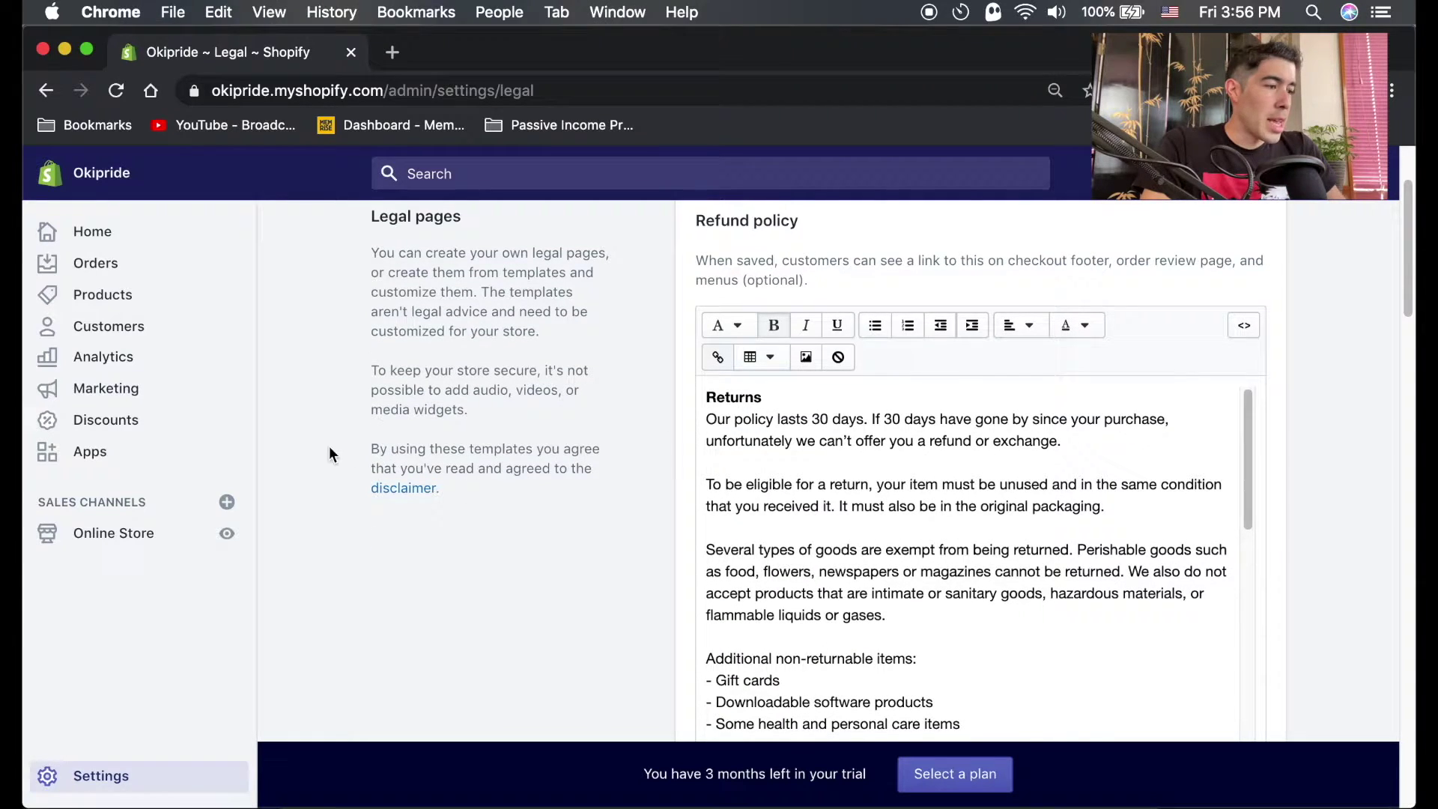
{"action": "right_click", "coordinate": [247, 54]}
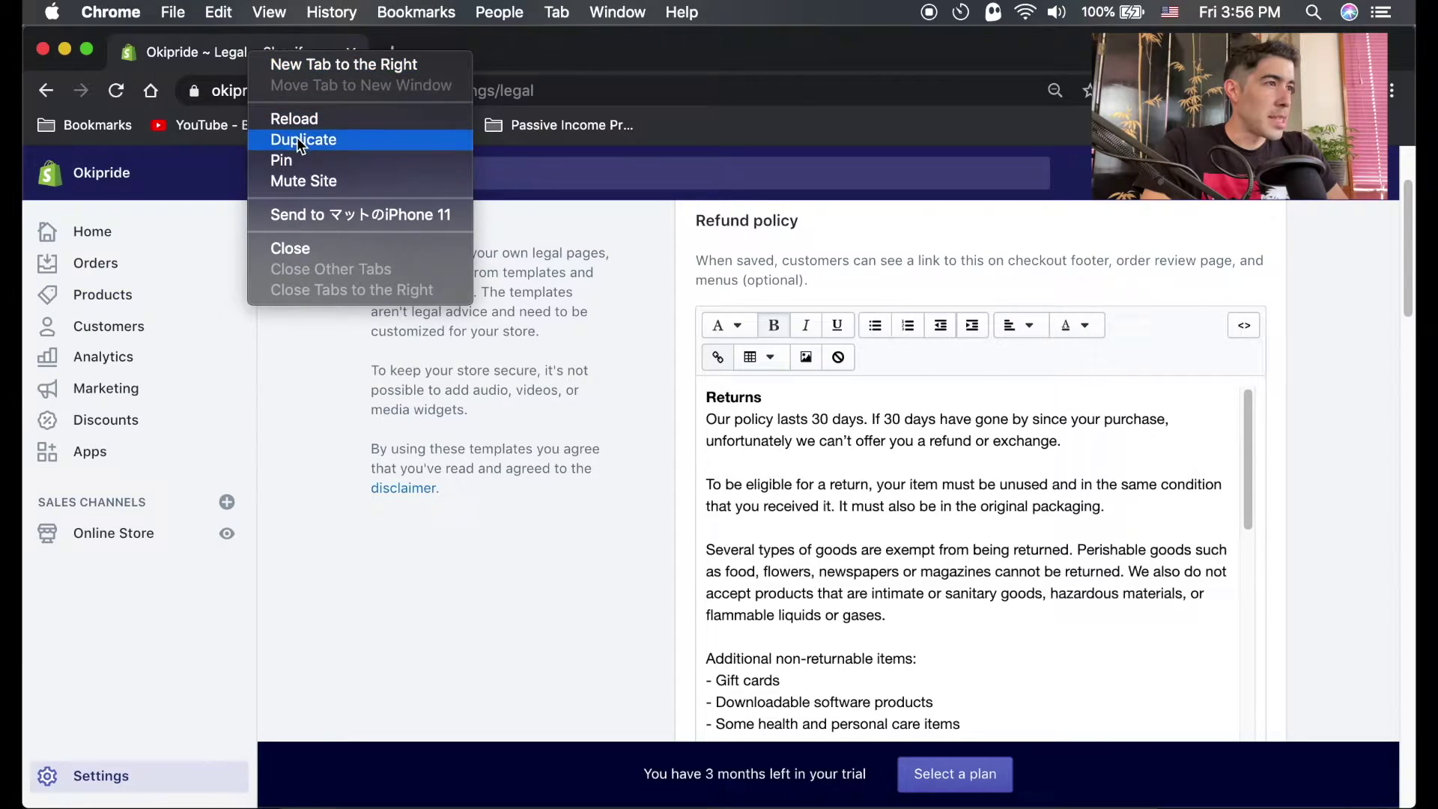
{"action": "left_click", "coordinate": [352, 136]}
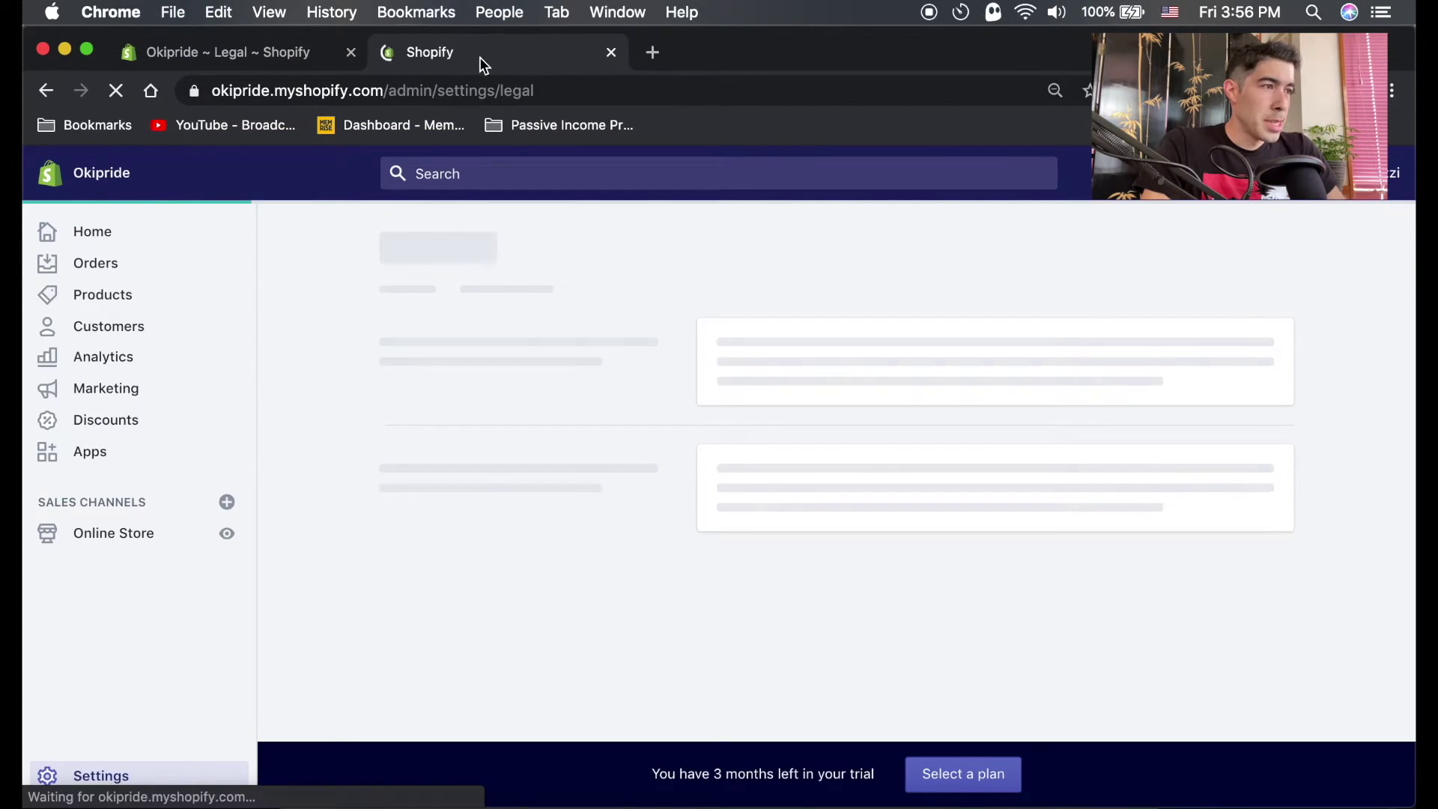
{"action": "left_click", "coordinate": [292, 56]}
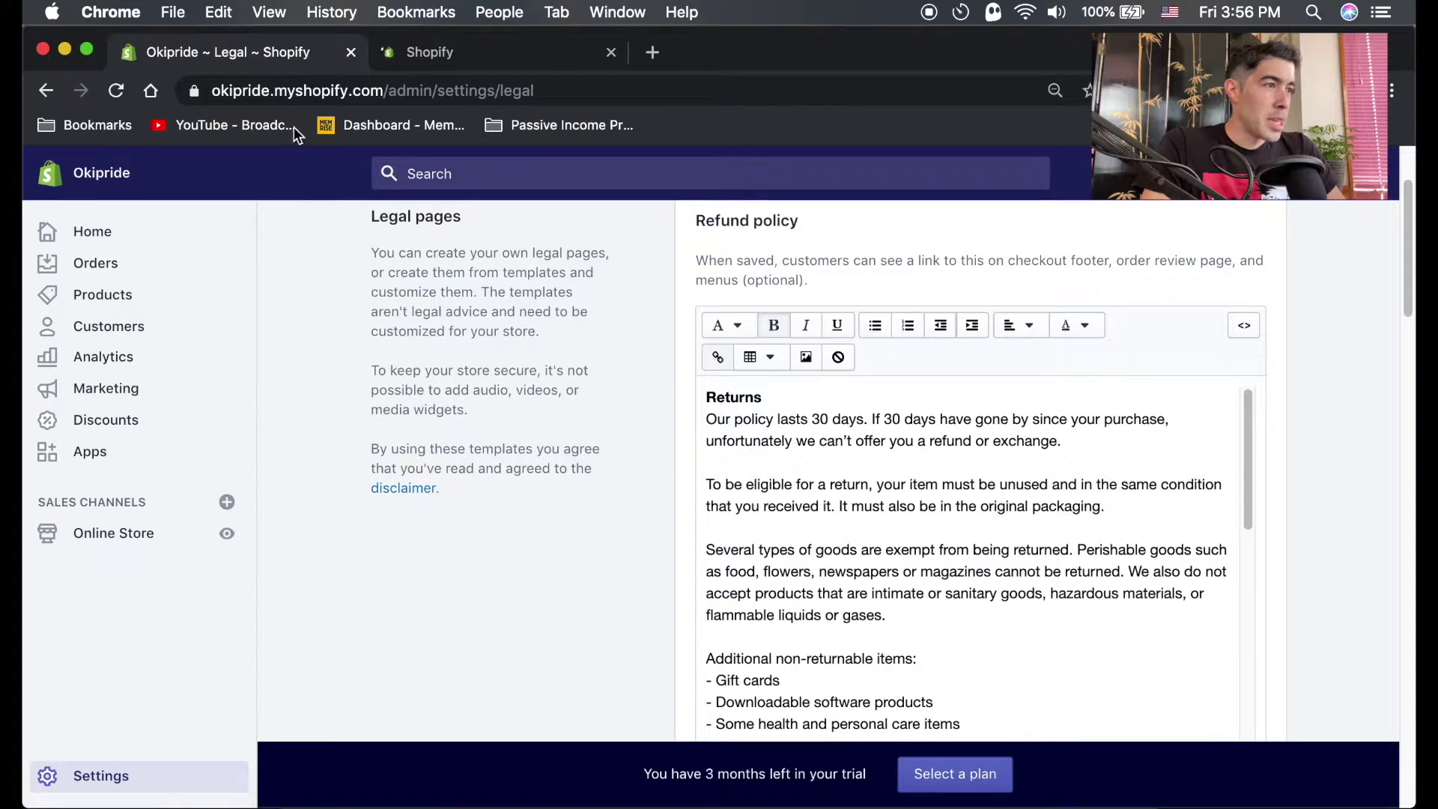
Go to Online Store > Pages.
{"action": "left_click", "coordinate": [139, 544]}
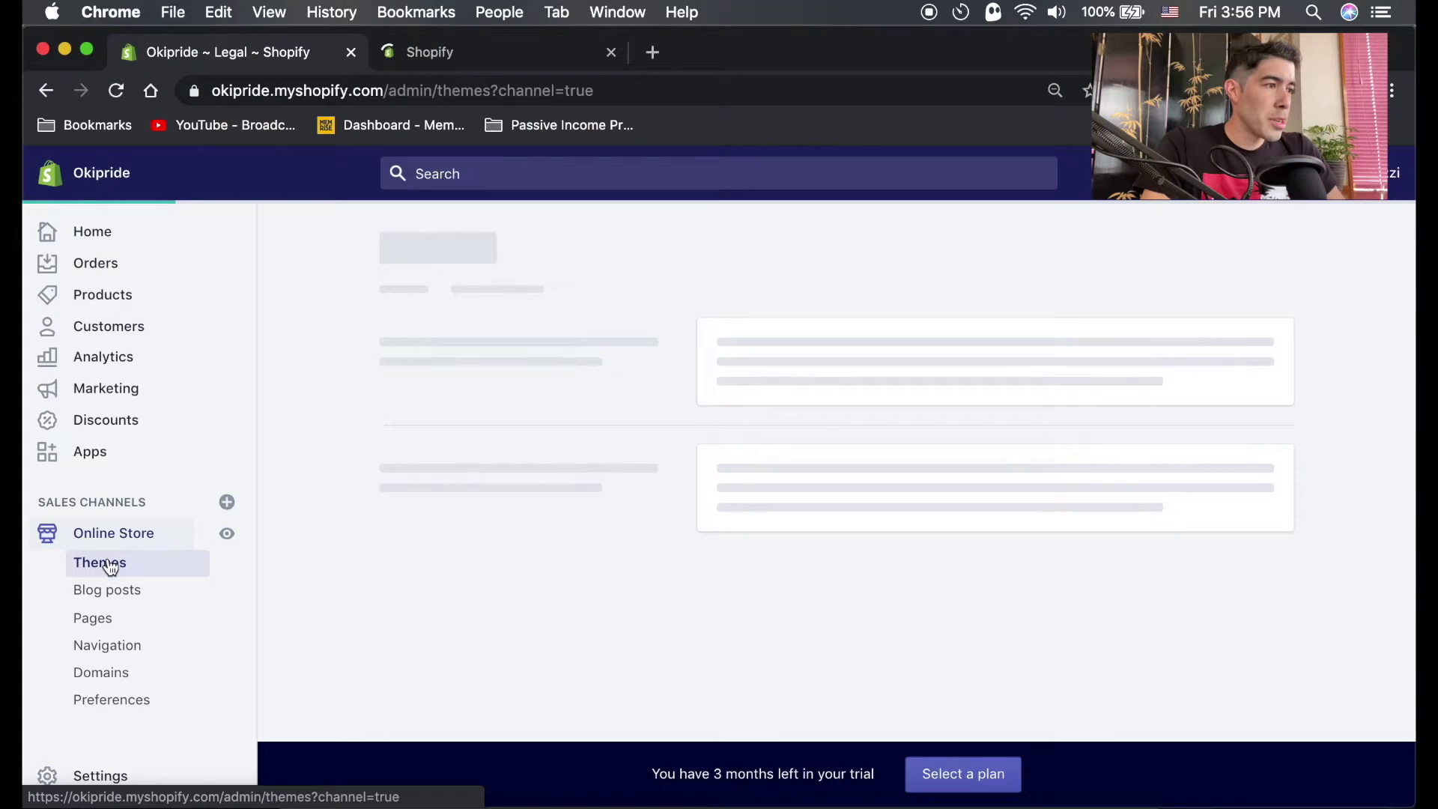
{"action": "left_click", "coordinate": [98, 633]}
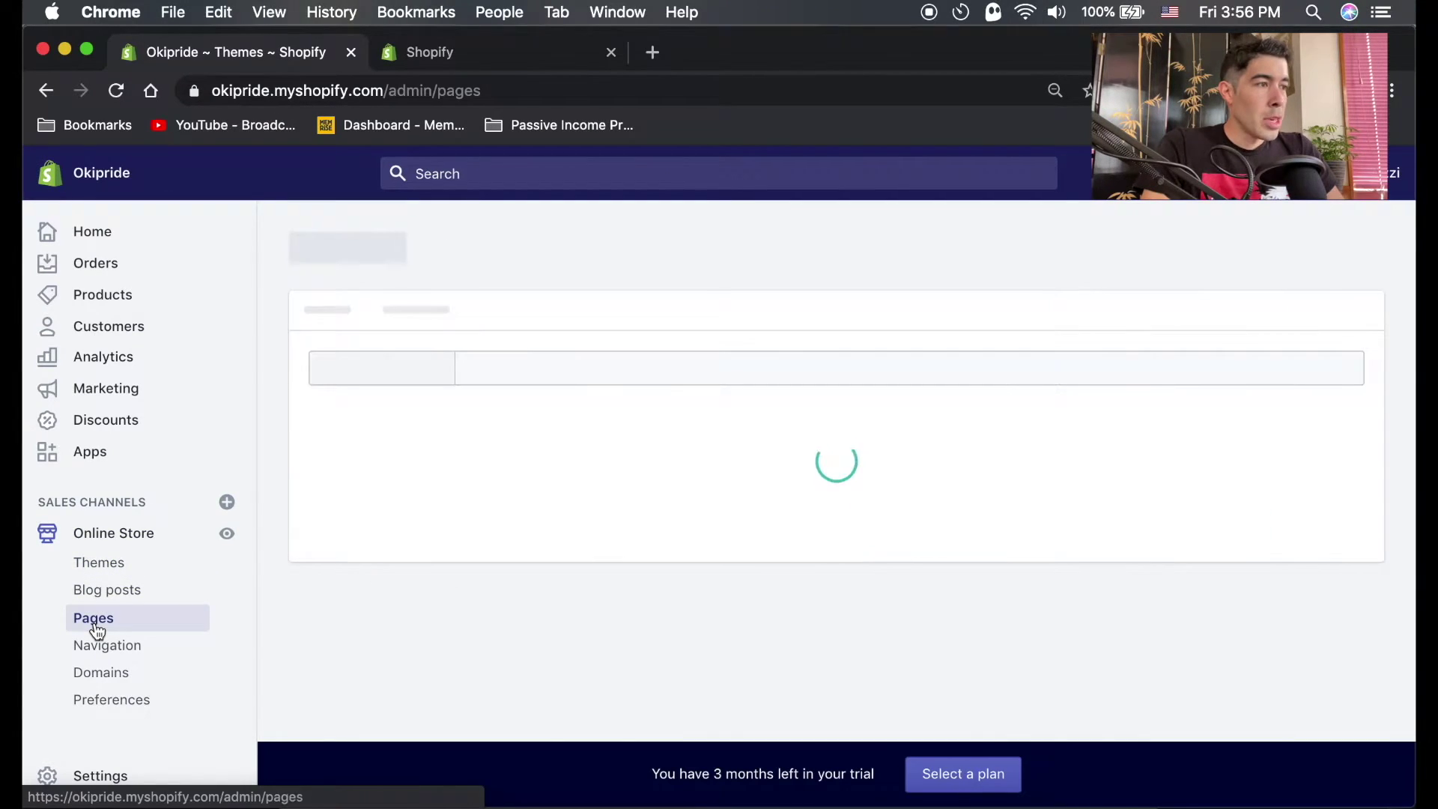
{"action": "scroll", "coordinate": [383, 560], "scroll_direction": "down", "scroll_amount": 3}
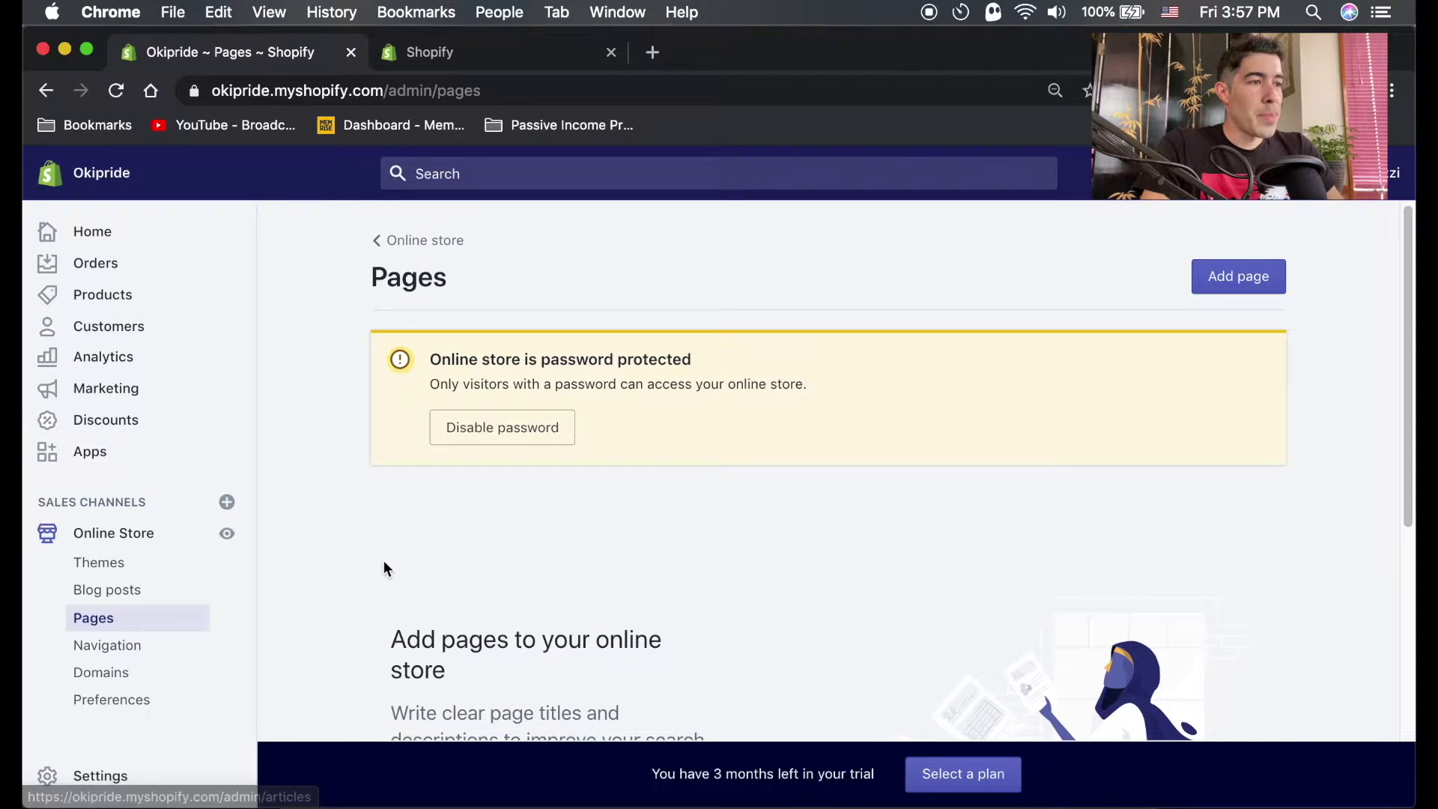
{"action": "scroll", "coordinate": [403, 540], "scroll_direction": "up", "scroll_amount": 4}
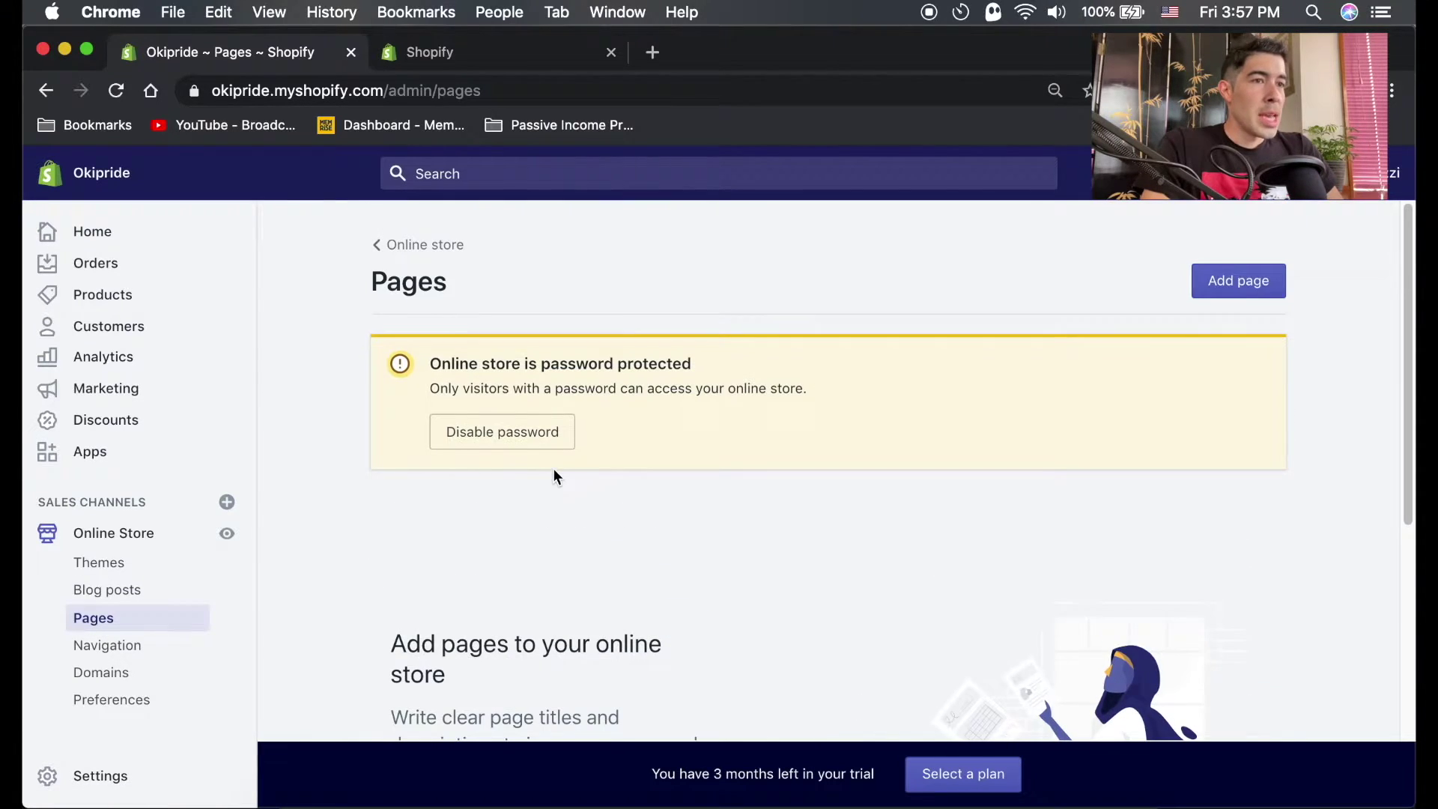
Start a new page titled 'Refund policy', copying the heading from Legal settings.
{"action": "left_click", "coordinate": [1258, 283]}
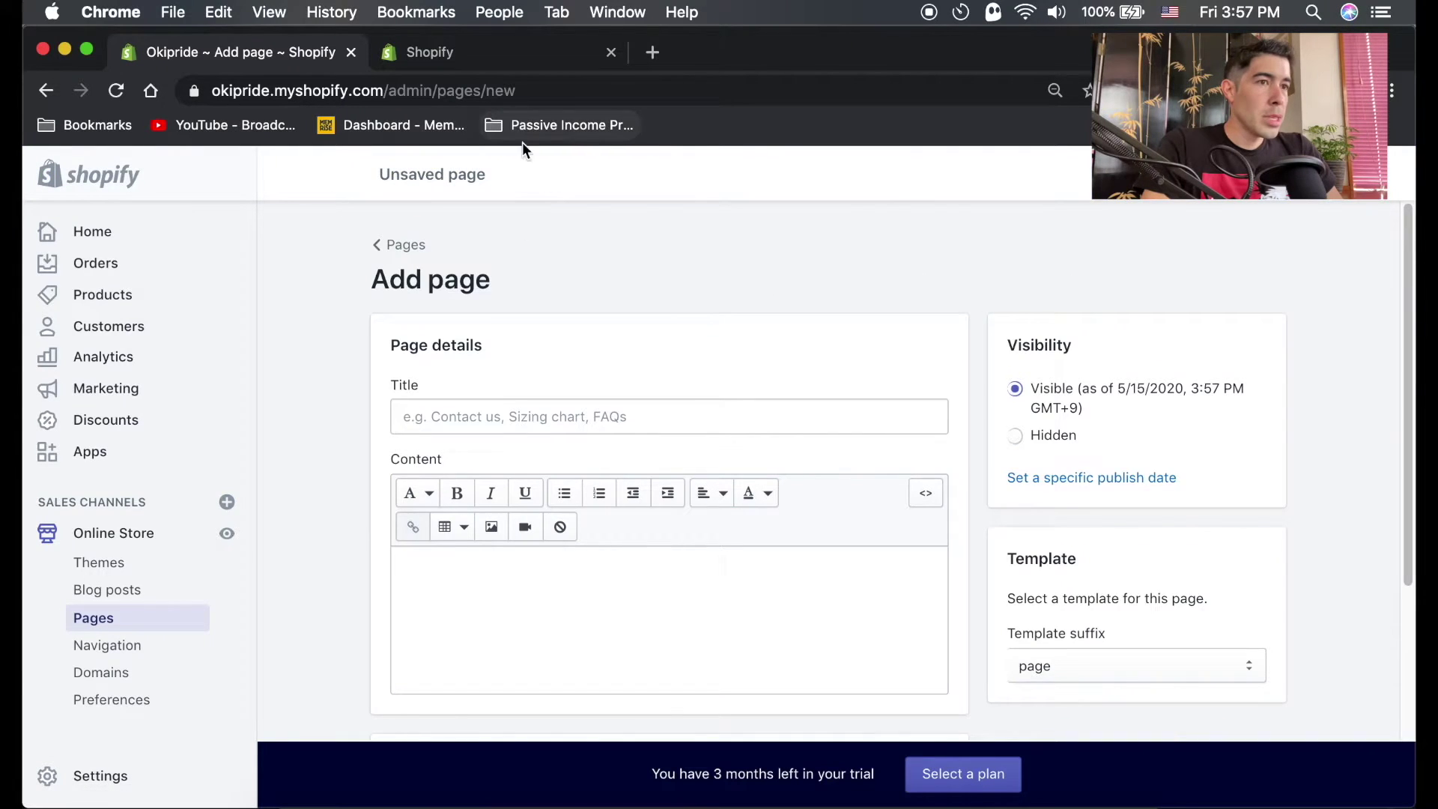
{"action": "left_click", "coordinate": [441, 45]}
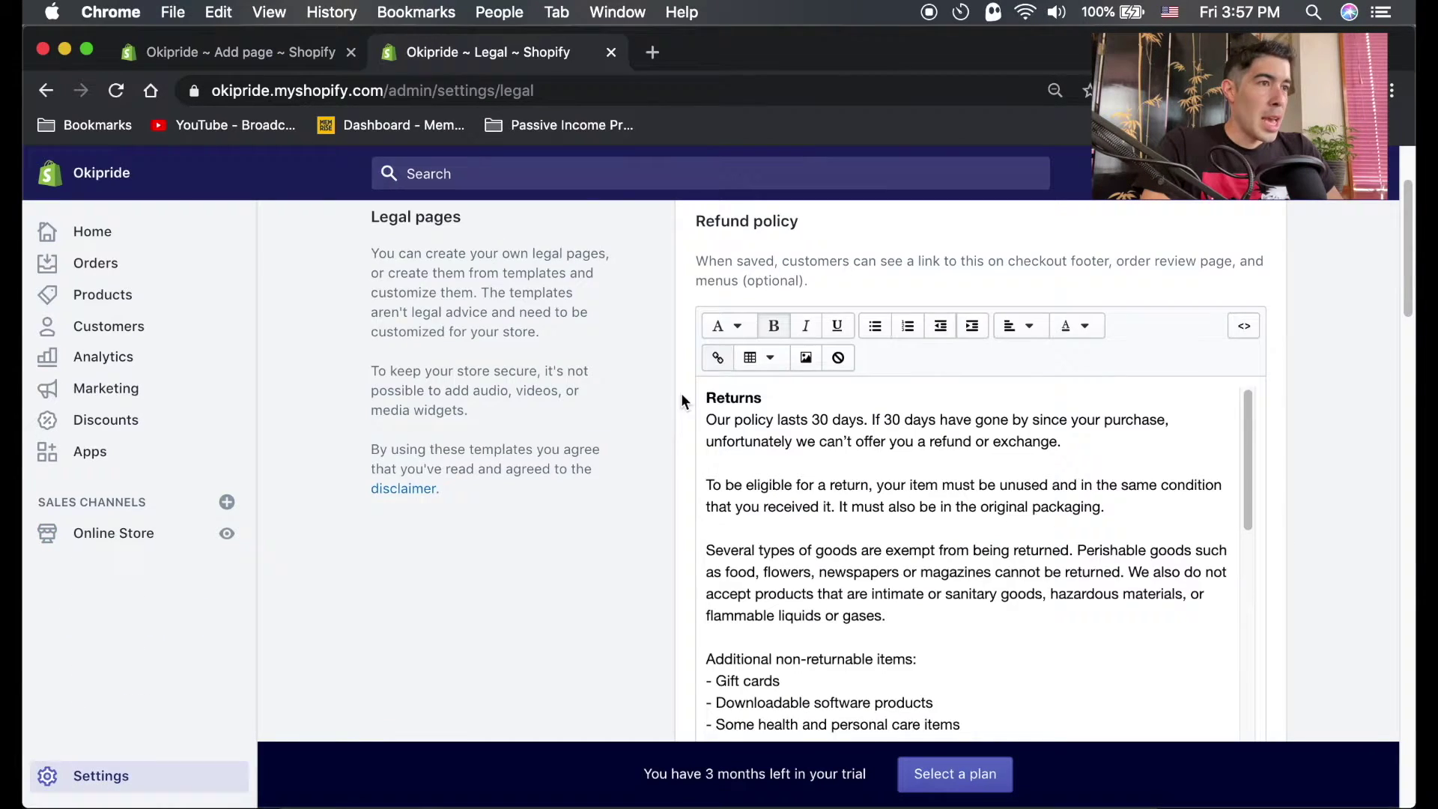
{"action": "left_click_drag", "start_coordinate": [759, 263], "coordinate": [687, 272]}
{"action": "key", "text": "super+c"}
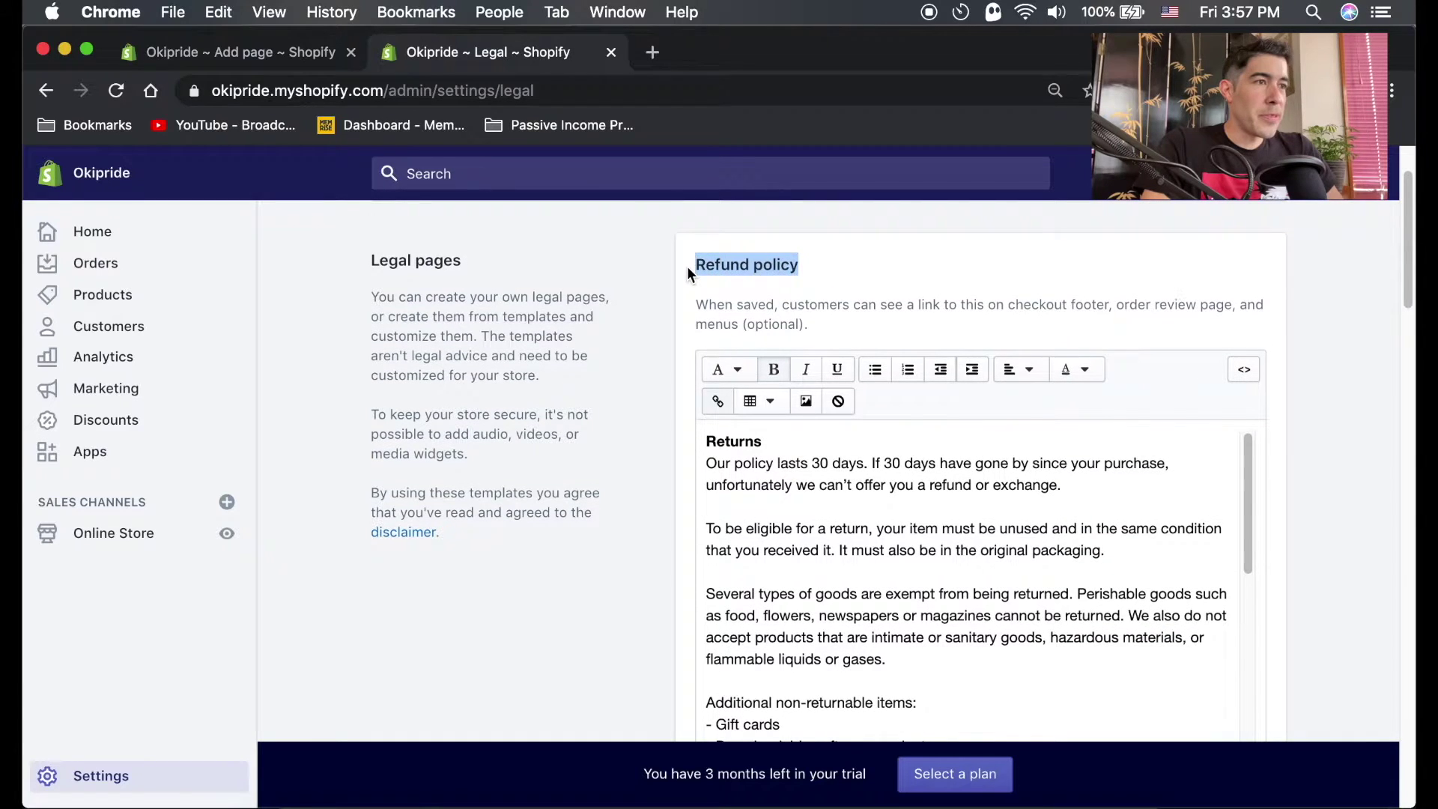
{"action": "left_click", "coordinate": [300, 54]}
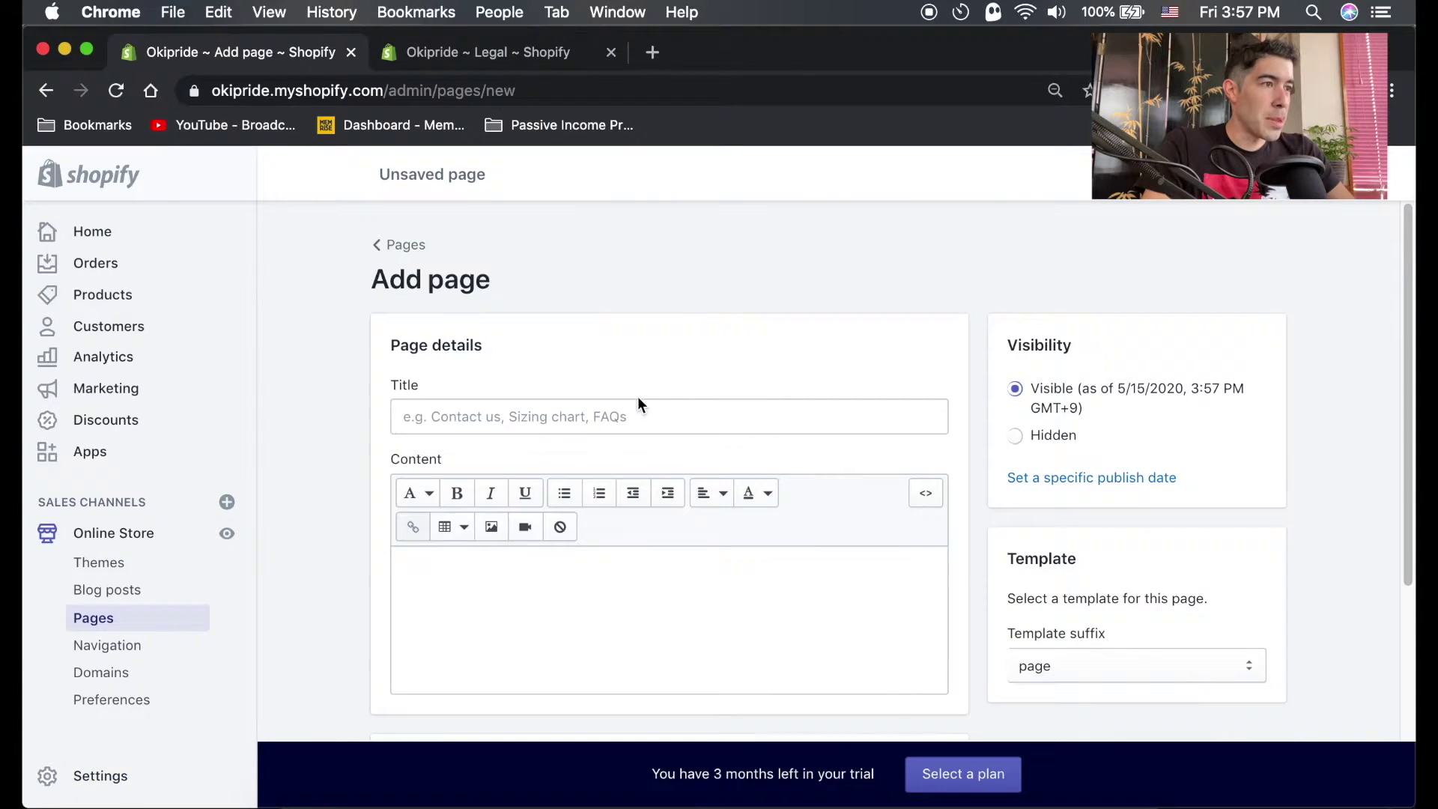
{"action": "left_click", "coordinate": [513, 416]}
{"action": "key", "text": "super+v"}
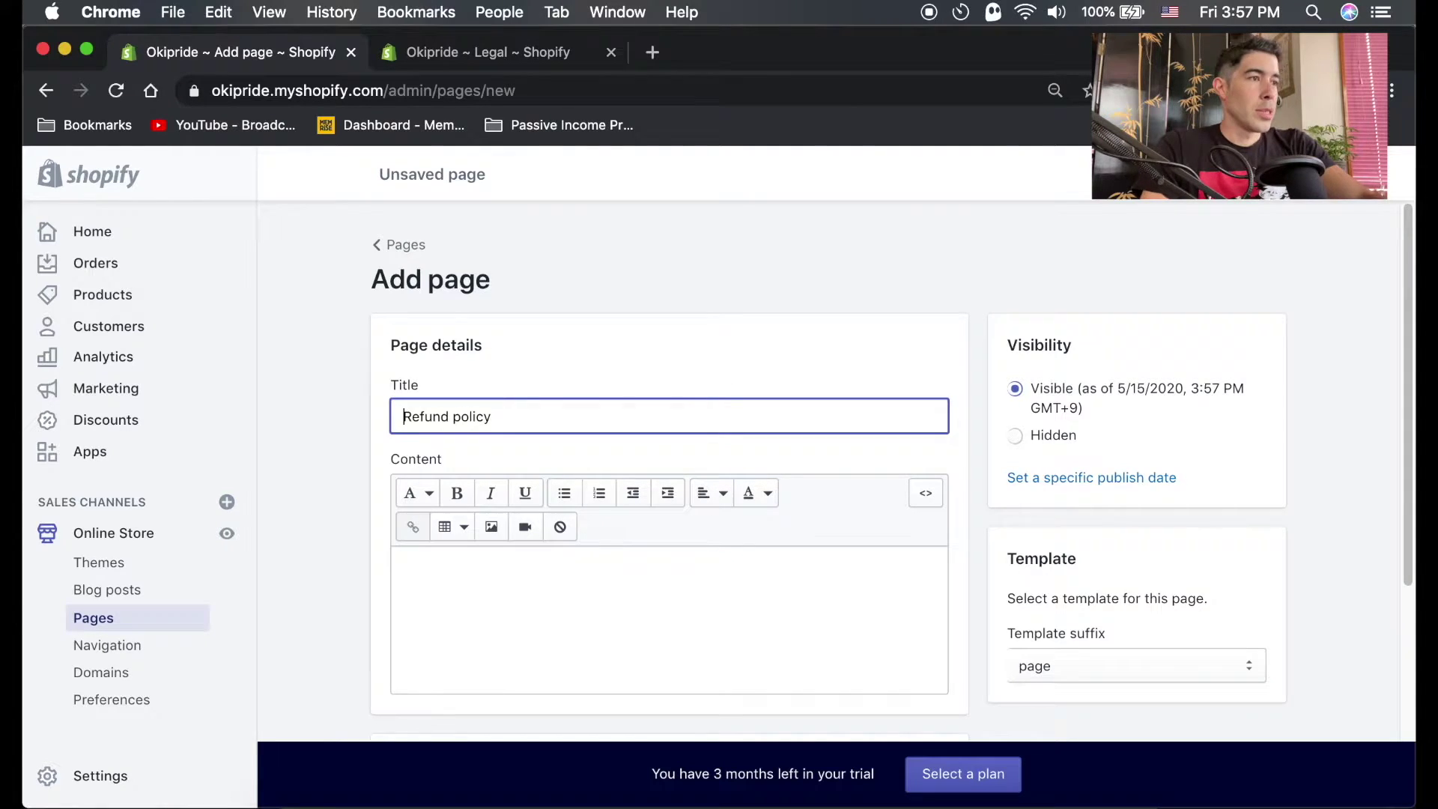
Paste the full Refund policy text into the page content and save the page.
{"action": "left_click", "coordinate": [478, 57]}
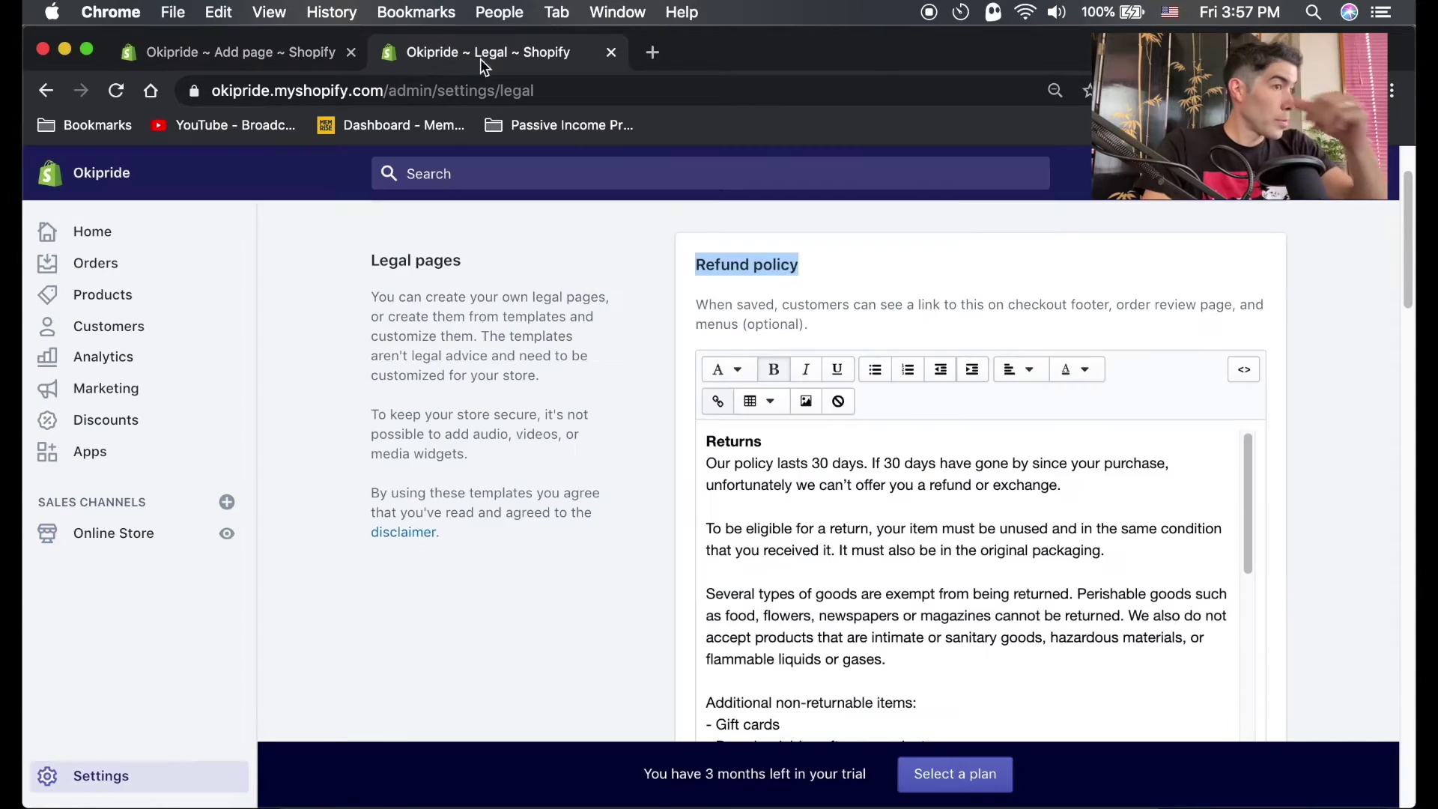
{"action": "left_click", "coordinate": [845, 500]}
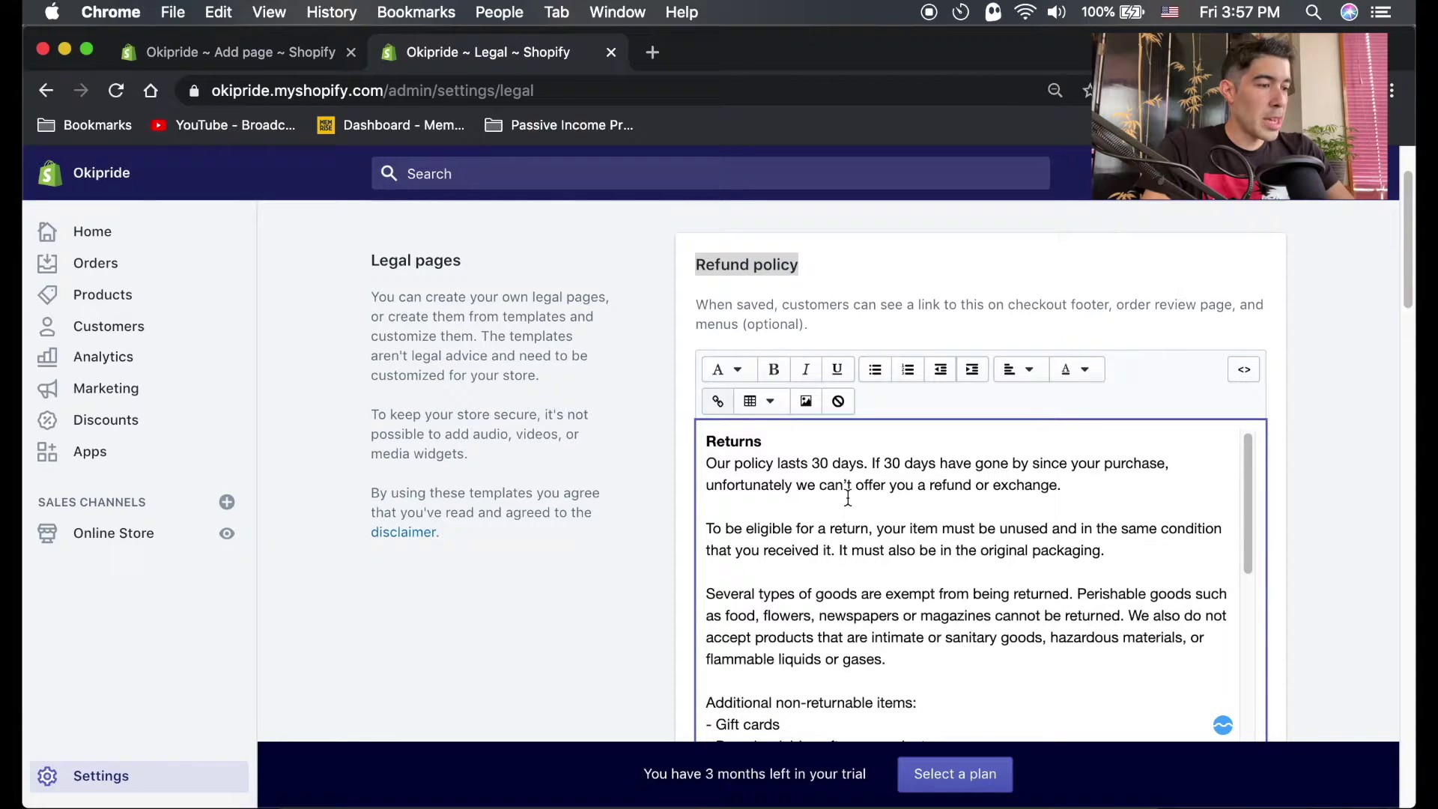
{"action": "key", "text": "super+a"}
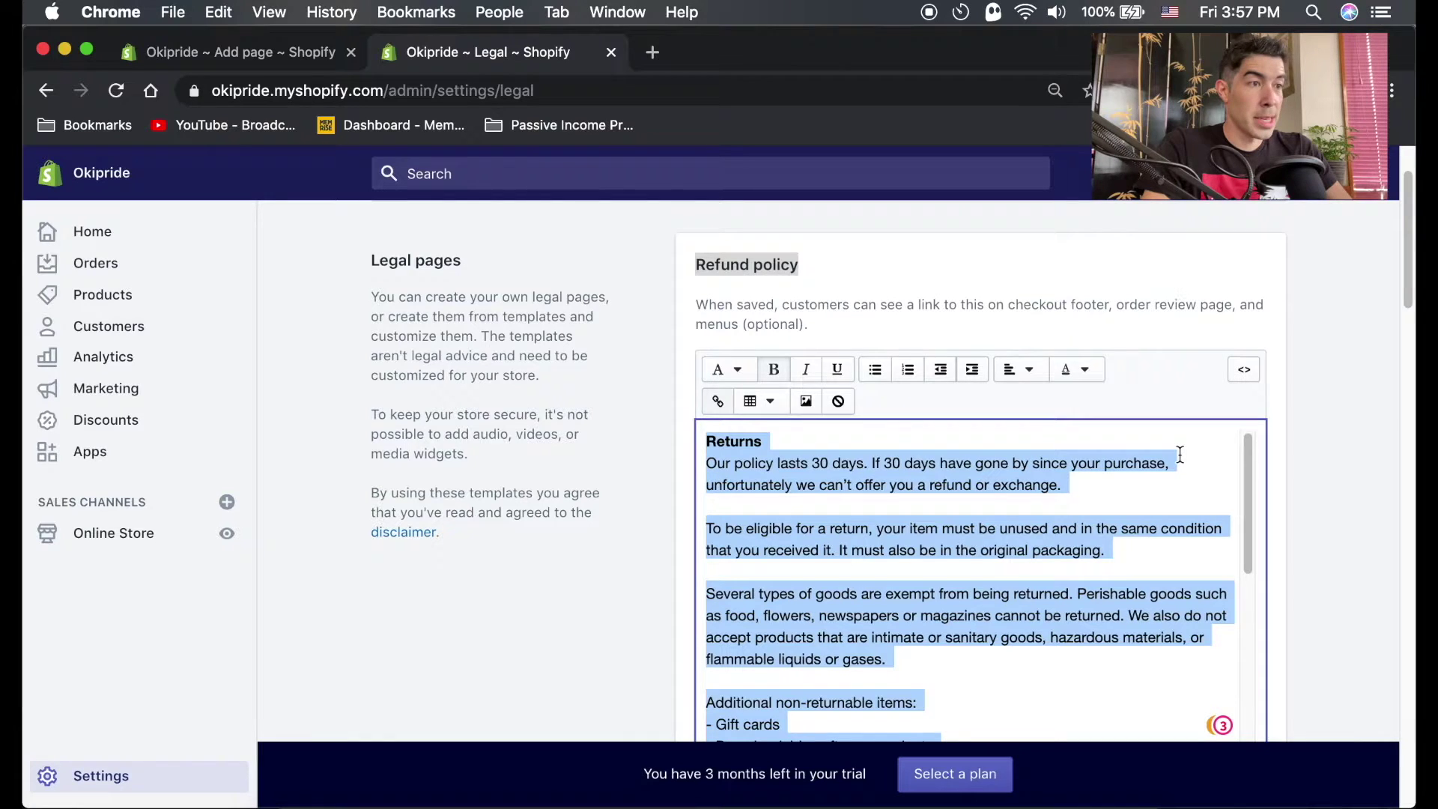
{"action": "left_click", "coordinate": [253, 53]}
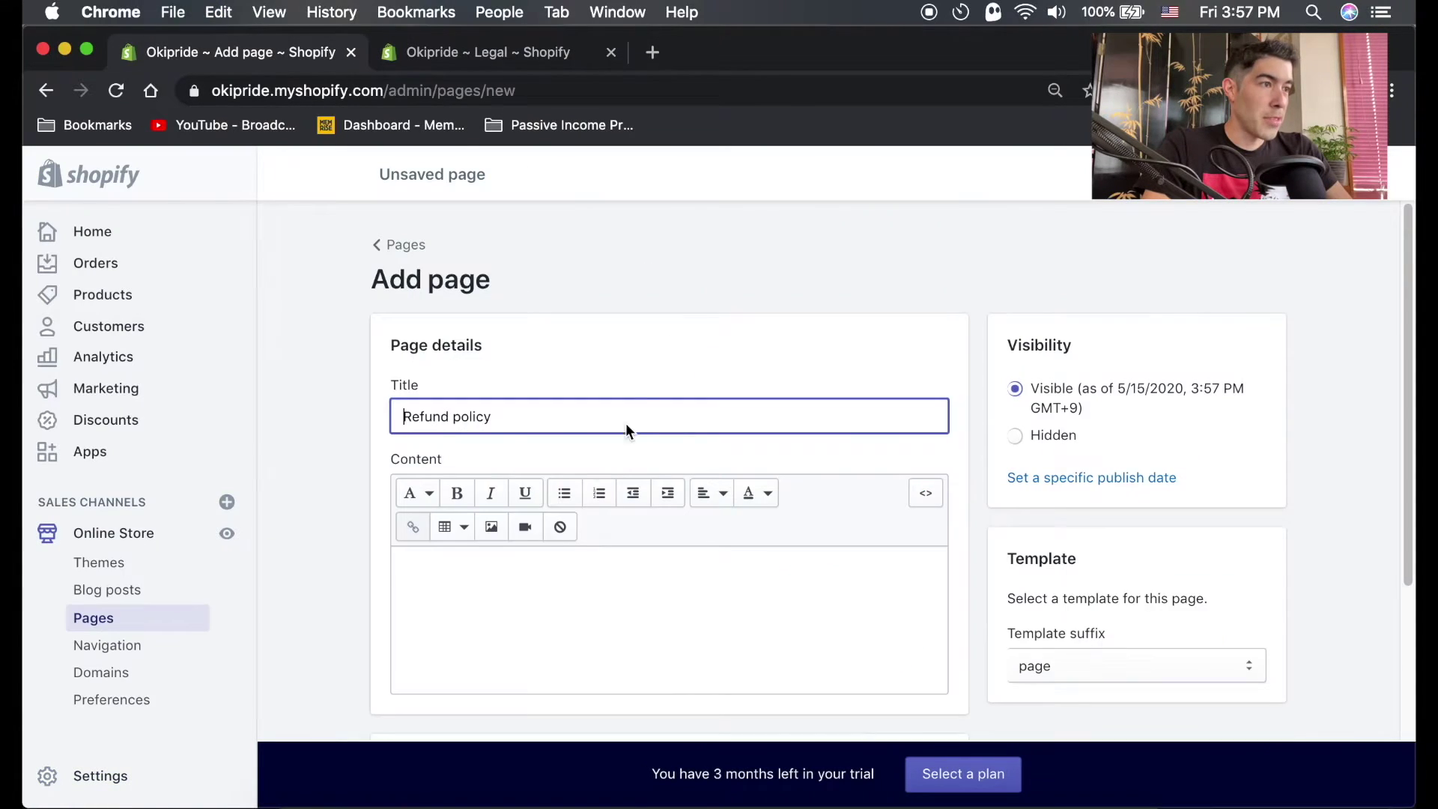
{"action": "left_click", "coordinate": [493, 573]}
{"action": "key", "text": "super+v"}
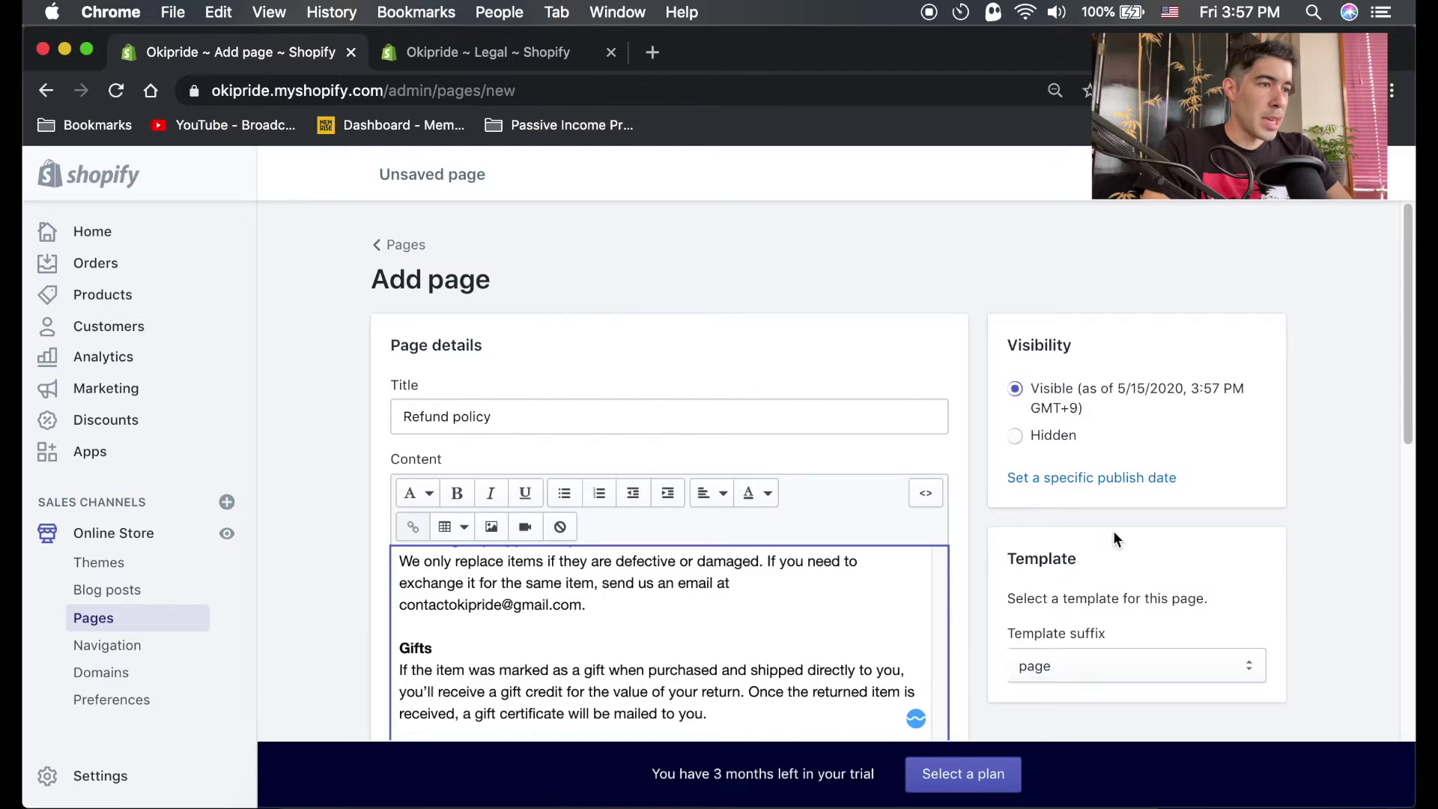
{"action": "scroll", "coordinate": [1113, 529], "scroll_direction": "down", "scroll_amount": 5}
{"action": "scroll", "coordinate": [1098, 539], "scroll_direction": "down", "scroll_amount": 8}
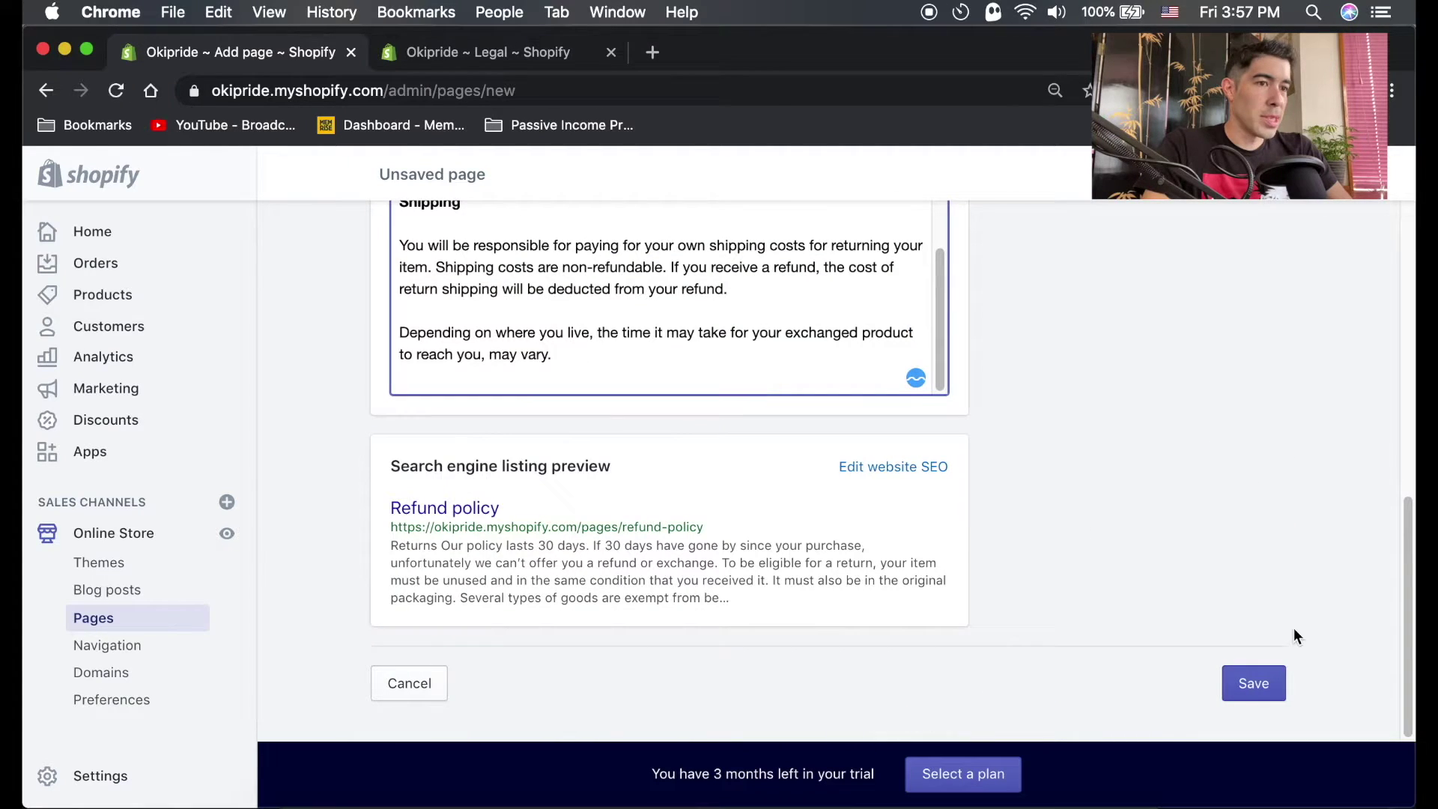
{"action": "left_click", "coordinate": [1244, 683]}
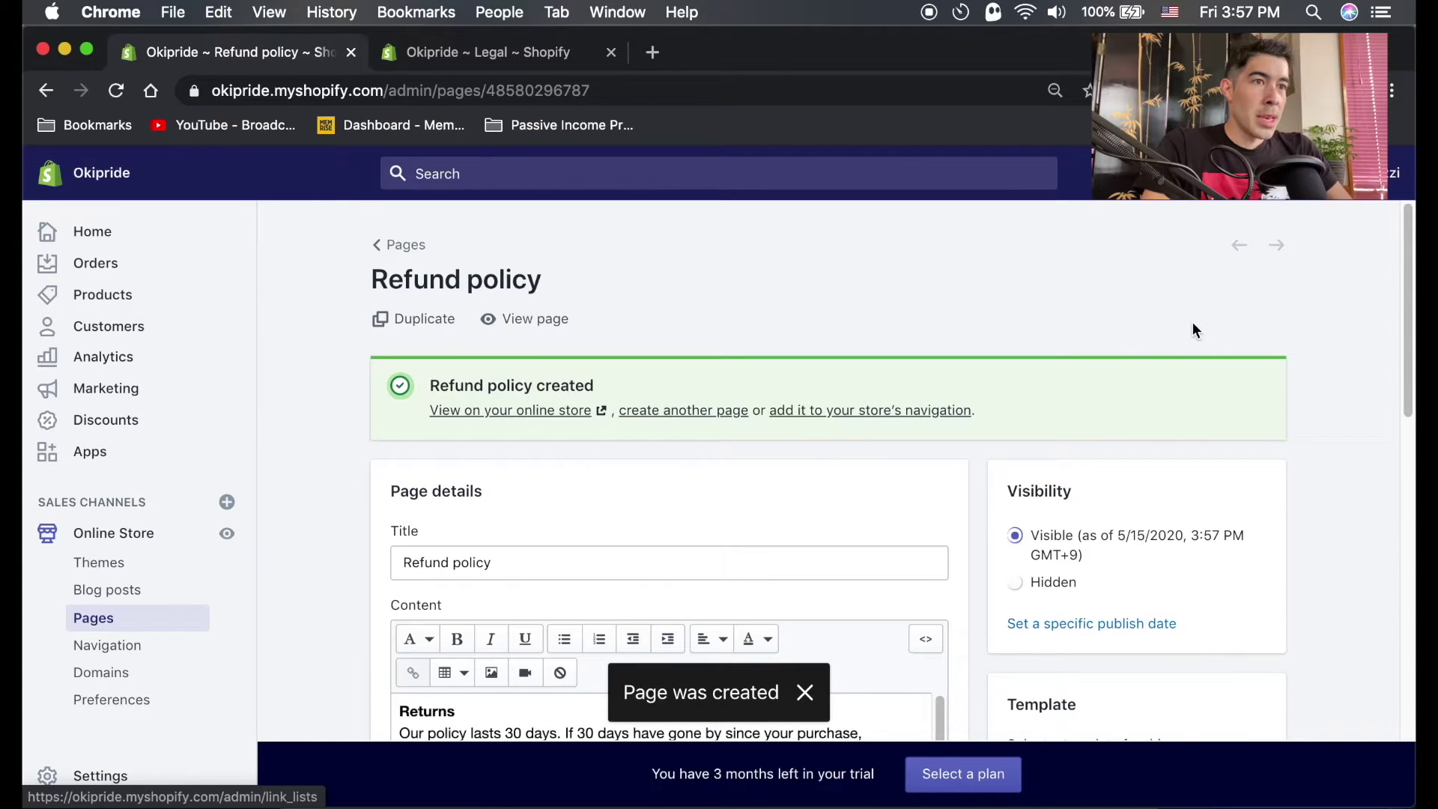
Start another new page from the Pages list and return to the Legal settings tab.
{"action": "left_click", "coordinate": [406, 247]}
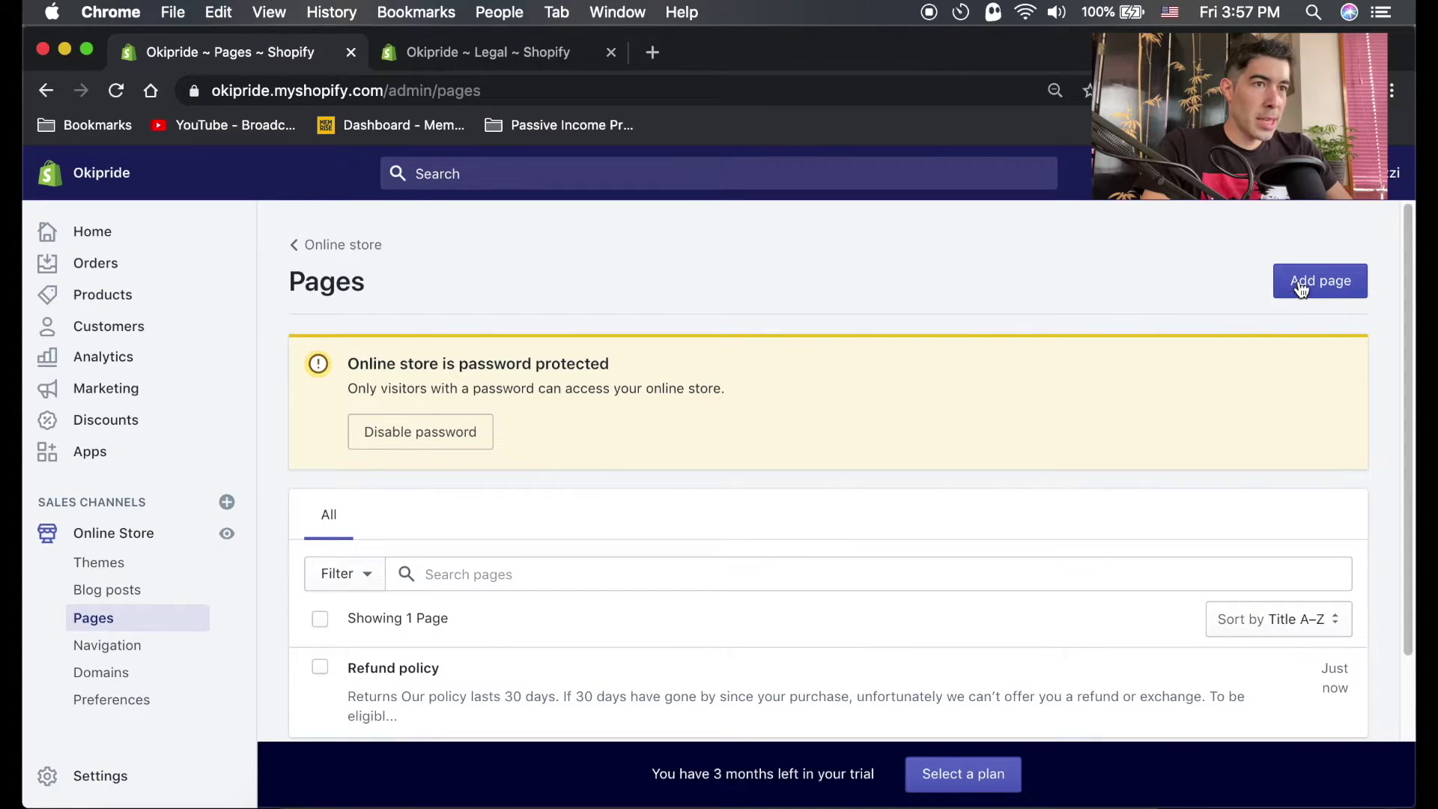
{"action": "left_click", "coordinate": [1301, 288]}
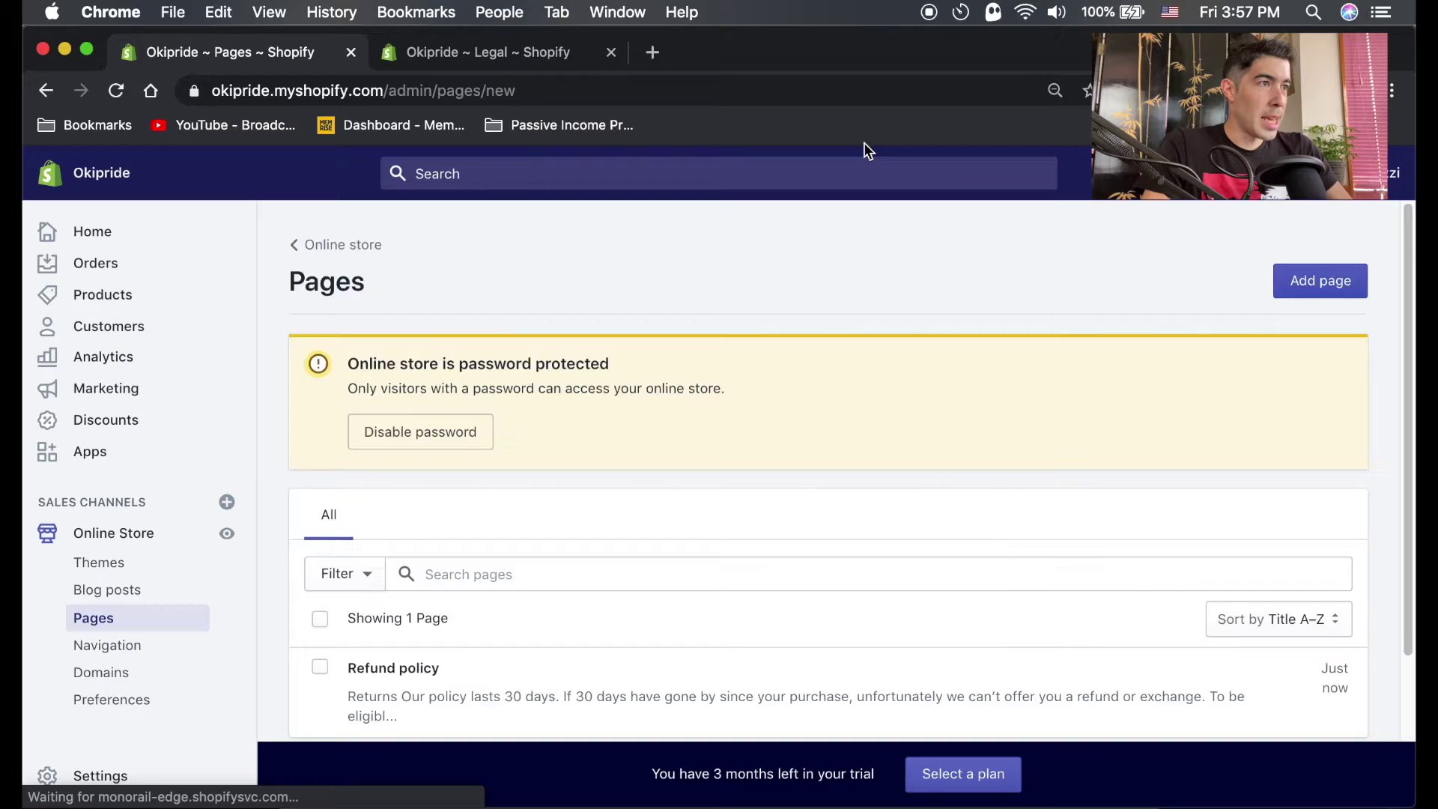
{"action": "left_click", "coordinate": [538, 52]}
{"action": "scroll", "coordinate": [1342, 440], "scroll_direction": "down", "scroll_amount": 3}
{"action": "scroll", "coordinate": [1326, 448], "scroll_direction": "down", "scroll_amount": 6}
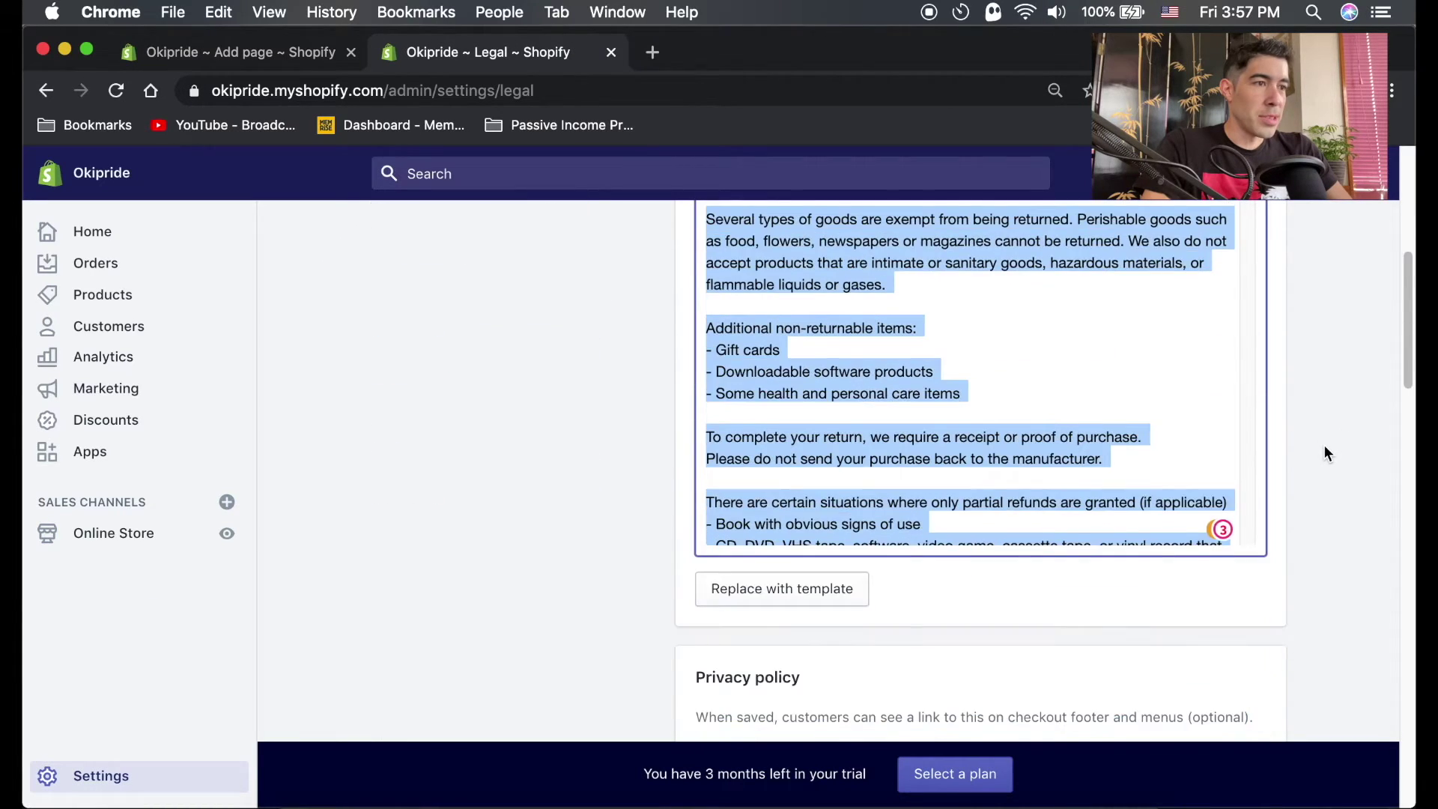
Copy the Shipping policy heading and return from the Terms of service page to Pages.
{"action": "left_click_drag", "start_coordinate": [813, 465], "coordinate": [704, 465]}
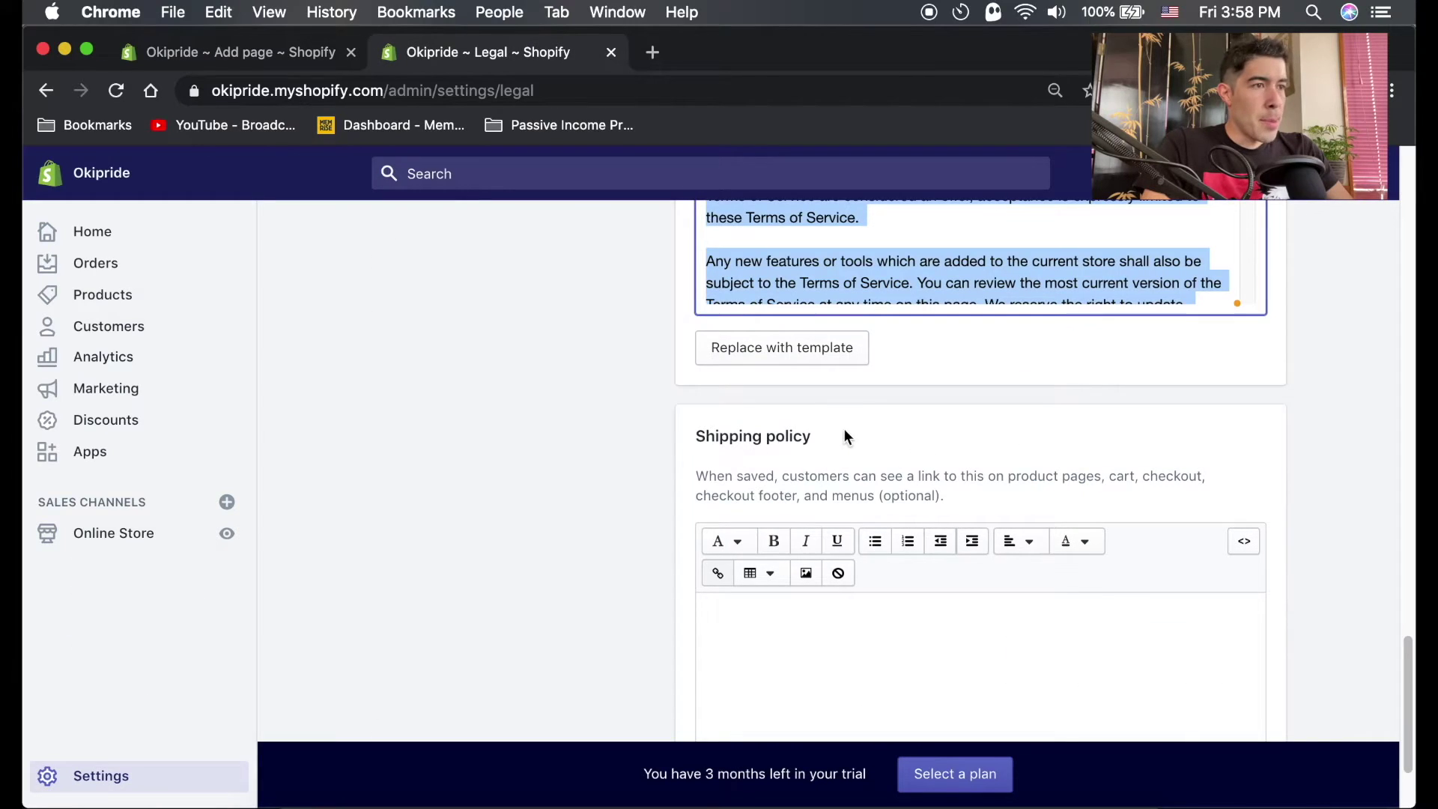
{"action": "left_click_drag", "start_coordinate": [812, 436], "coordinate": [698, 439]}
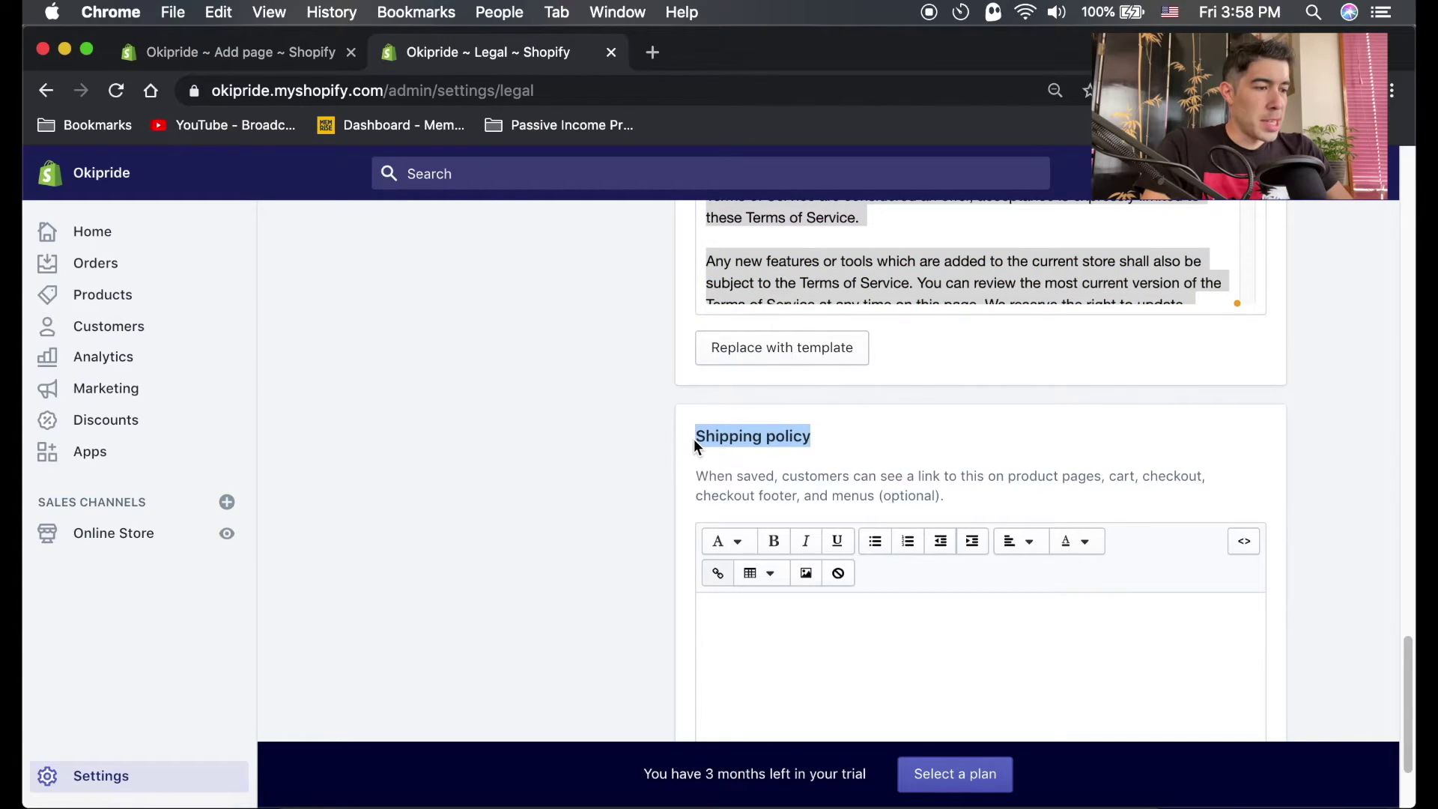
{"action": "left_click", "coordinate": [226, 56]}
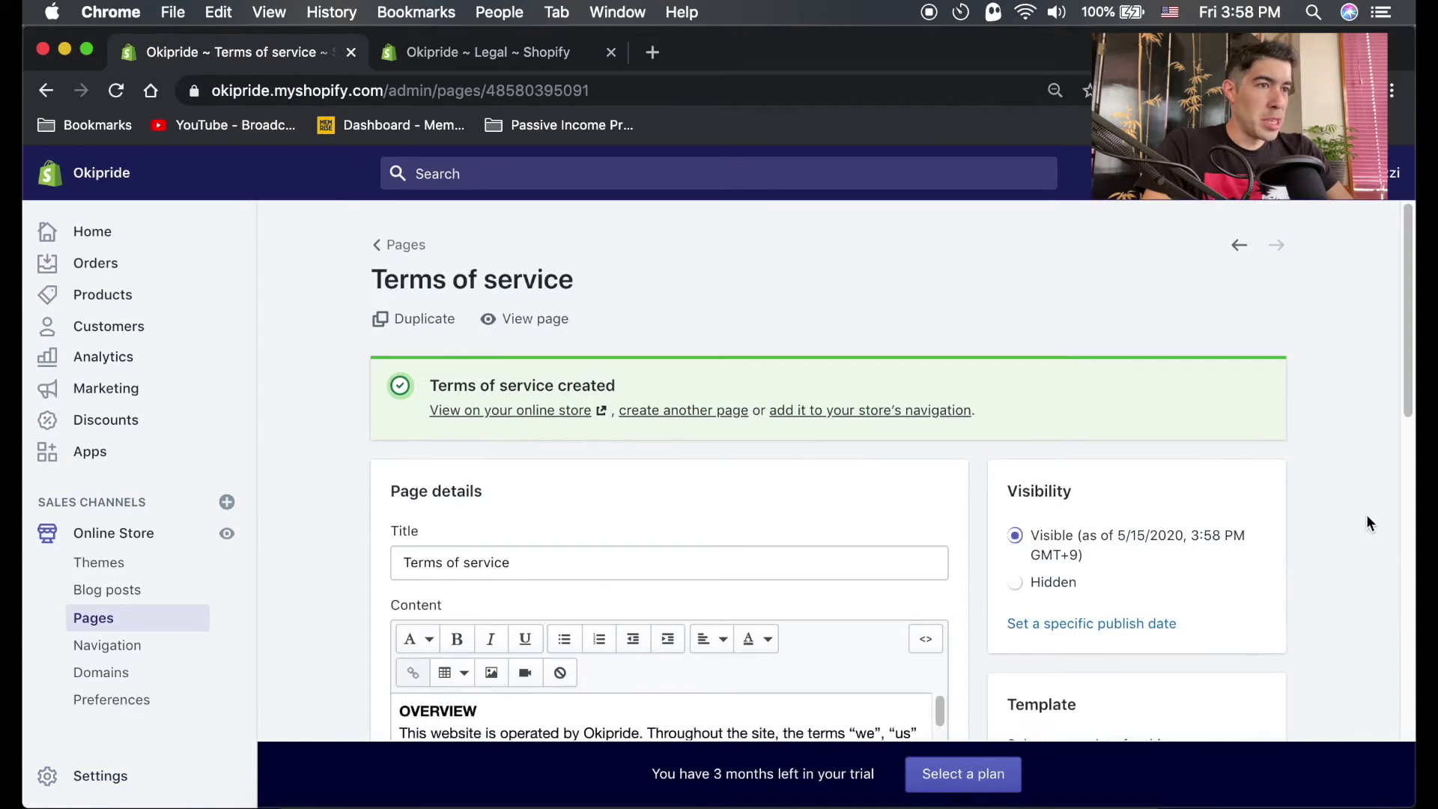
{"action": "left_click", "coordinate": [379, 244]}
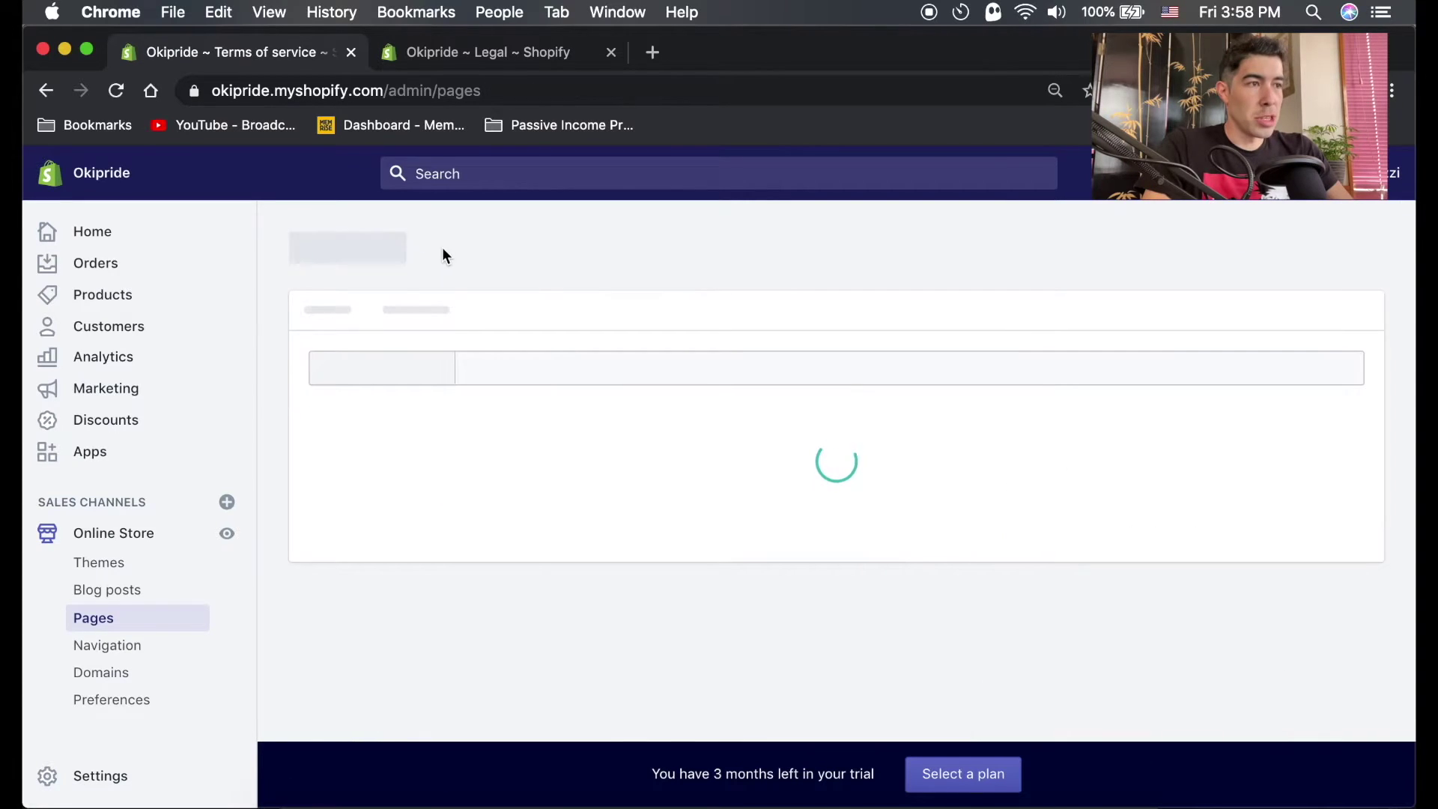
{"action": "scroll", "coordinate": [1373, 397], "scroll_direction": "down", "scroll_amount": 1}
{"action": "scroll", "coordinate": [1366, 398], "scroll_direction": "down", "scroll_amount": 2}
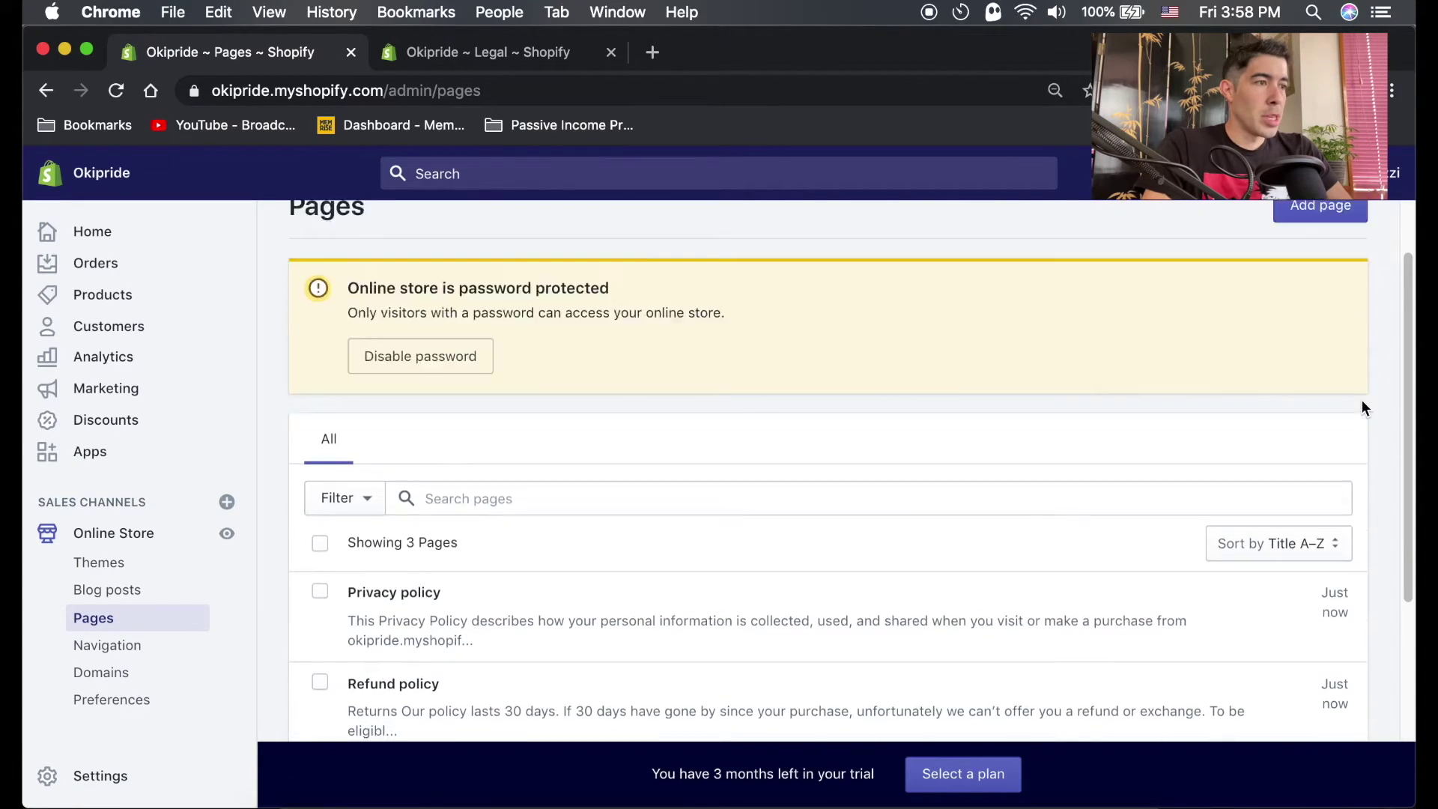
{"action": "scroll", "coordinate": [1361, 400], "scroll_direction": "up", "scroll_amount": 3}
Create and save a new page titled 'Shipping policy'.
{"action": "left_click", "coordinate": [1347, 285]}
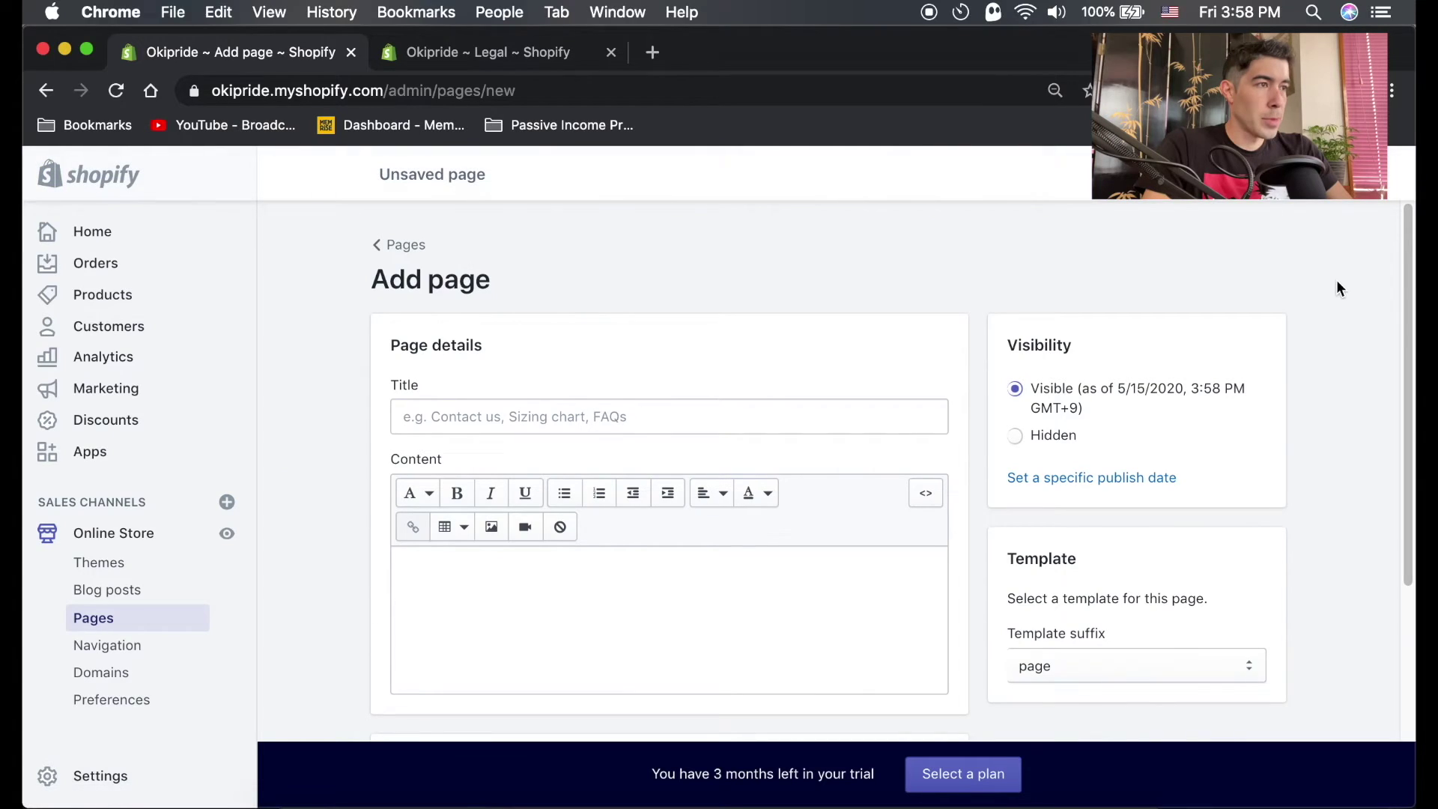
{"action": "left_click", "coordinate": [600, 429]}
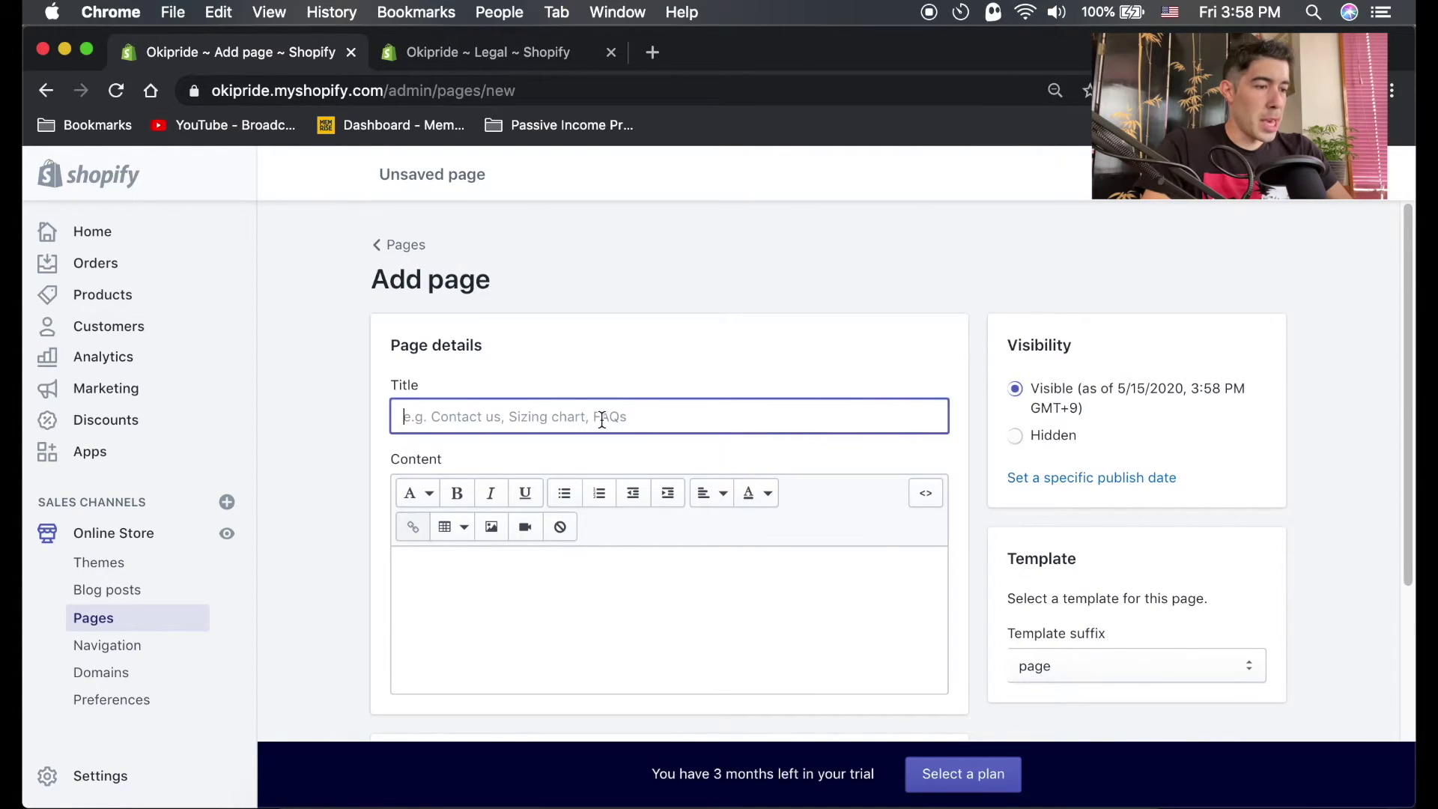
{"action": "type", "text": "Shipping policy"}
{"action": "left_click", "coordinate": [1231, 176]}
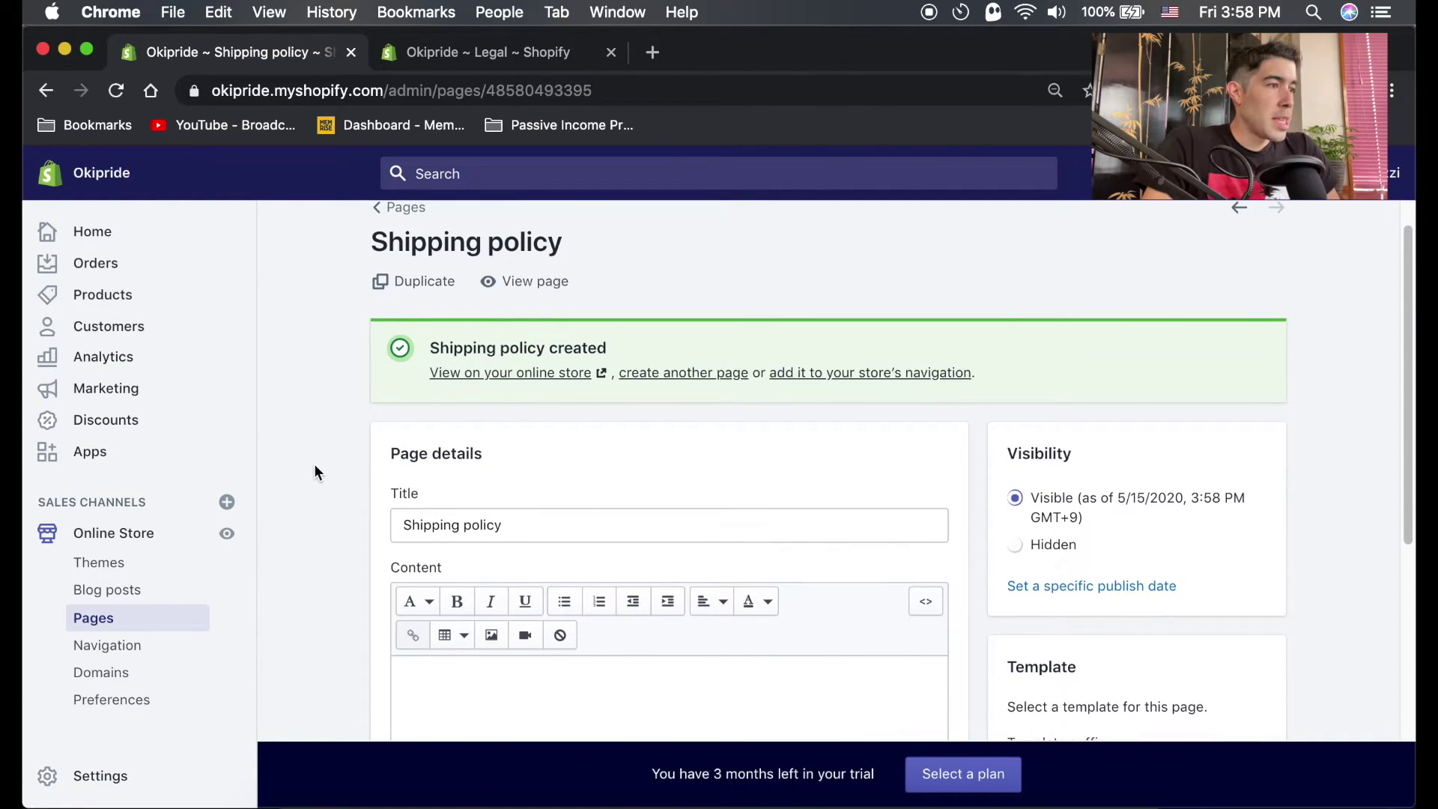
Open Online Store > Navigation.
{"action": "scroll", "coordinate": [313, 464], "scroll_direction": "down", "scroll_amount": 2}
{"action": "scroll", "coordinate": [315, 472], "scroll_direction": "down", "scroll_amount": 7}
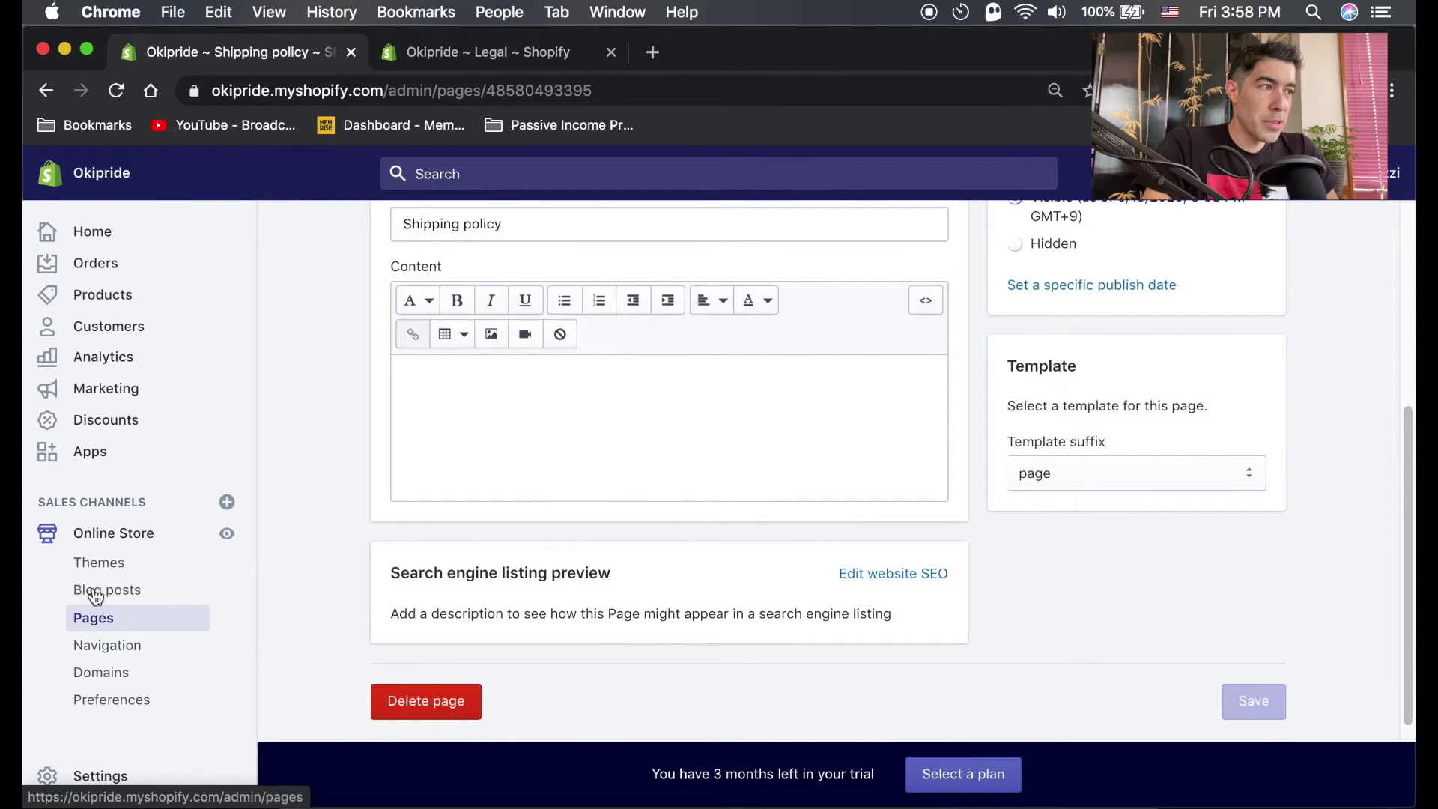
{"action": "left_click", "coordinate": [114, 649]}
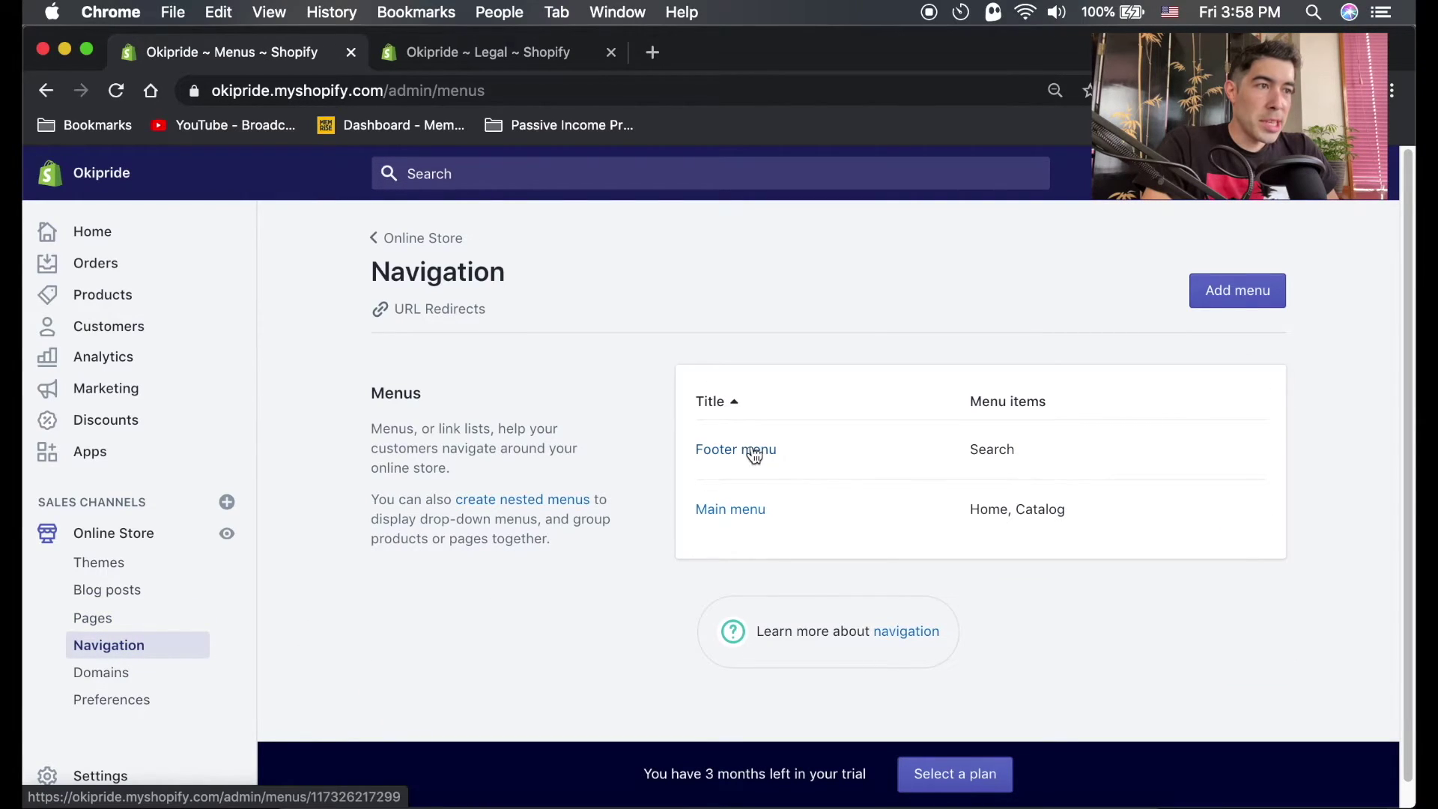
Add Privacy policy and Refund policy page links to the Footer menu.
{"action": "left_click", "coordinate": [755, 455]}
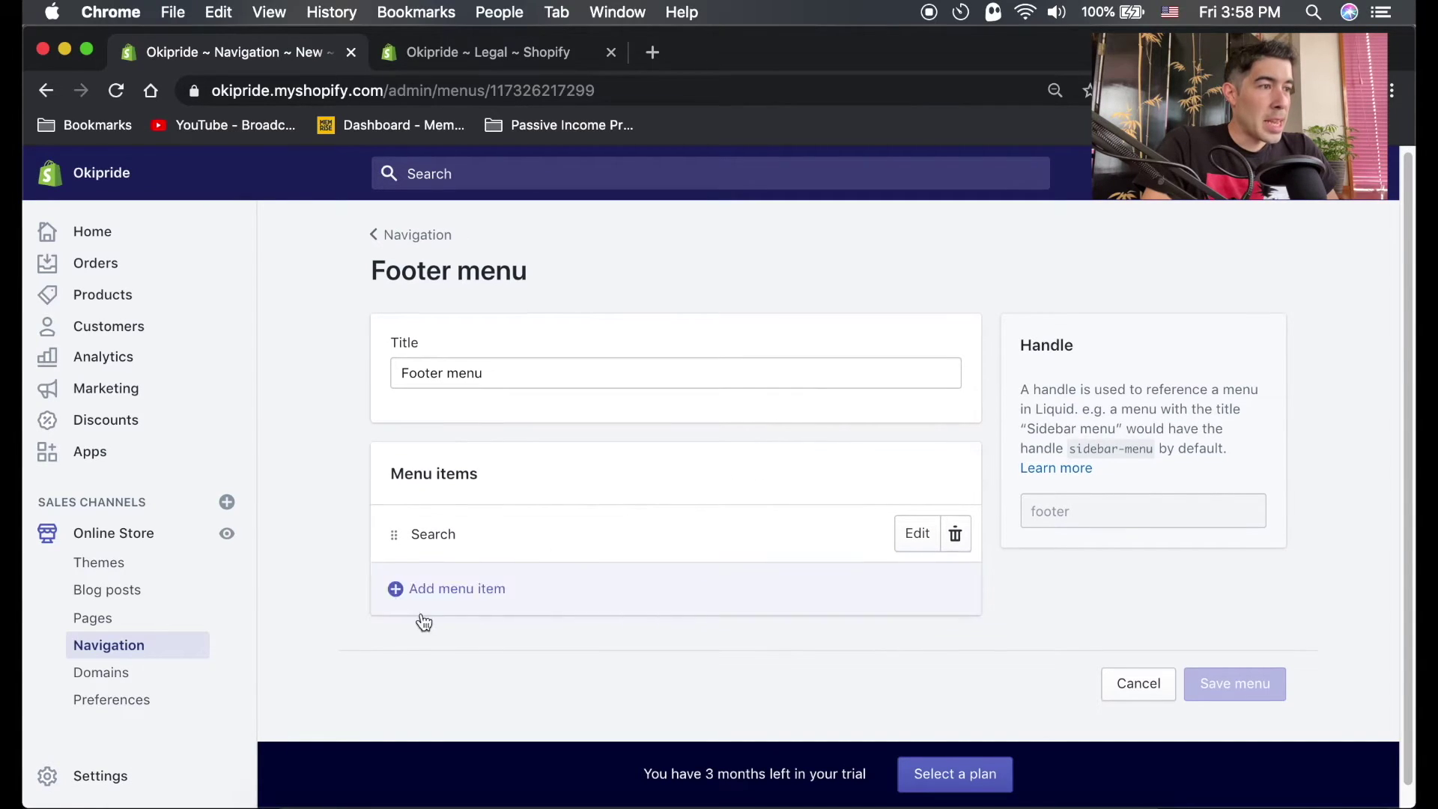
{"action": "left_click", "coordinate": [447, 595]}
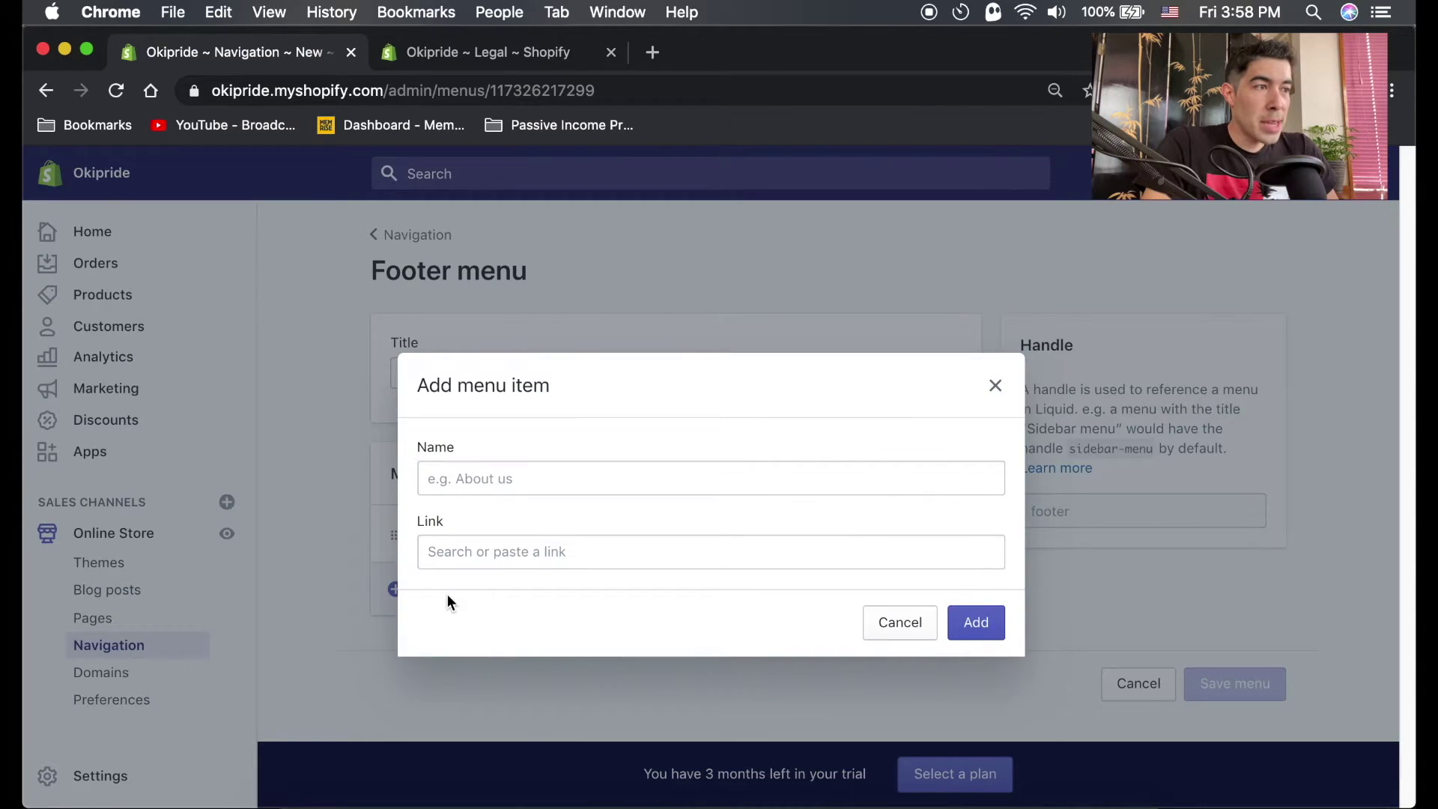
{"action": "left_click", "coordinate": [516, 549]}
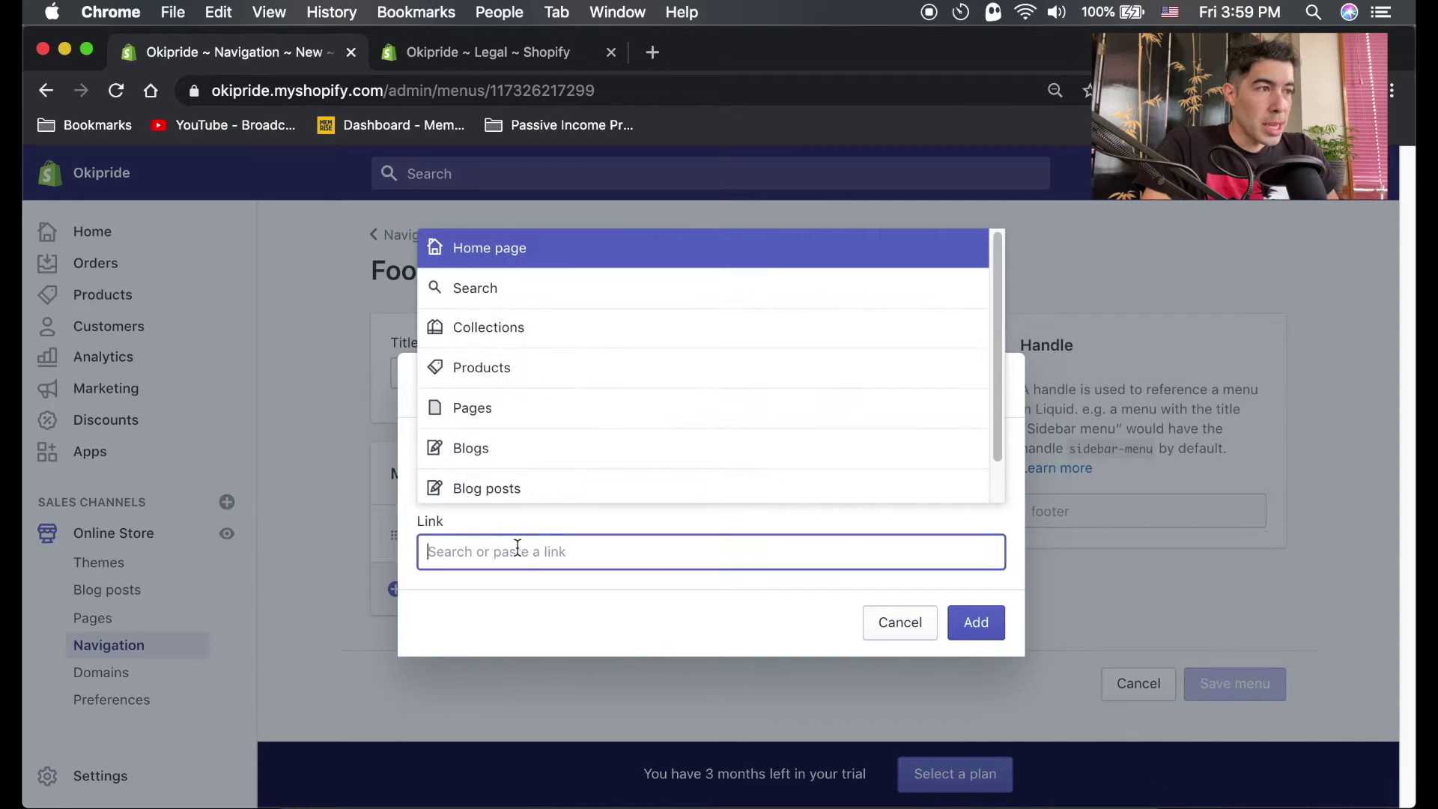
{"action": "left_click", "coordinate": [494, 410]}
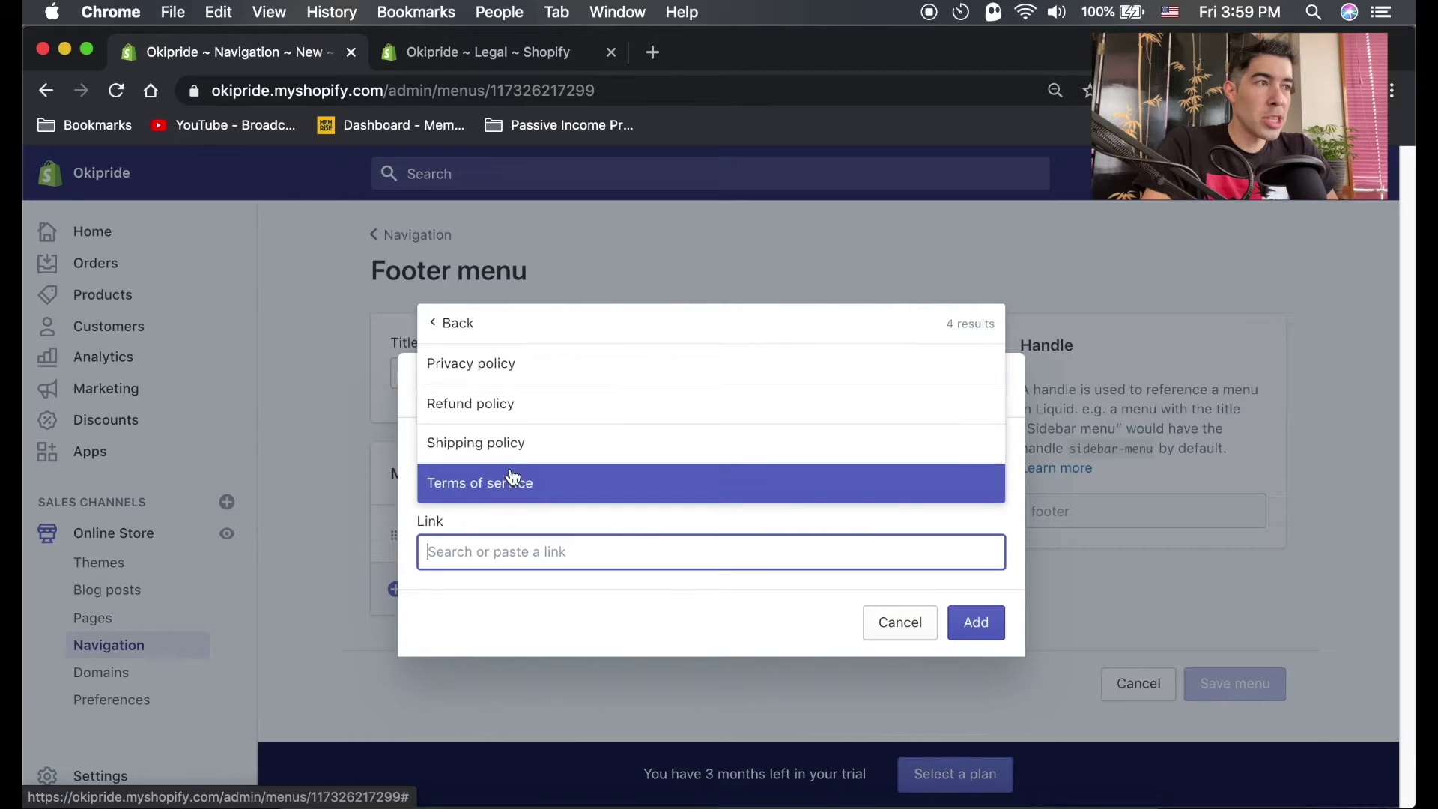
{"action": "left_click", "coordinate": [492, 370]}
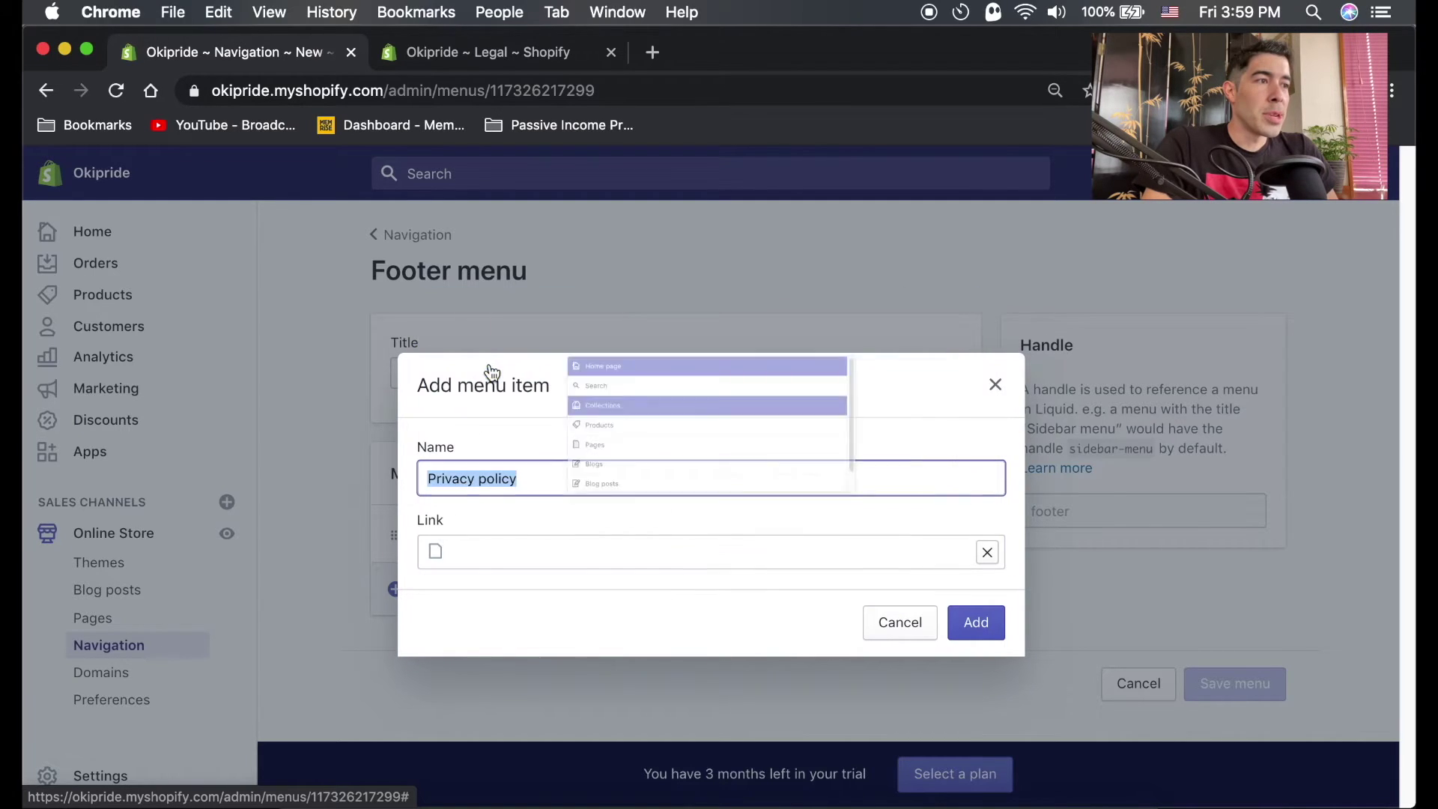
{"action": "left_click", "coordinate": [974, 626]}
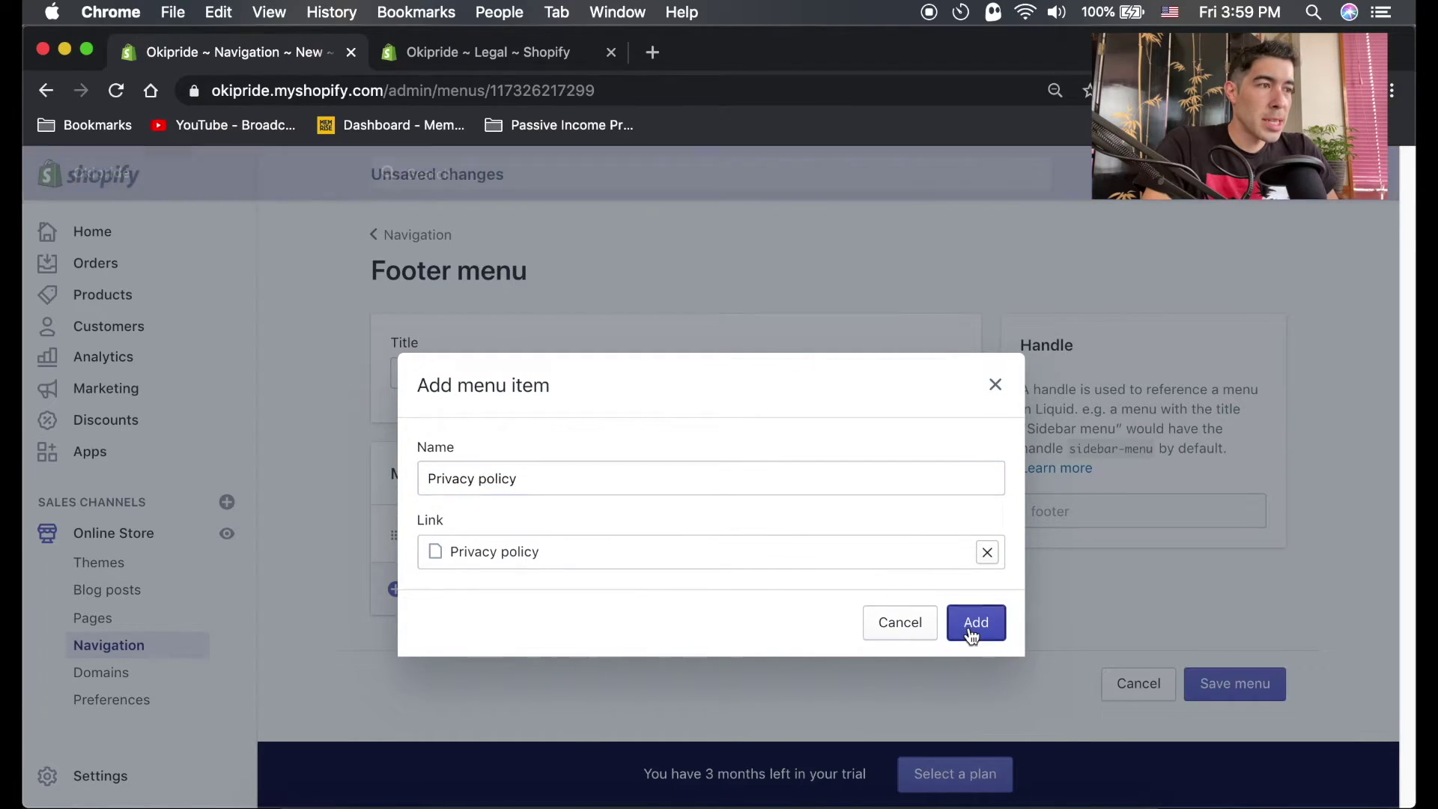
{"action": "left_click", "coordinate": [413, 647]}
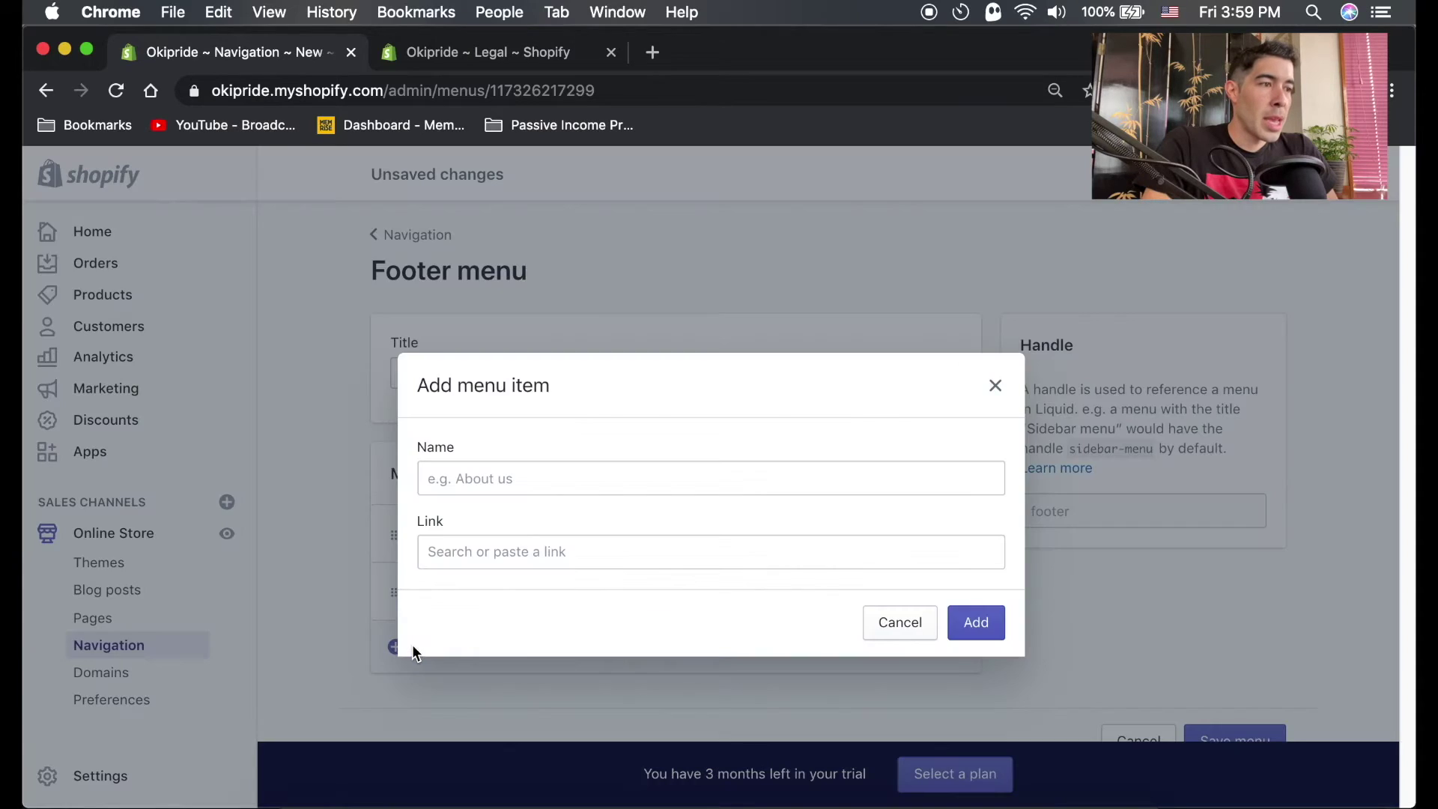
{"action": "left_click", "coordinate": [504, 554]}
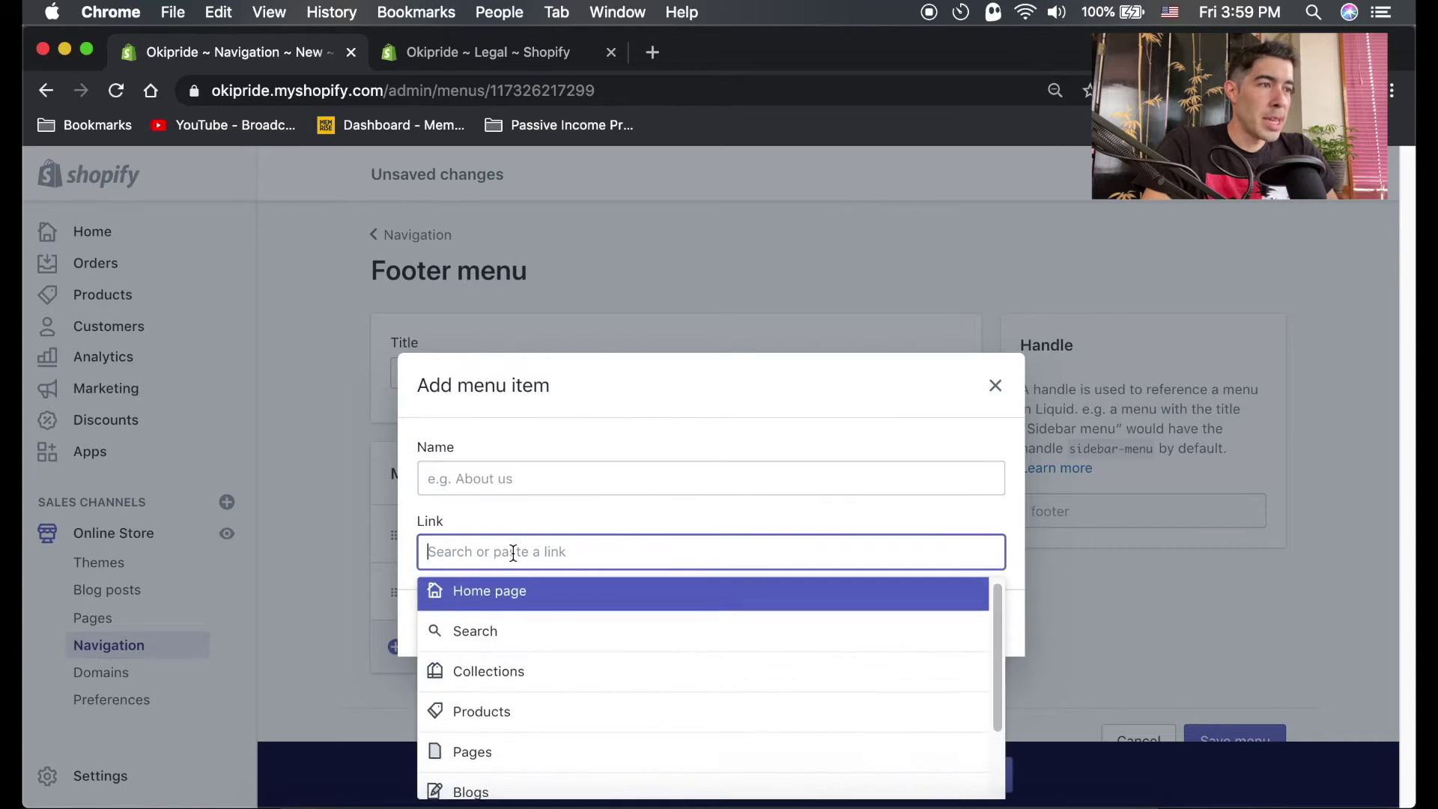
{"action": "left_click", "coordinate": [488, 758]}
{"action": "left_click", "coordinate": [501, 679]}
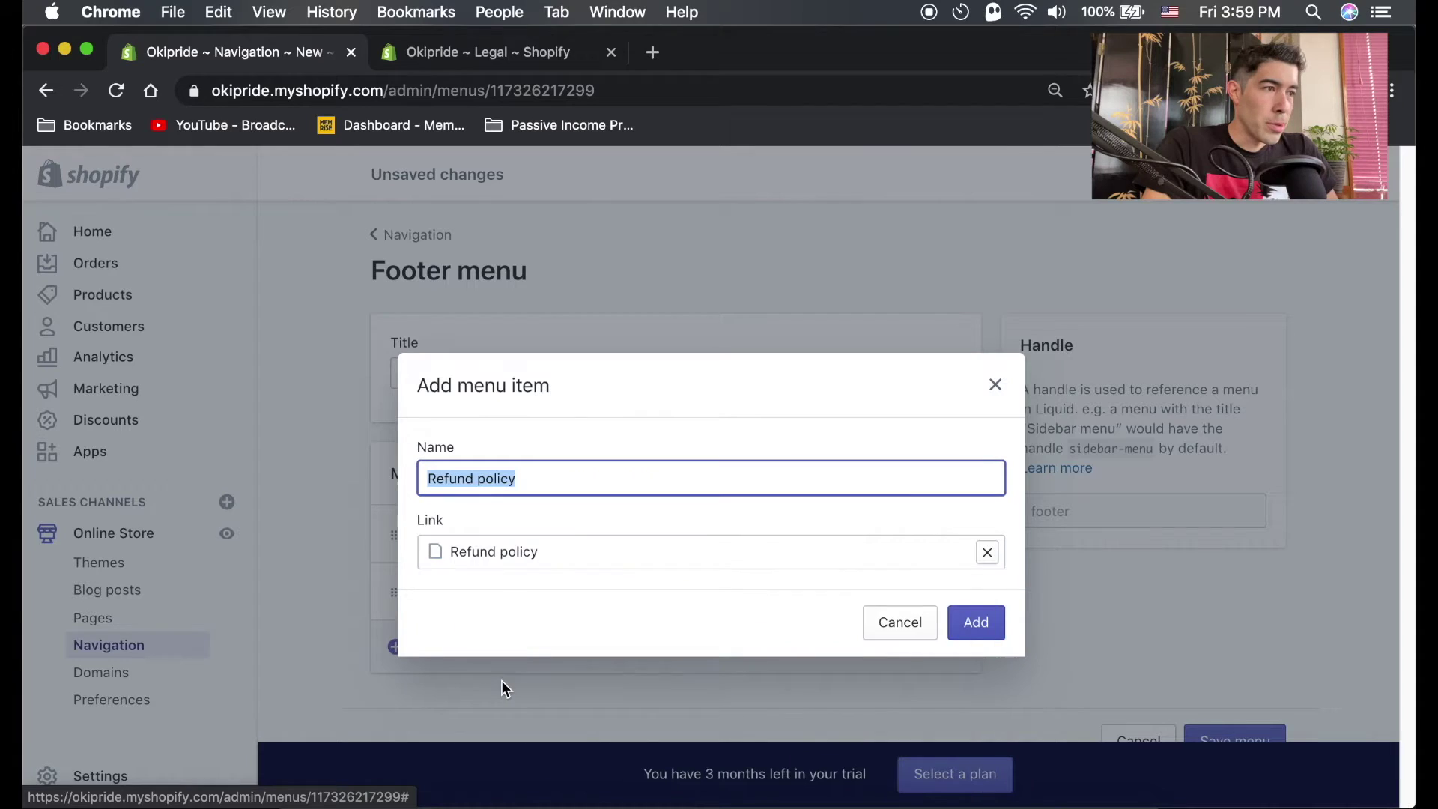
{"action": "left_click", "coordinate": [970, 623]}
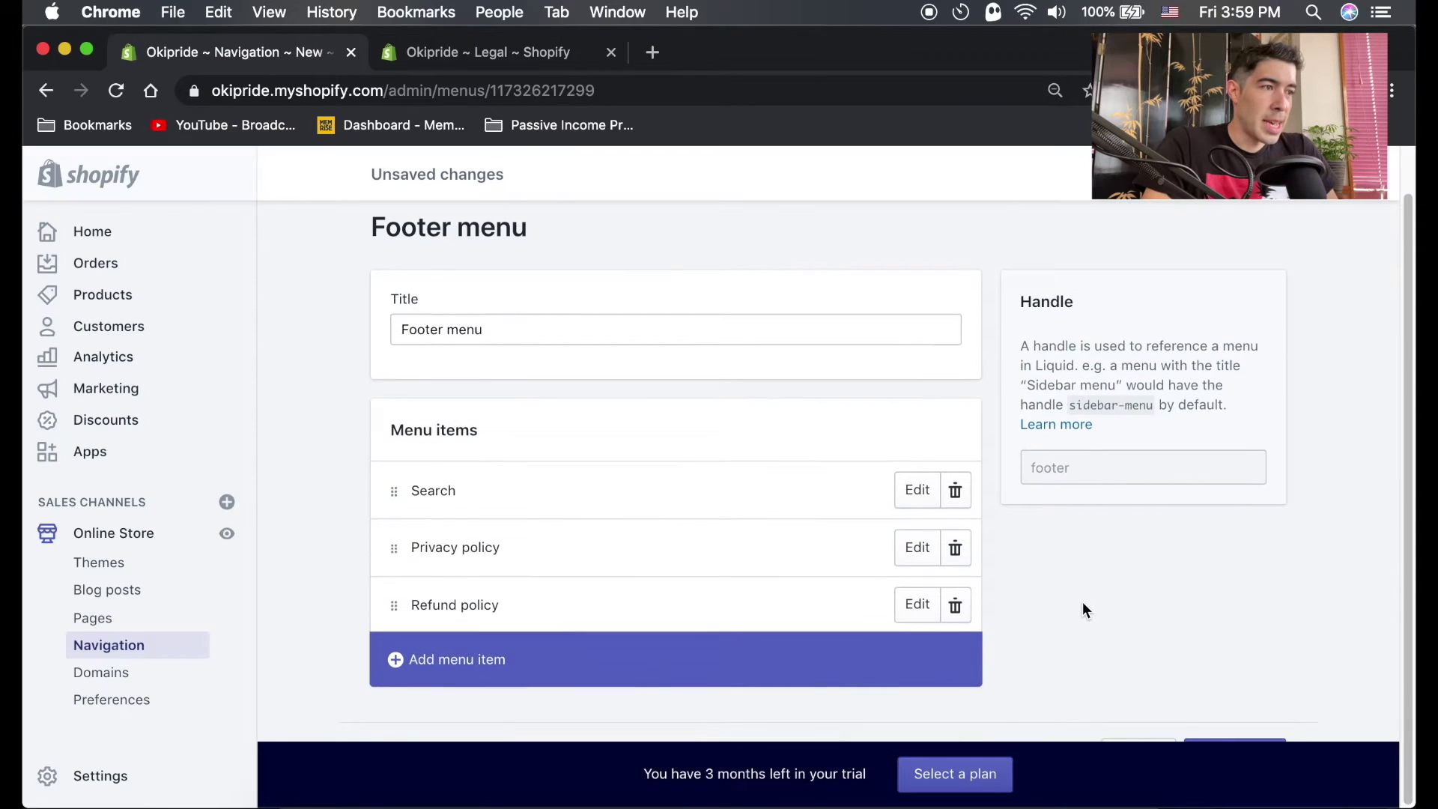
Add Shipping policy and Terms of service page links to the Footer menu.
{"action": "left_click", "coordinate": [435, 657]}
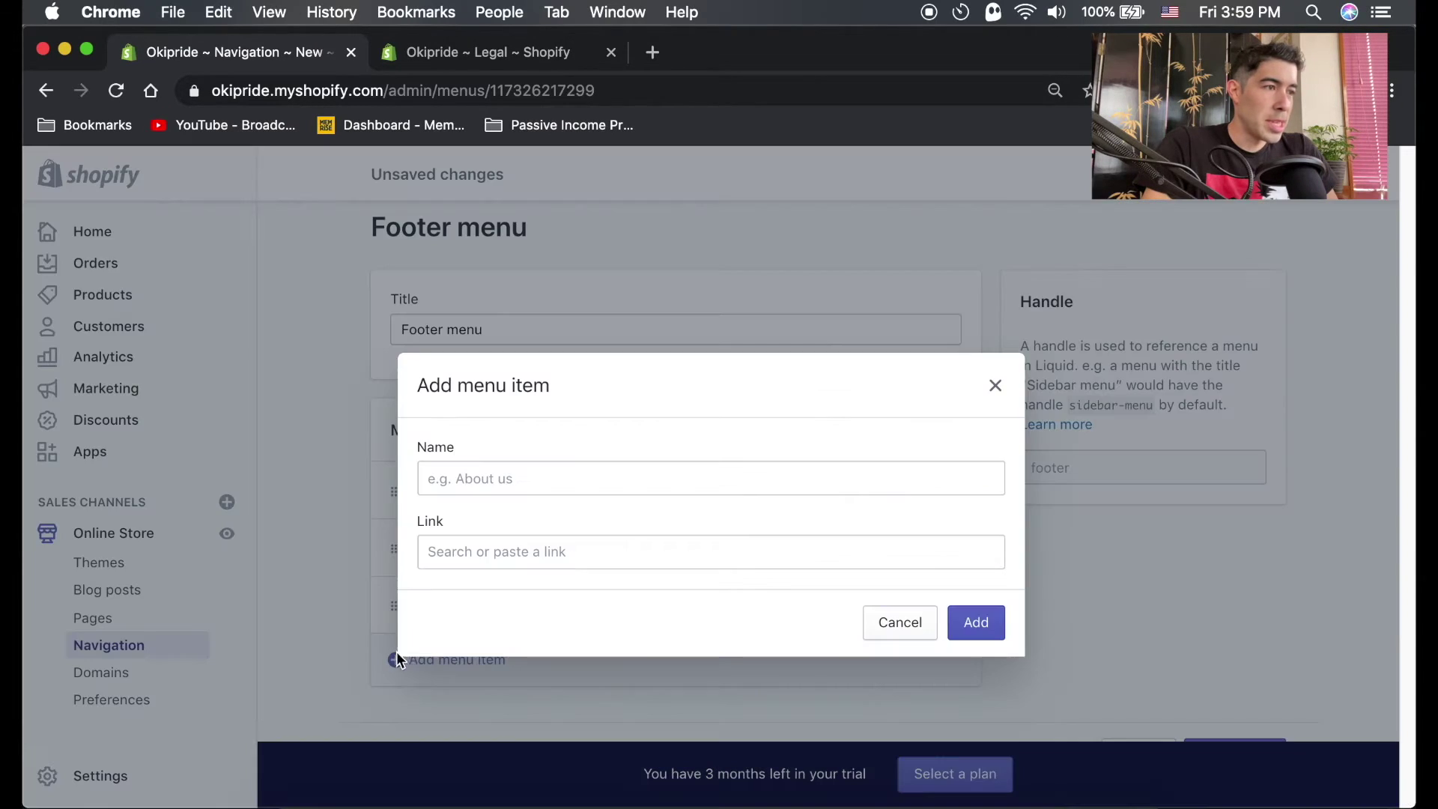
{"action": "left_click", "coordinate": [539, 551]}
{"action": "left_click", "coordinate": [501, 405]}
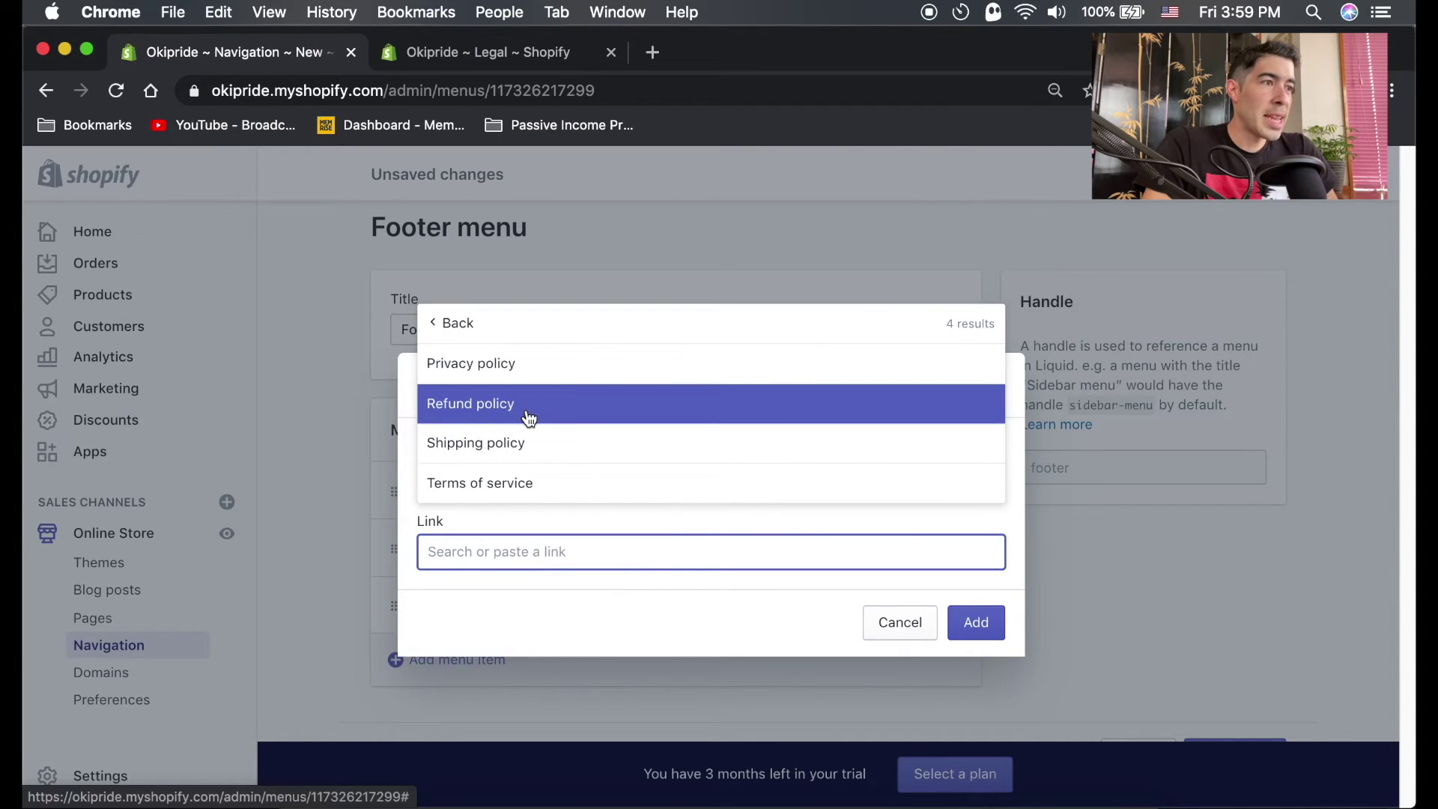
{"action": "left_click", "coordinate": [509, 446]}
{"action": "left_click", "coordinate": [976, 632]}
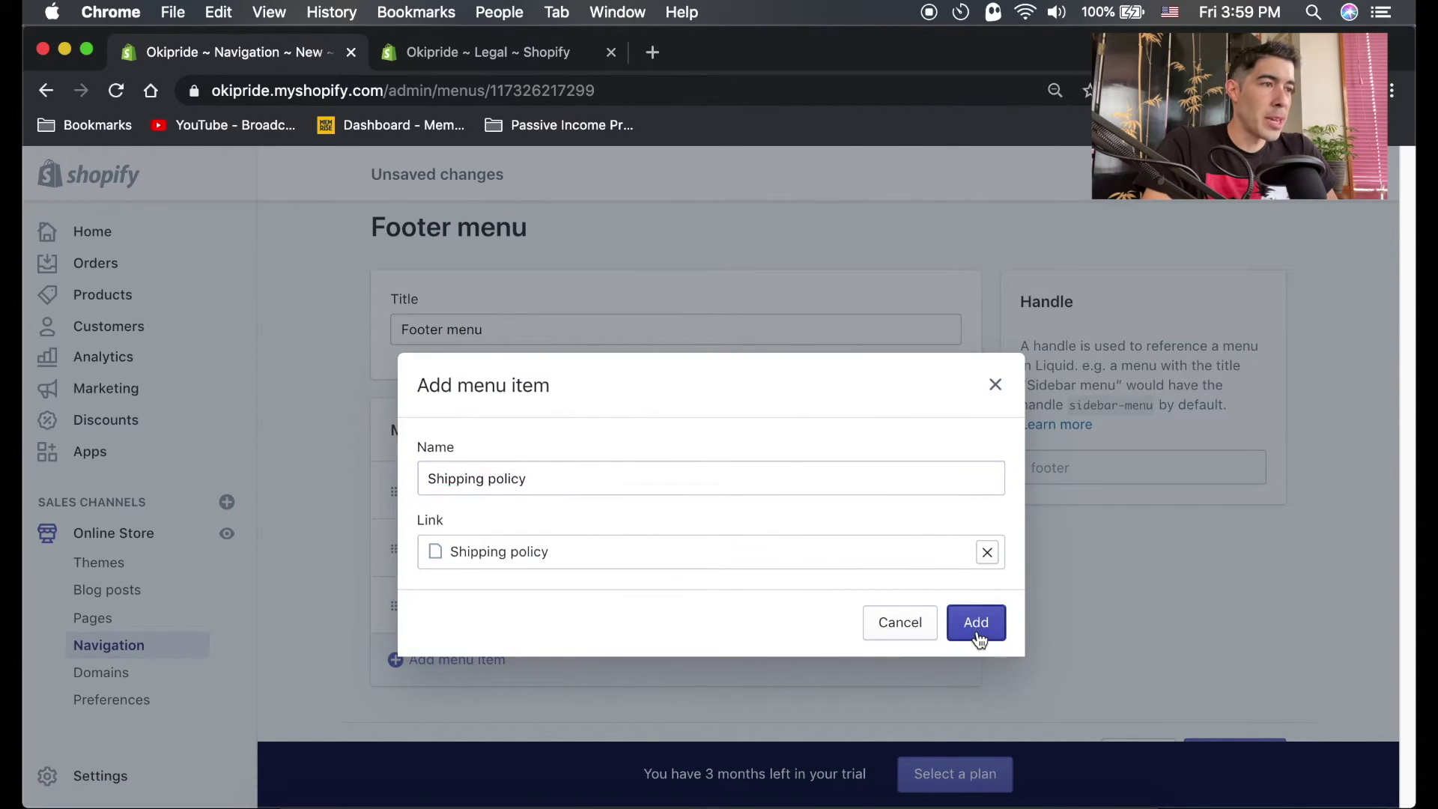
{"action": "scroll", "coordinate": [671, 659], "scroll_direction": "down", "scroll_amount": 1}
{"action": "left_click", "coordinate": [401, 659]}
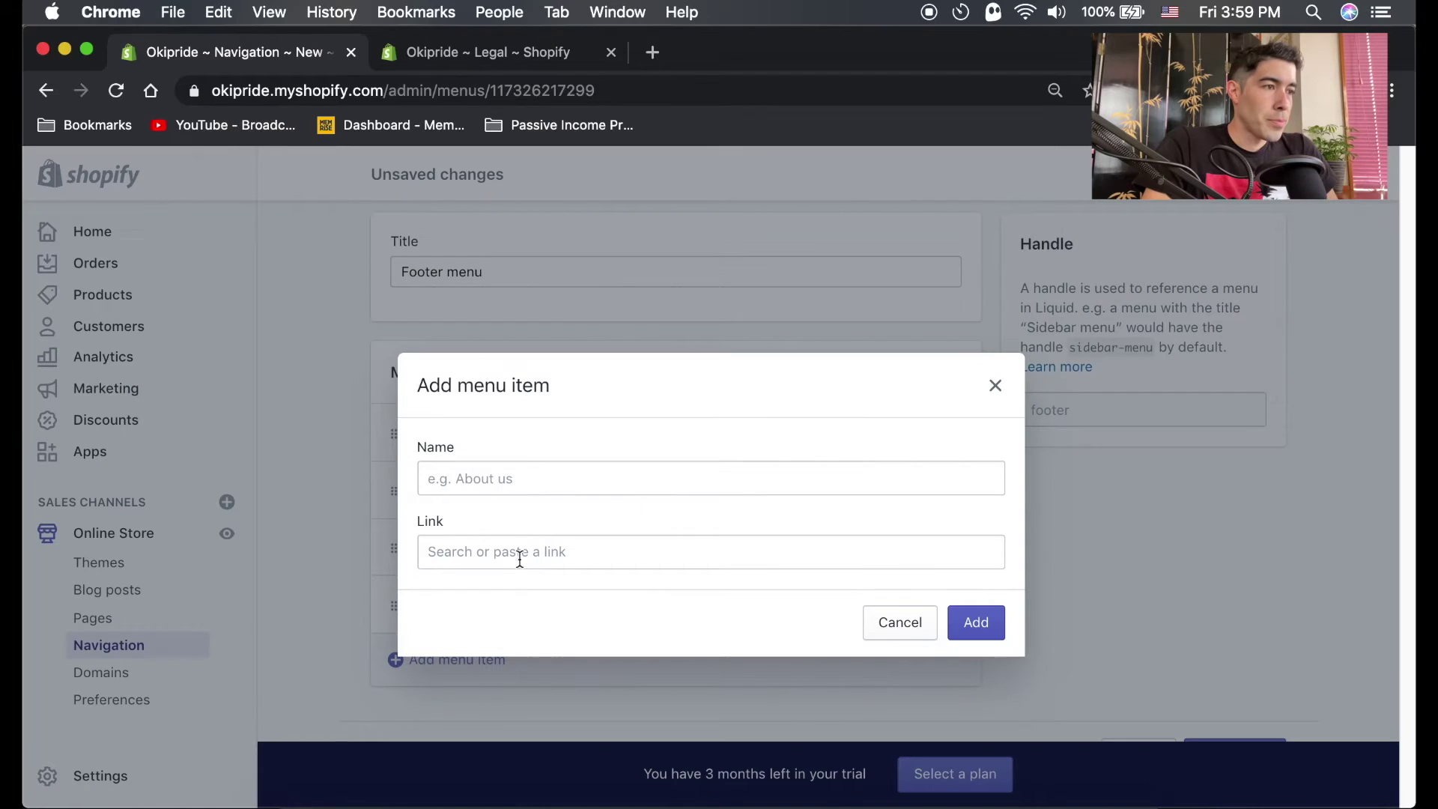
{"action": "left_click", "coordinate": [520, 559]}
{"action": "left_click", "coordinate": [503, 408]}
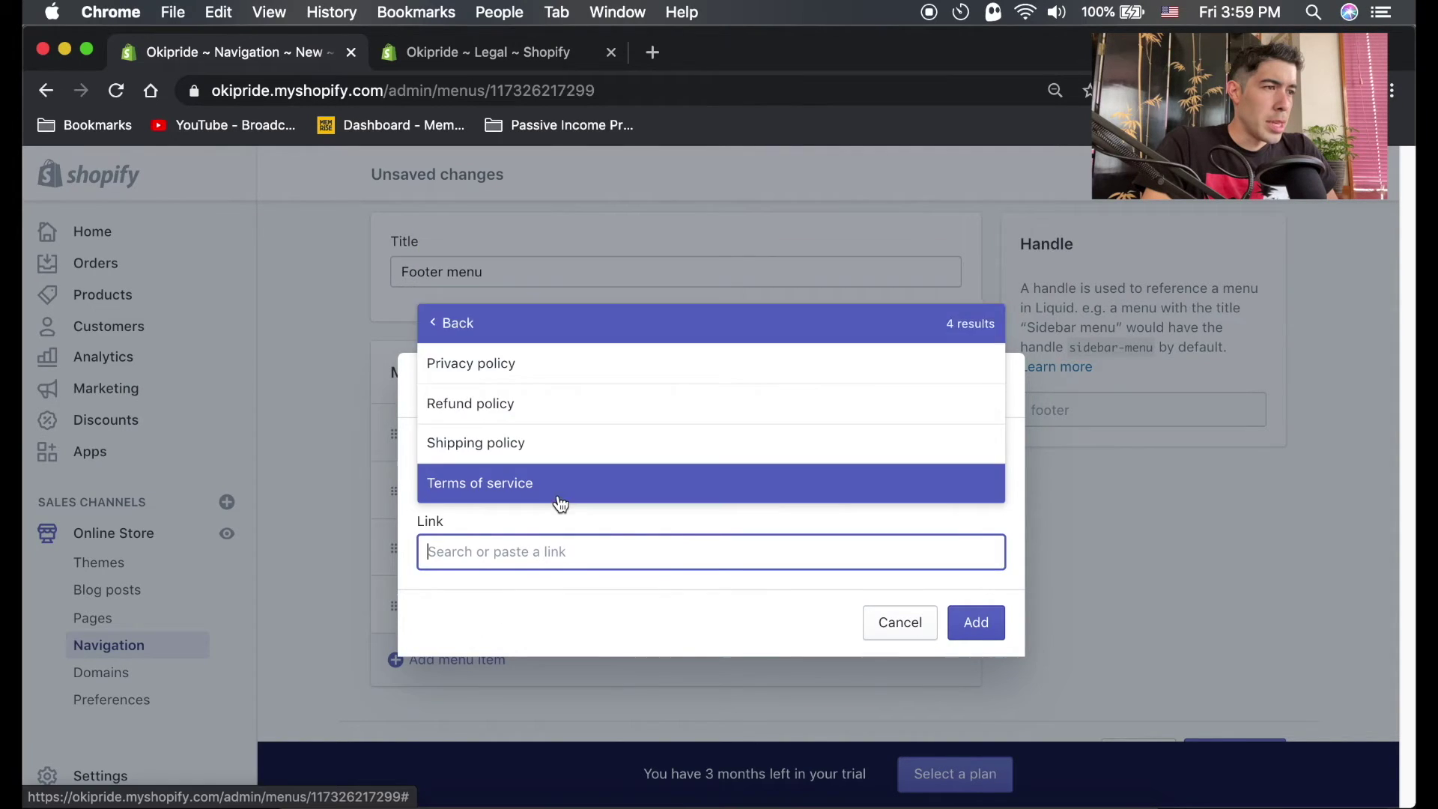
{"action": "left_click", "coordinate": [540, 496]}
{"action": "left_click", "coordinate": [978, 628]}
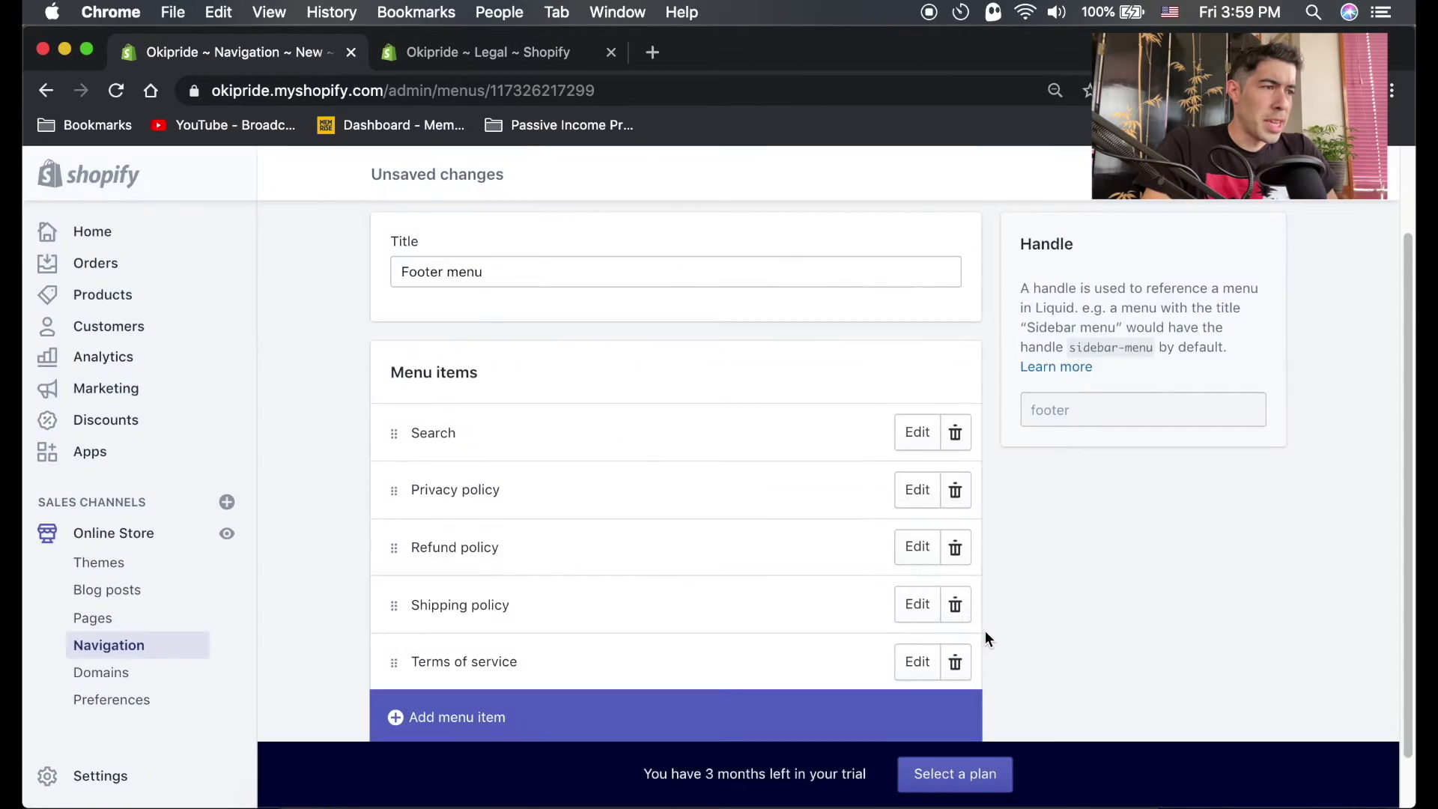
{"action": "scroll", "coordinate": [1003, 603], "scroll_direction": "down", "scroll_amount": 2}
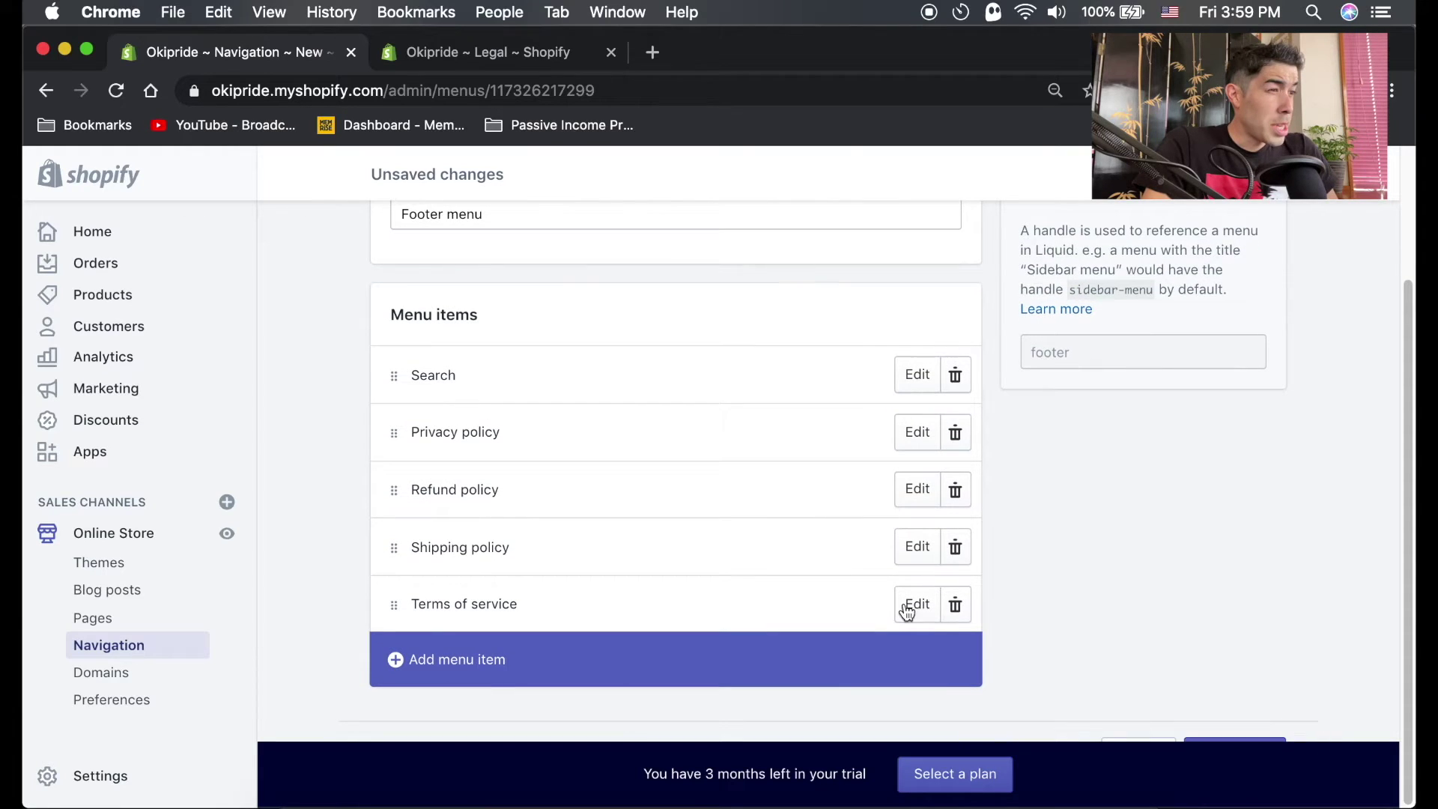
Reorder the Footer menu to Terms of service, Privacy policy, Refund policy, Shipping policy, and delete Search.
{"action": "left_click_drag", "start_coordinate": [397, 604], "coordinate": [394, 449]}
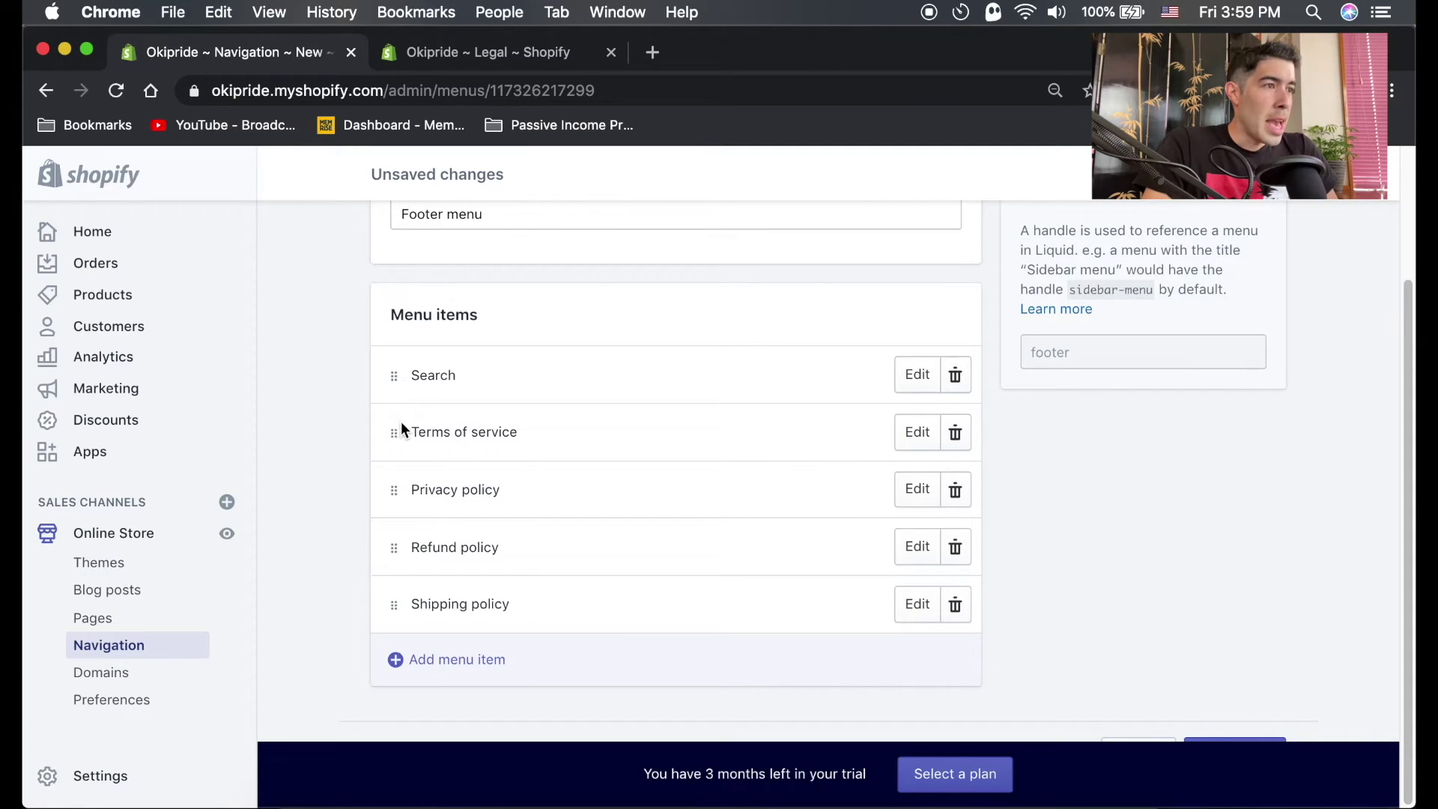
{"action": "left_click_drag", "start_coordinate": [395, 432], "coordinate": [387, 355]}
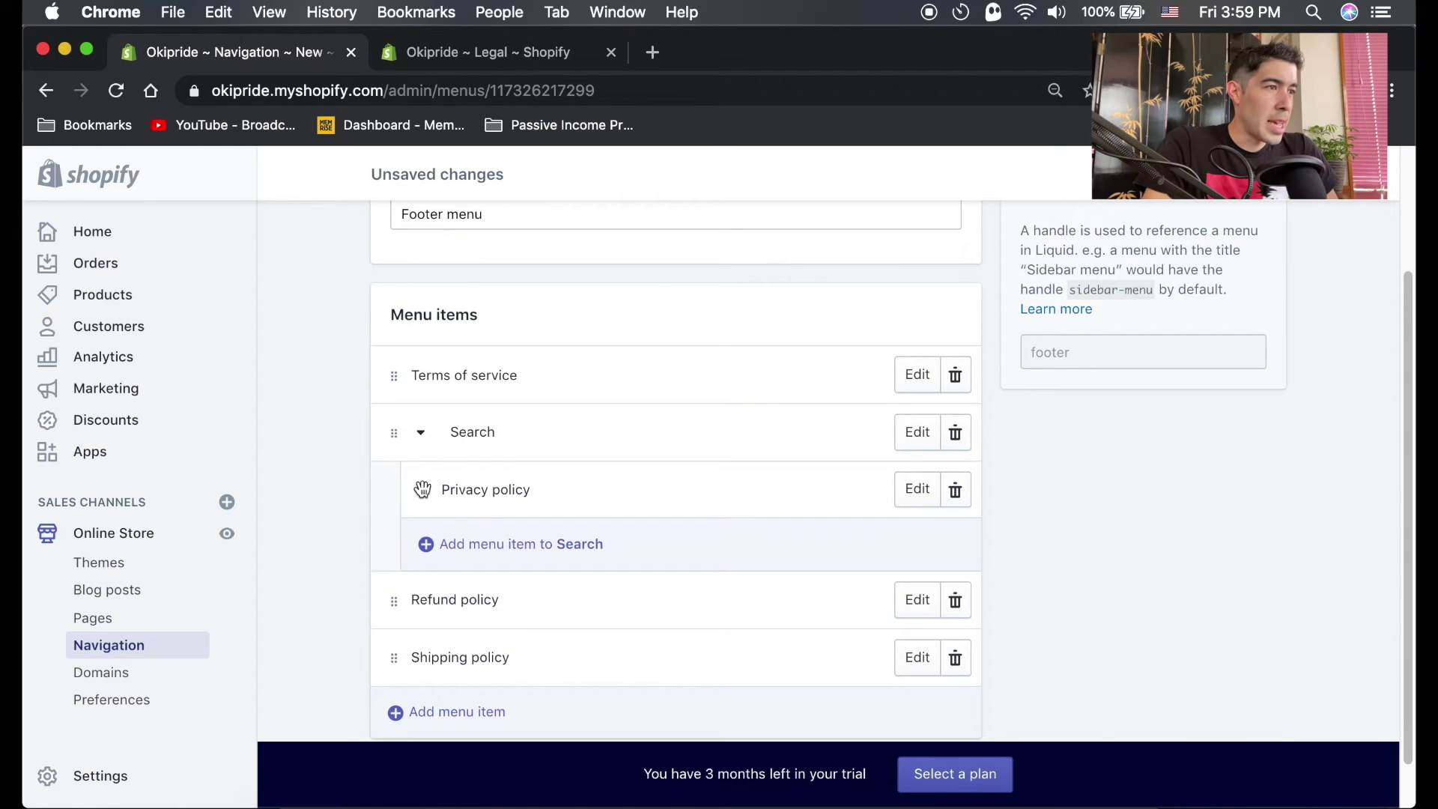
{"action": "left_click_drag", "start_coordinate": [423, 489], "coordinate": [414, 458]}
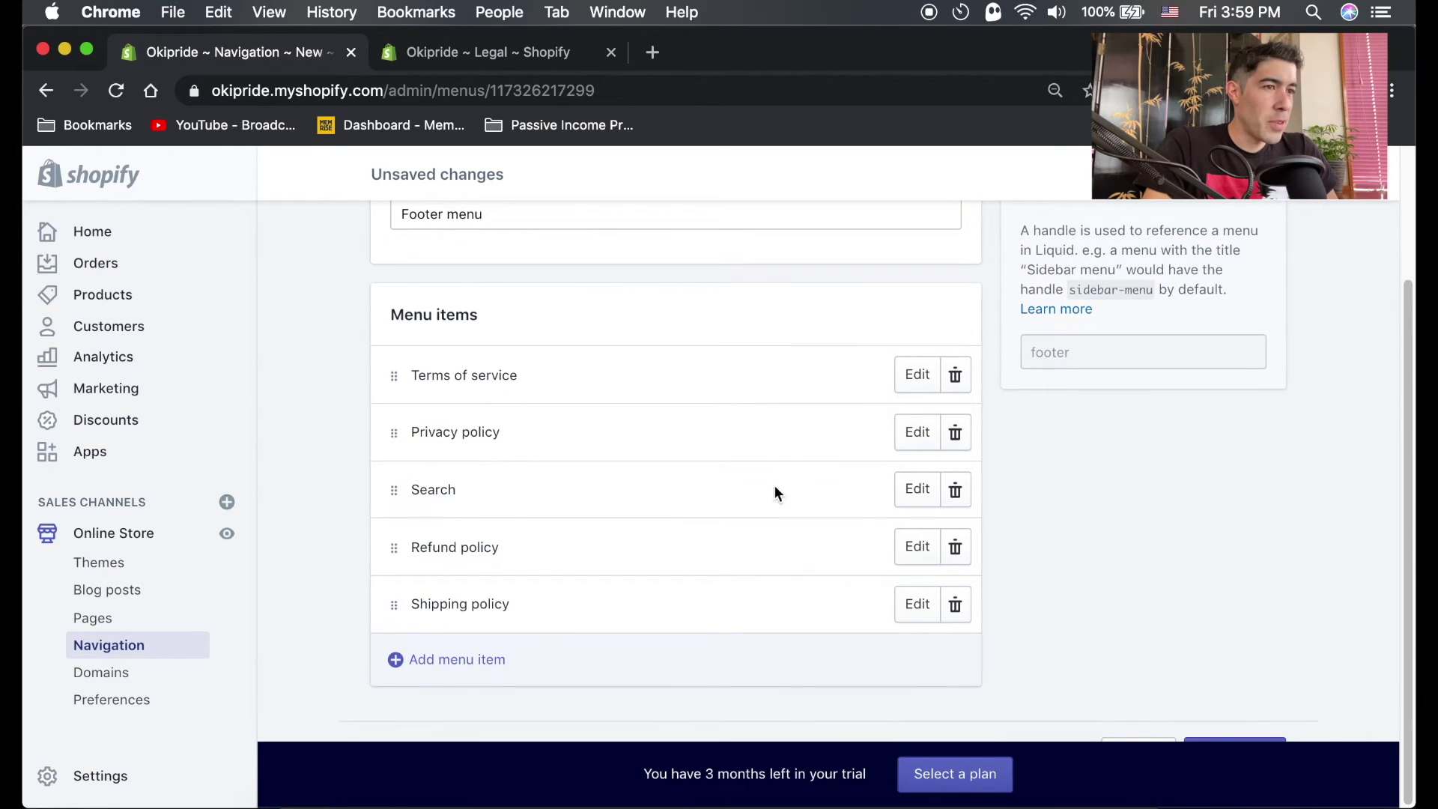
{"action": "left_click", "coordinate": [955, 490]}
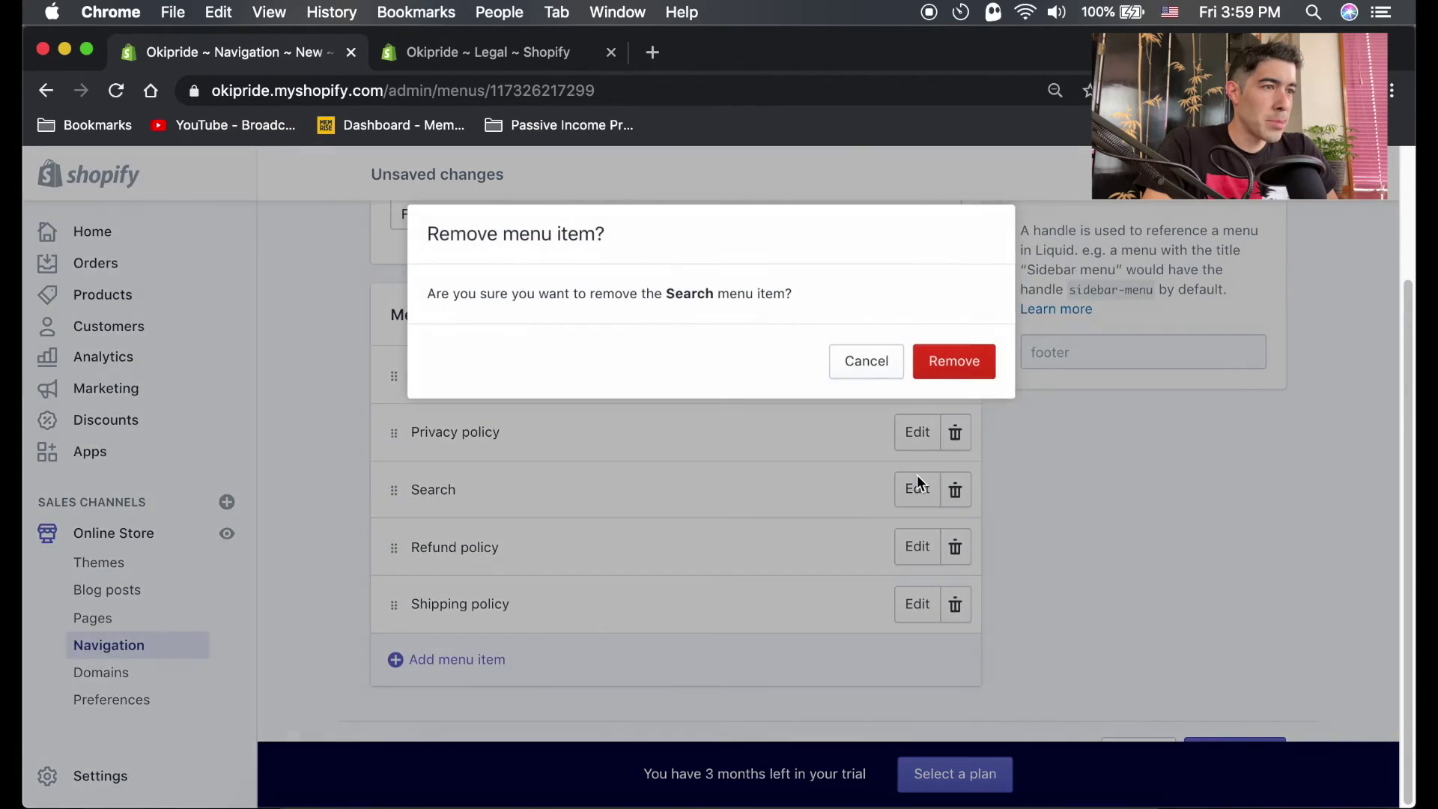
{"action": "left_click", "coordinate": [945, 372]}
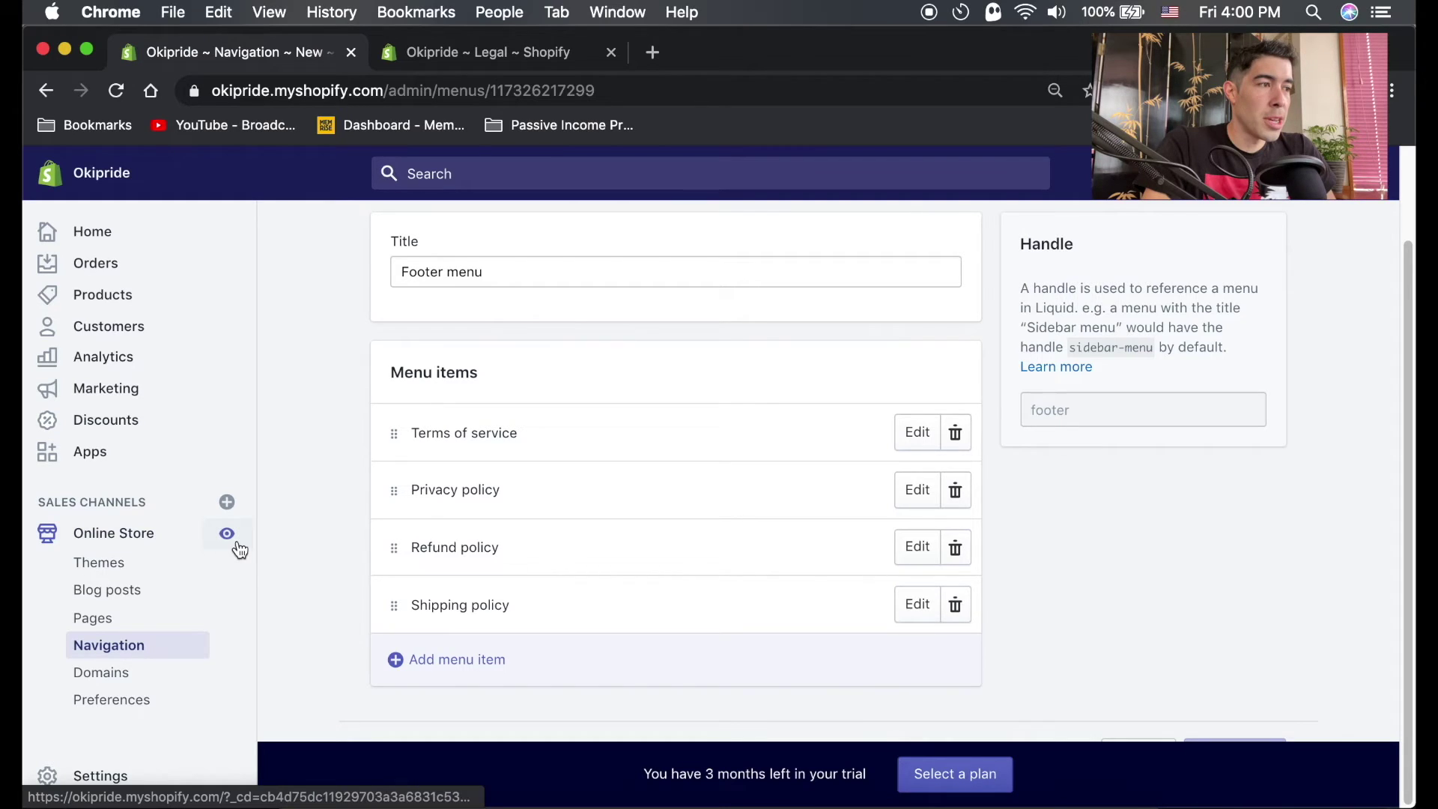
Open the online storefront and scroll down to its footer Quick links.
{"action": "left_click", "coordinate": [227, 534]}
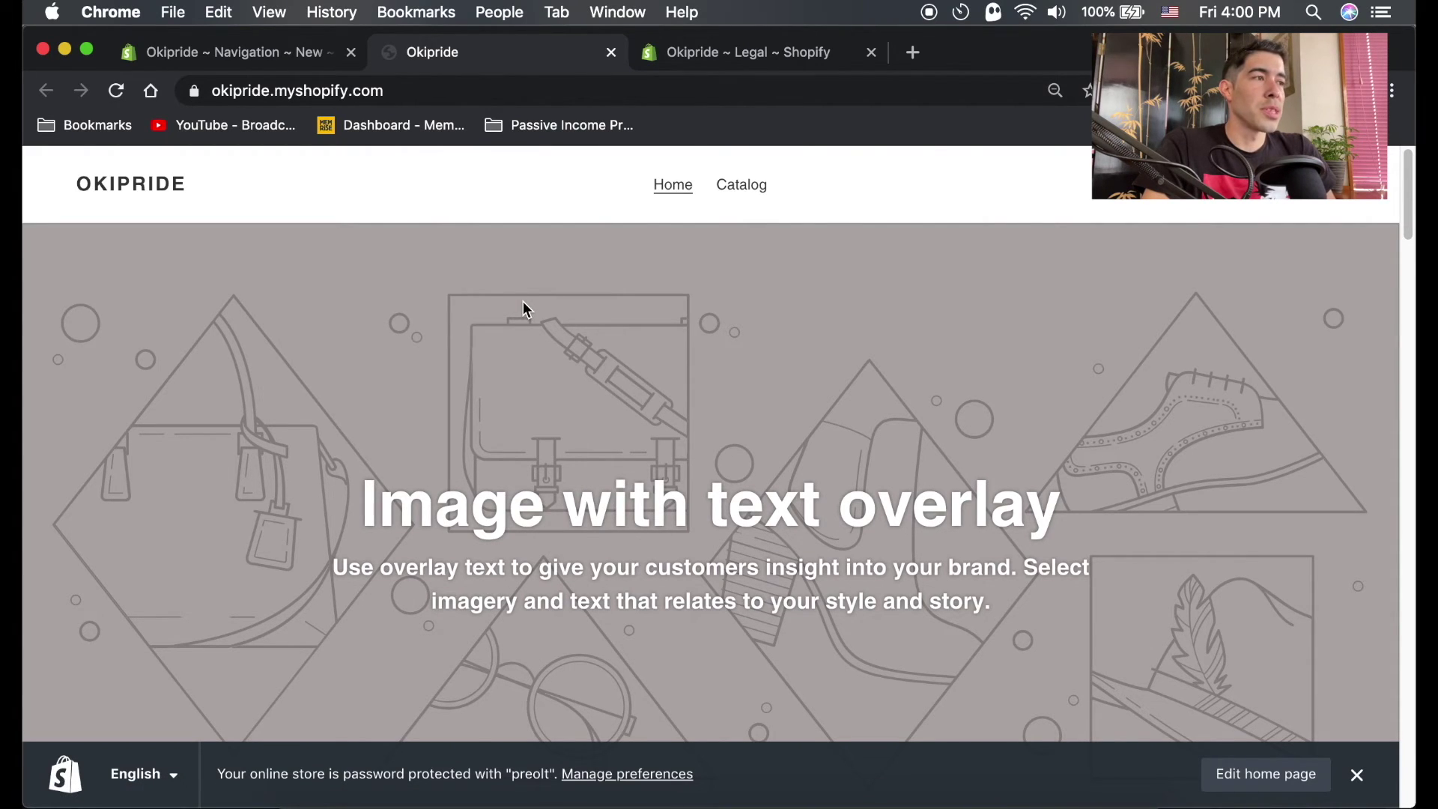
{"action": "scroll", "coordinate": [528, 375], "scroll_direction": "down", "scroll_amount": 1}
{"action": "scroll", "coordinate": [366, 334], "scroll_direction": "up", "scroll_amount": 1}
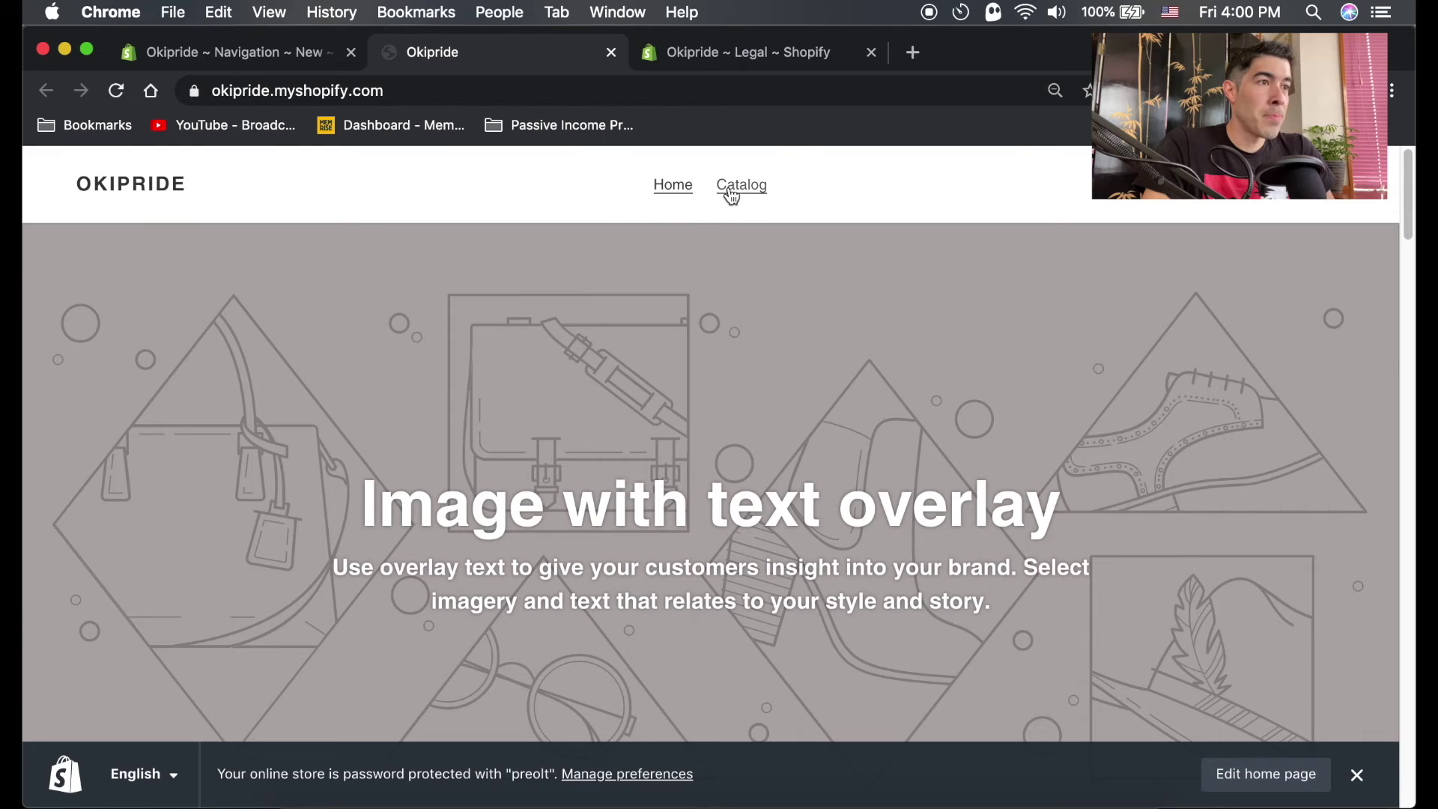
{"action": "scroll", "coordinate": [627, 277], "scroll_direction": "down", "scroll_amount": 8}
{"action": "scroll", "coordinate": [632, 298], "scroll_direction": "down", "scroll_amount": 5}
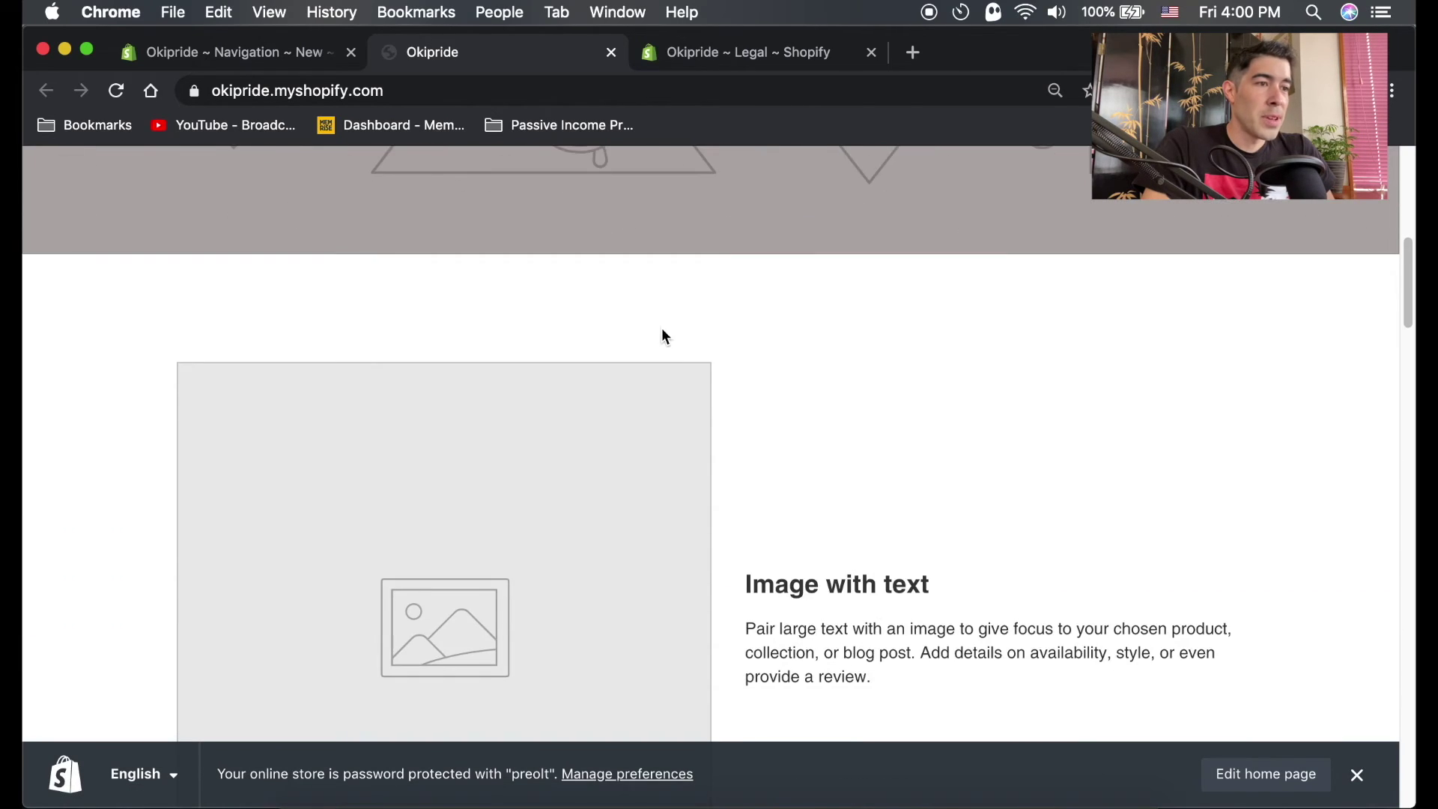
{"action": "scroll", "coordinate": [752, 367], "scroll_direction": "down", "scroll_amount": 15}
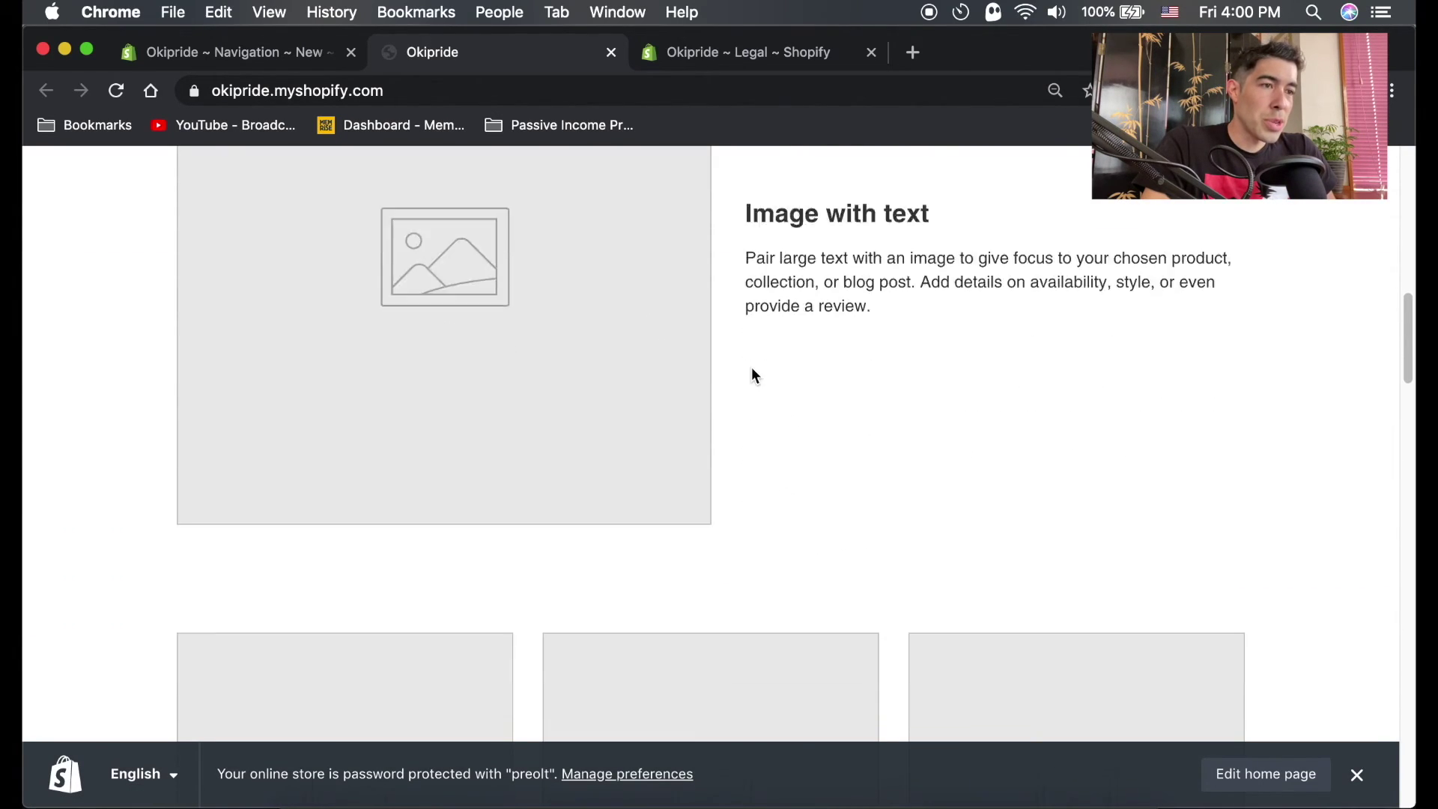
{"action": "scroll", "coordinate": [760, 378], "scroll_direction": "down", "scroll_amount": 20}
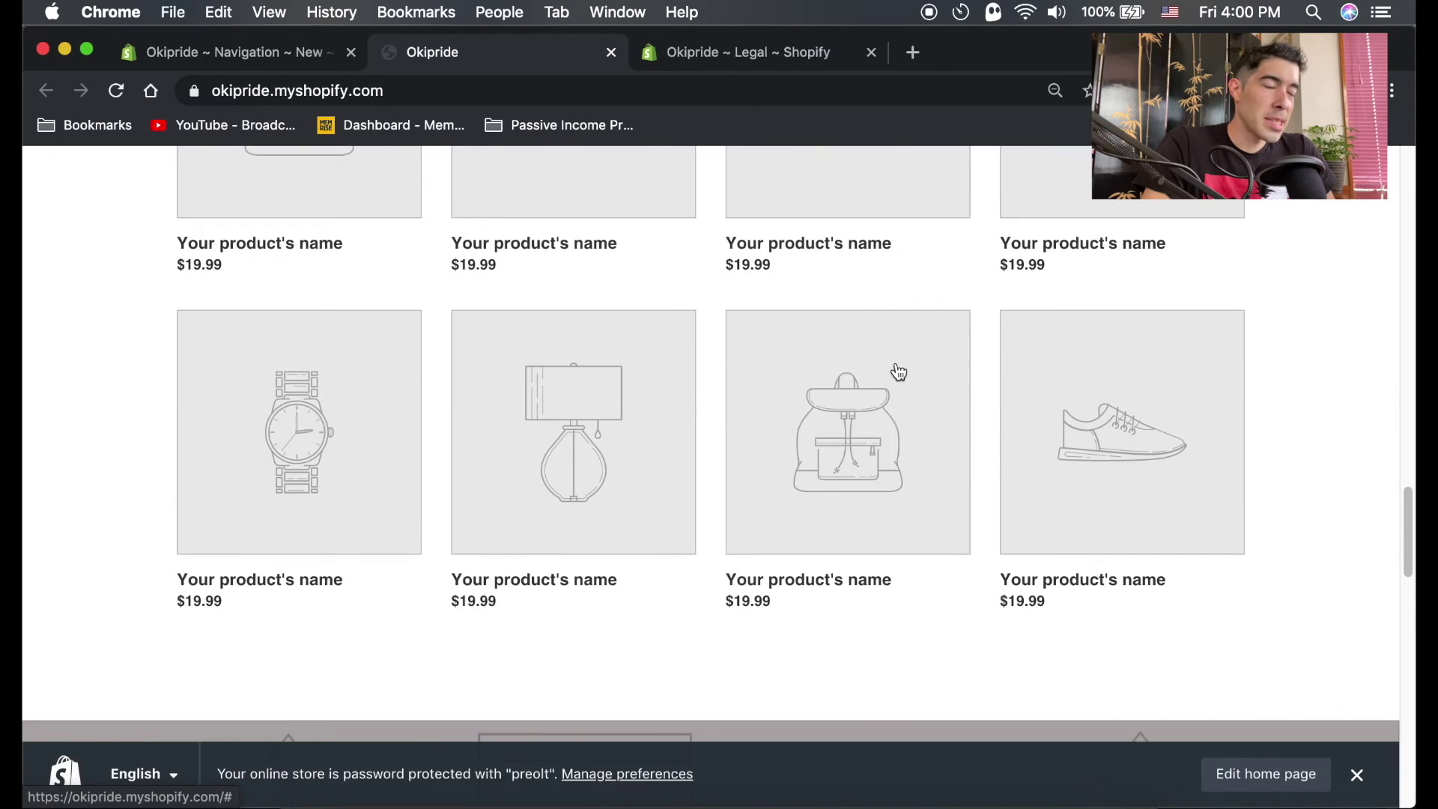
{"action": "scroll", "coordinate": [800, 444], "scroll_direction": "down", "scroll_amount": 3}
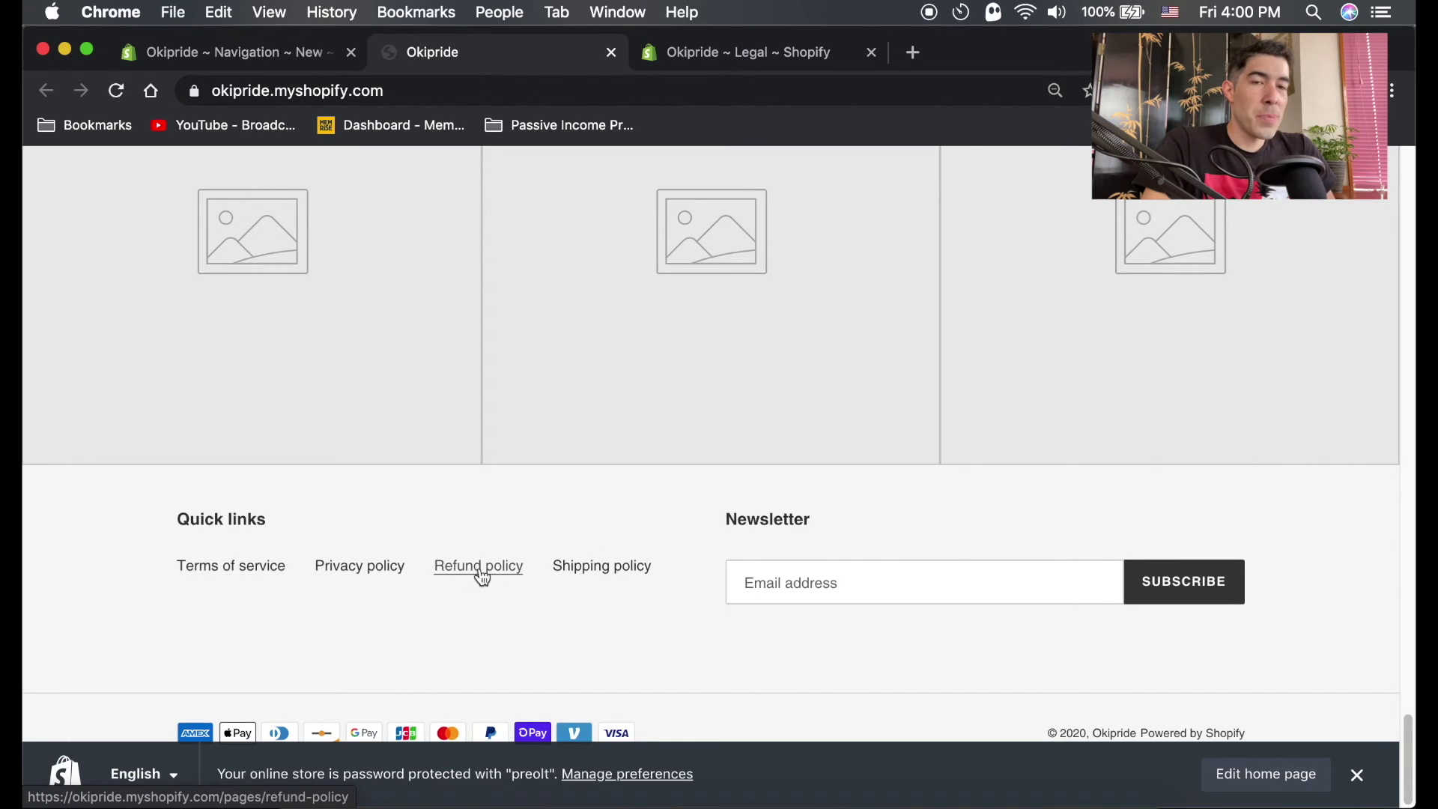
Open the Terms of service, Privacy, Refund and Shipping policy links in background tabs, then view Terms.
{"action": "left_click", "coordinate": [246, 583], "text": "super"}
{"action": "left_click", "coordinate": [379, 577], "text": "super"}
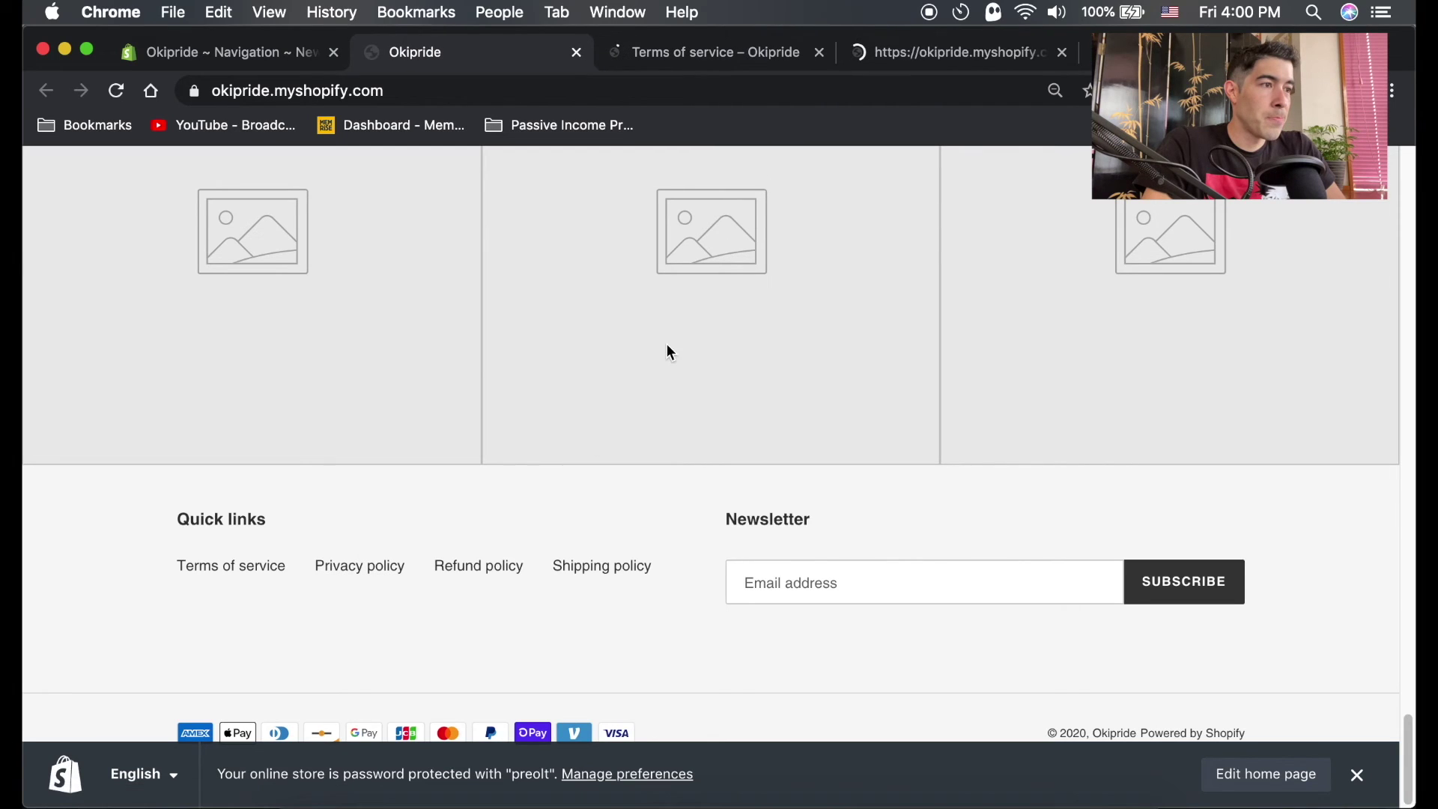
{"action": "left_click", "coordinate": [480, 571], "text": "super"}
{"action": "left_click", "coordinate": [594, 568], "text": "super"}
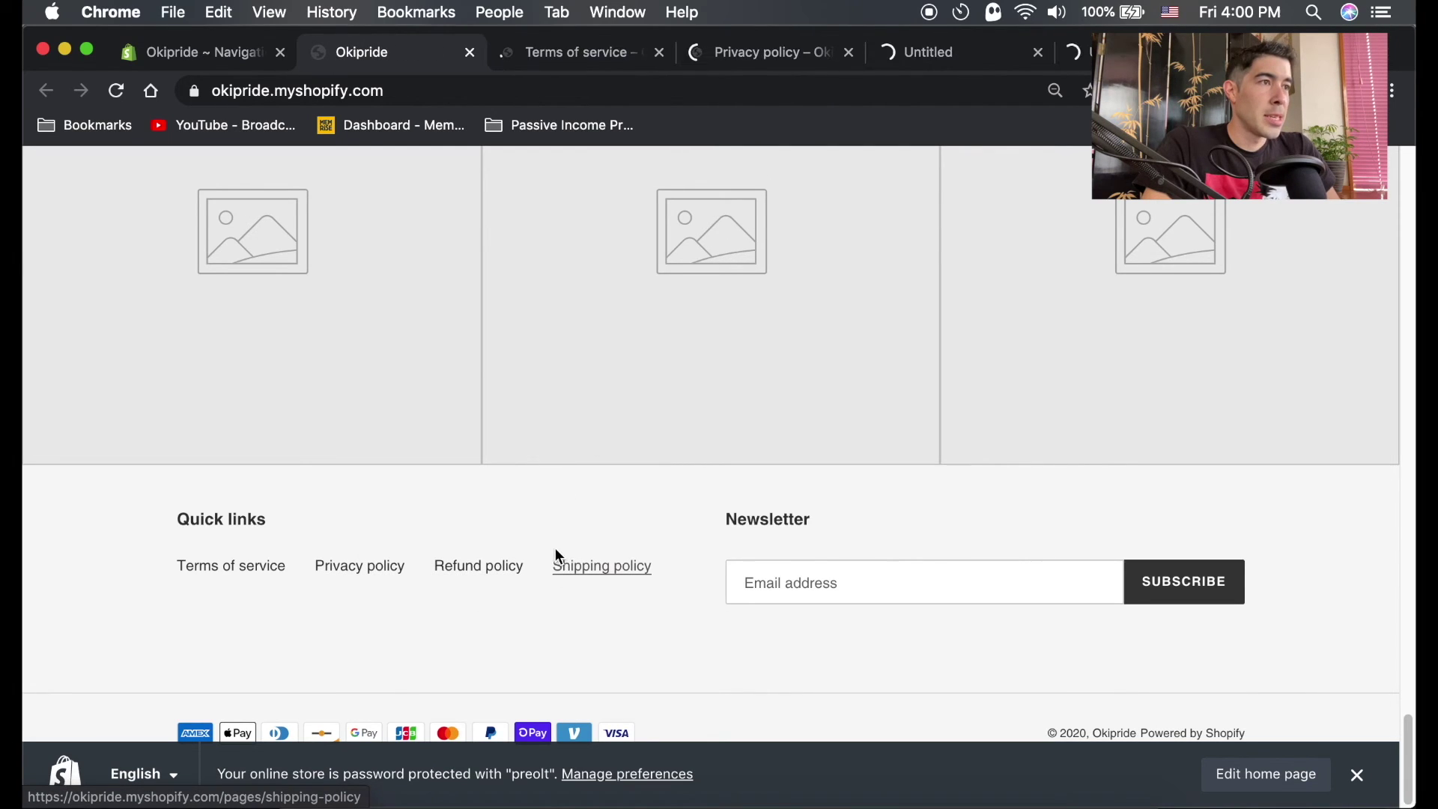
{"action": "left_click", "coordinate": [524, 57]}
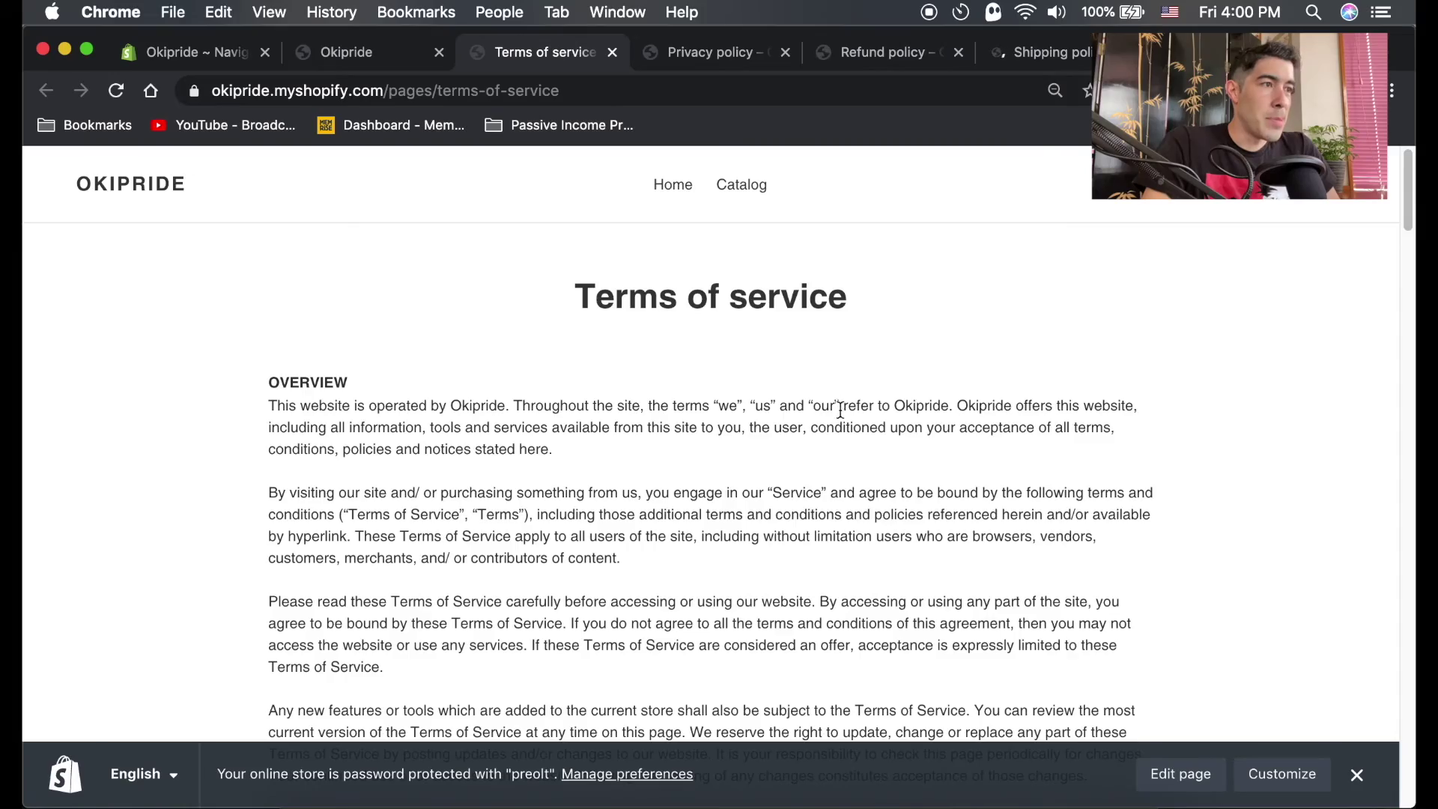
Skim the Terms, Privacy, Refund and Shipping policy tabs, closing each to return to the Okipride home tab.
{"action": "scroll", "coordinate": [839, 410], "scroll_direction": "down", "scroll_amount": 20}
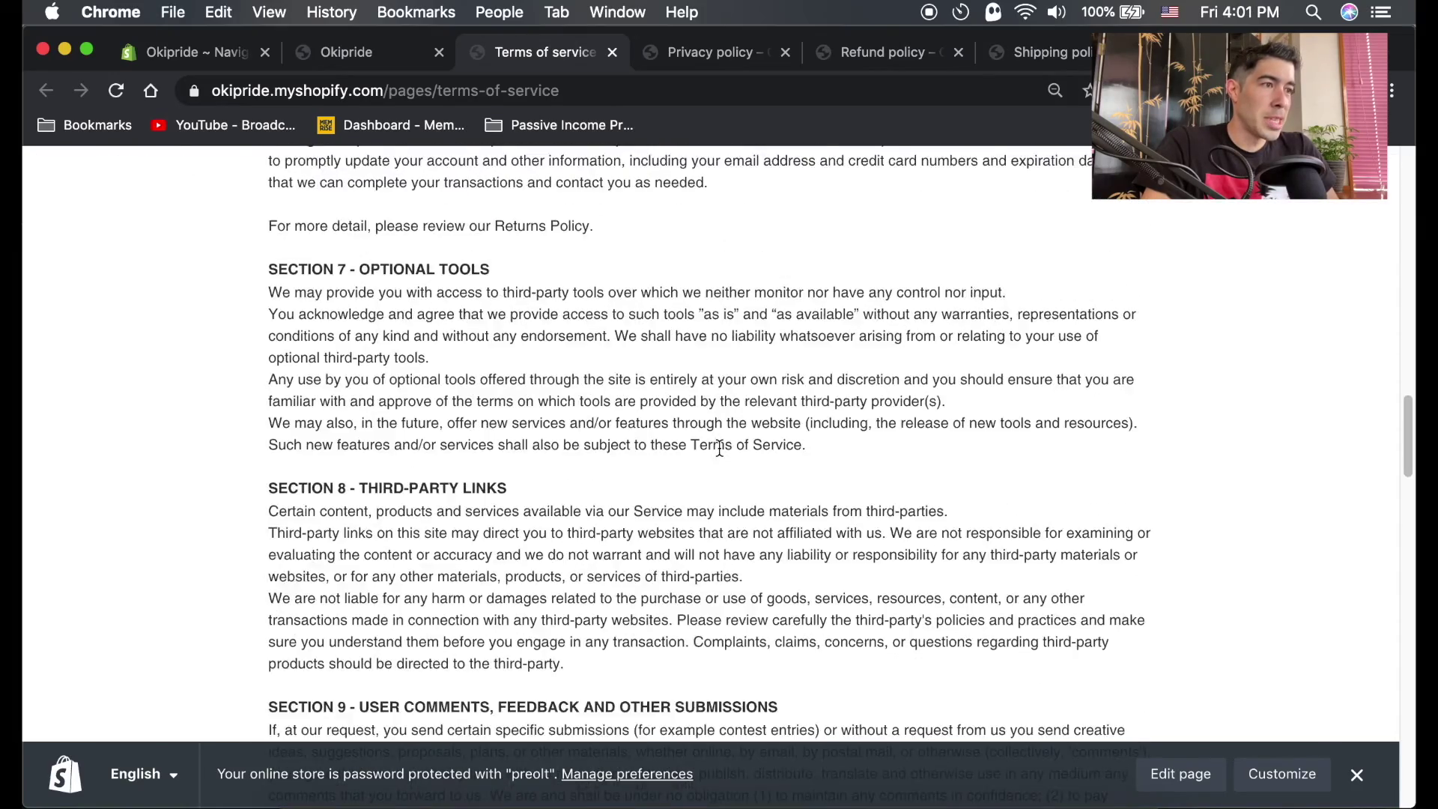
{"action": "scroll", "coordinate": [719, 447], "scroll_direction": "down", "scroll_amount": 20}
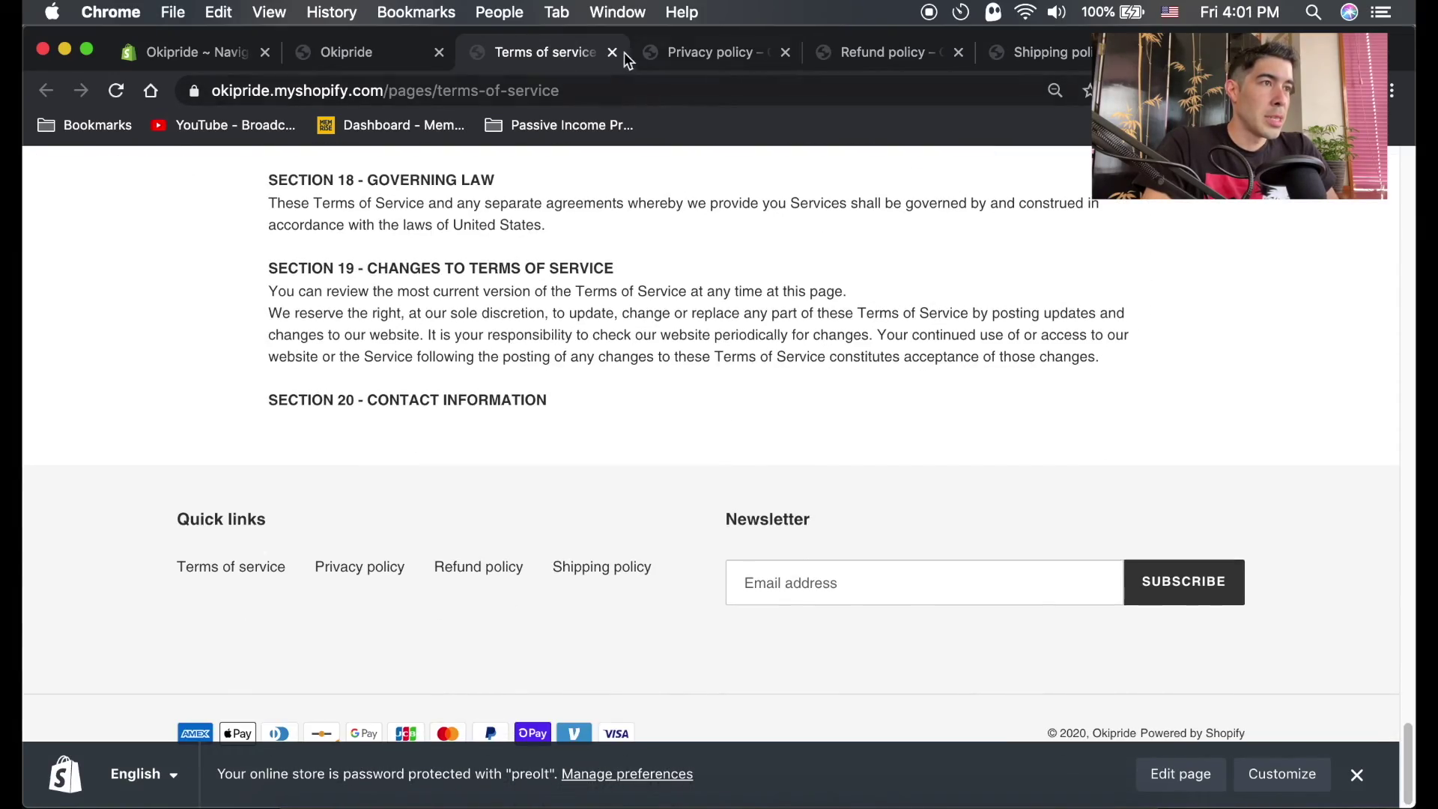
{"action": "left_click", "coordinate": [612, 53]}
{"action": "scroll", "coordinate": [718, 361], "scroll_direction": "down", "scroll_amount": 20}
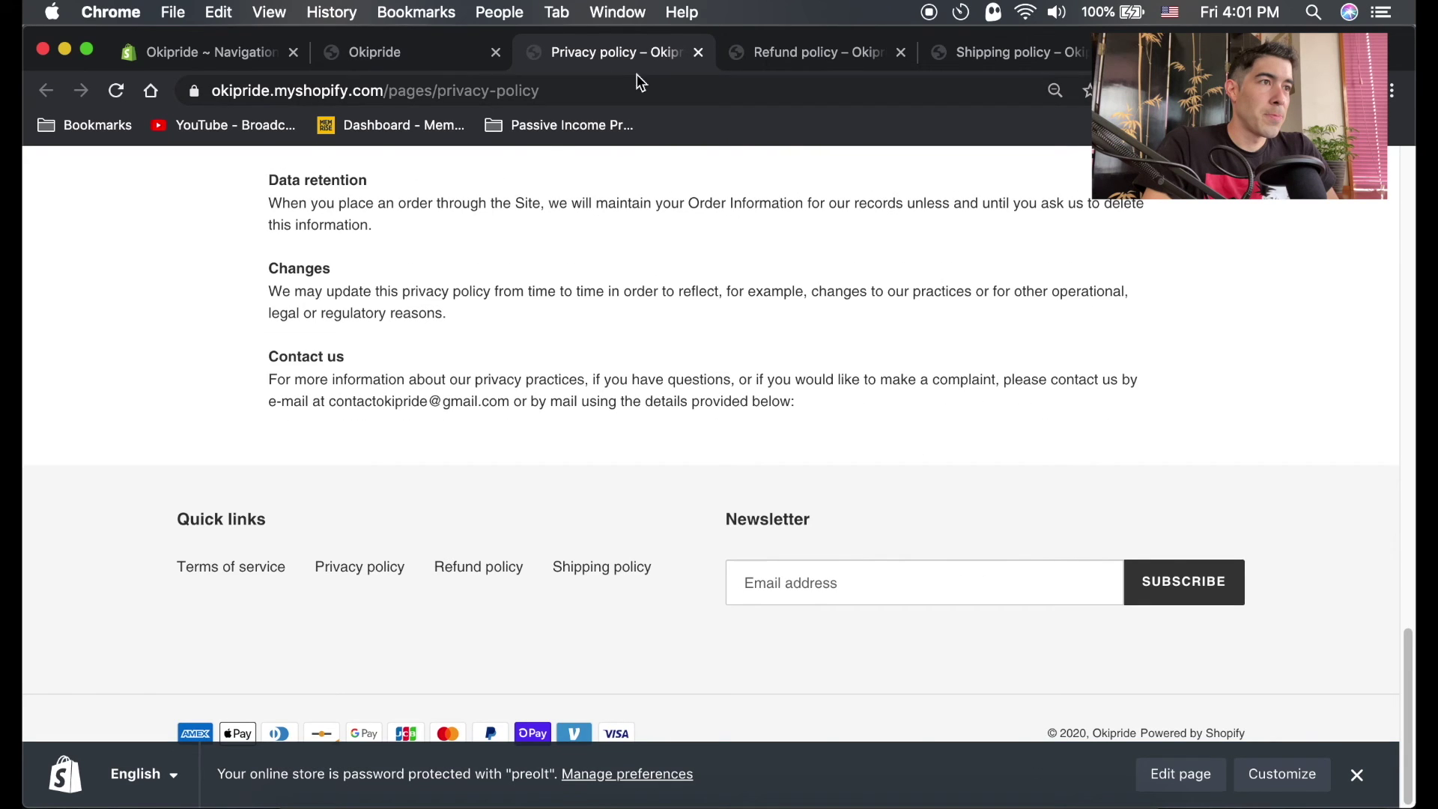
{"action": "left_click", "coordinate": [698, 52]}
{"action": "scroll", "coordinate": [694, 353], "scroll_direction": "down", "scroll_amount": 20}
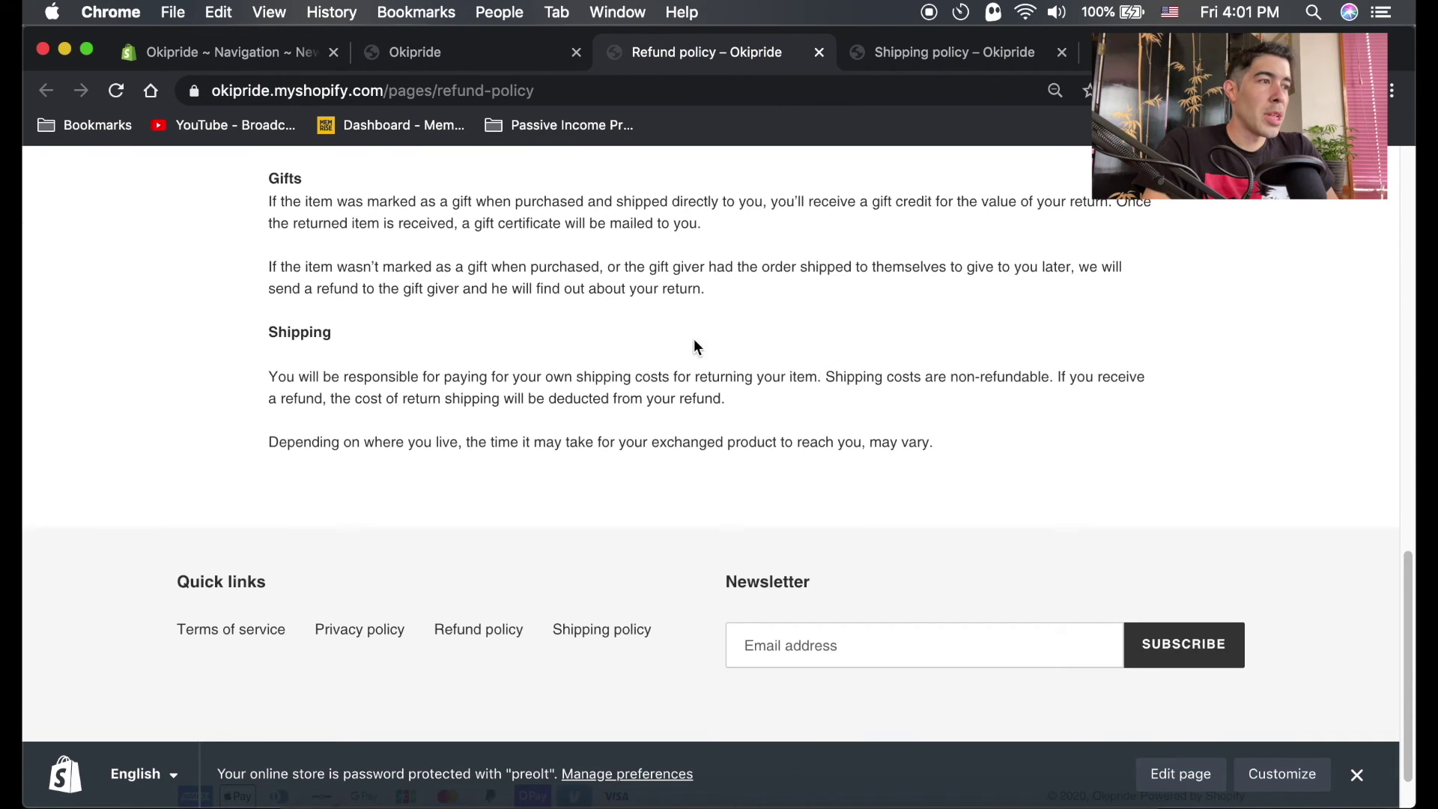
{"action": "left_click", "coordinate": [819, 53]}
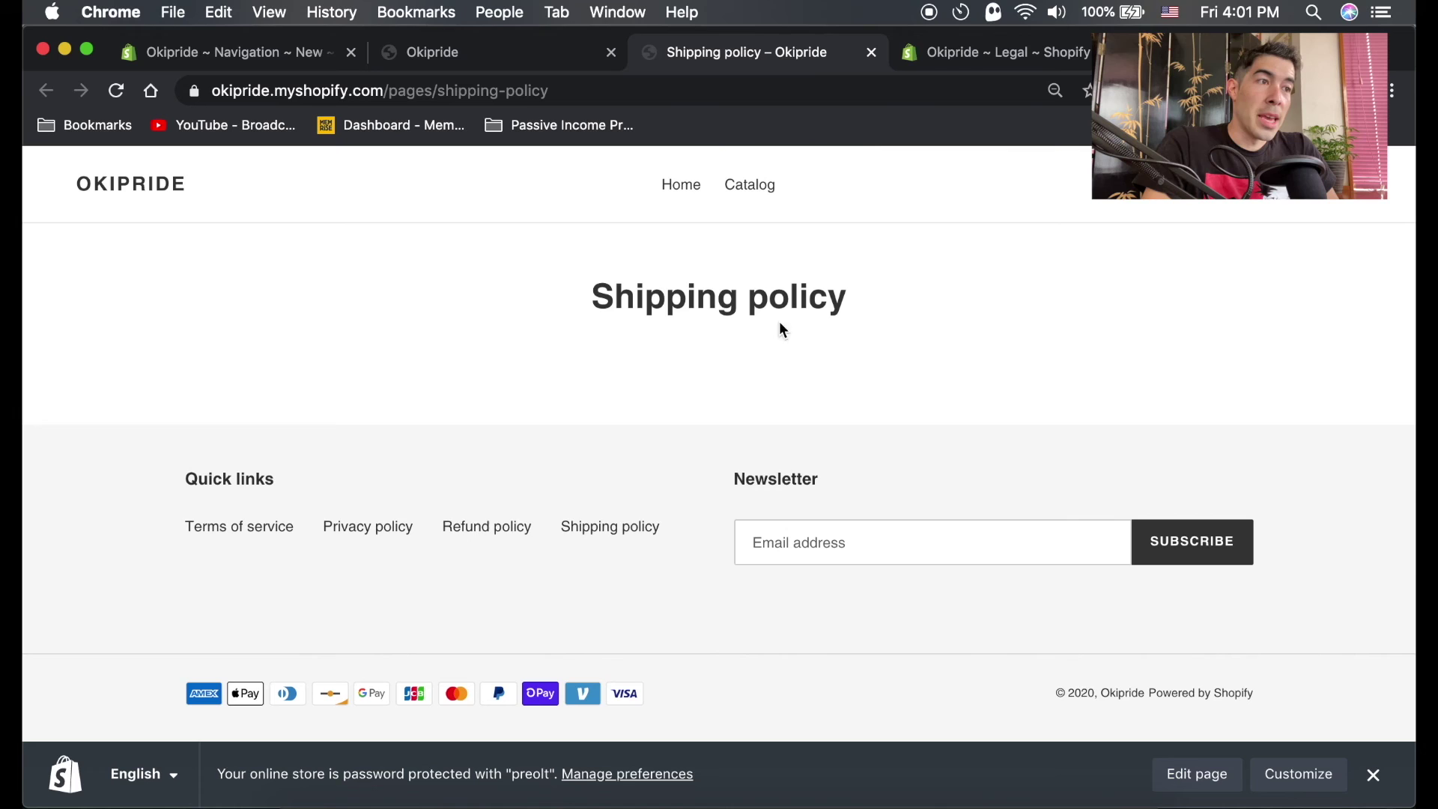
{"action": "left_click", "coordinate": [871, 52]}
{"action": "scroll", "coordinate": [596, 311], "scroll_direction": "up", "scroll_amount": 20}
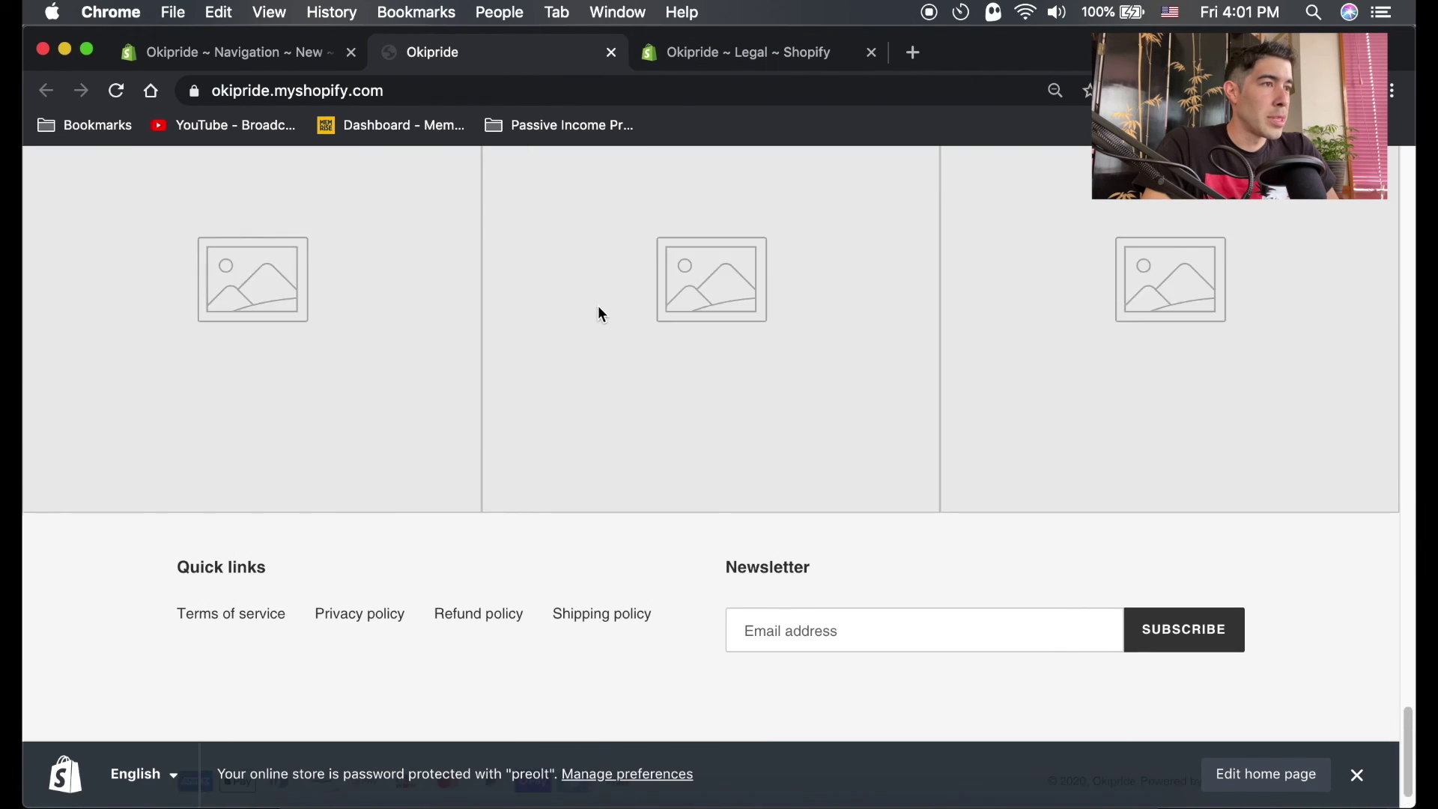